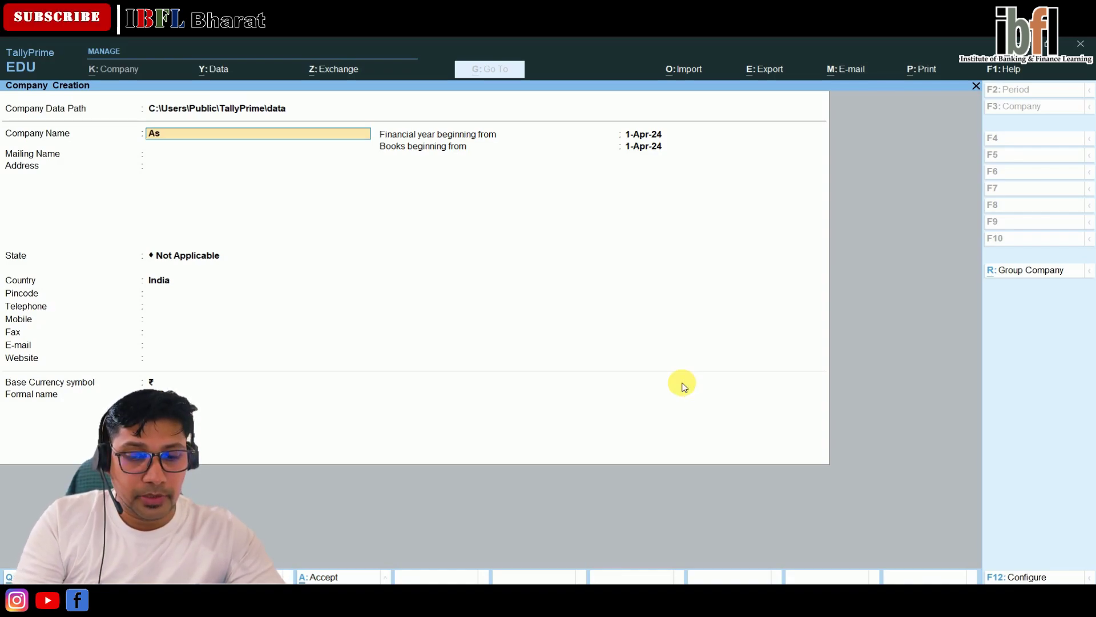
Name the new company Assignment 9 Q 2, keeping the same mailing name and a blank address.
type("ignment")
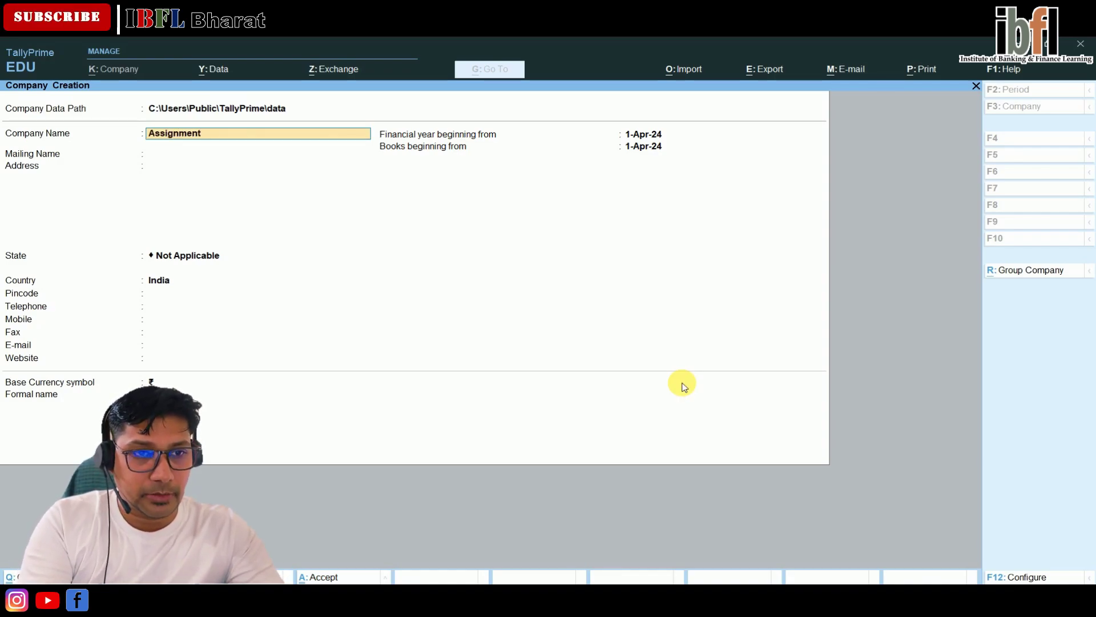
type(" 9 Q")
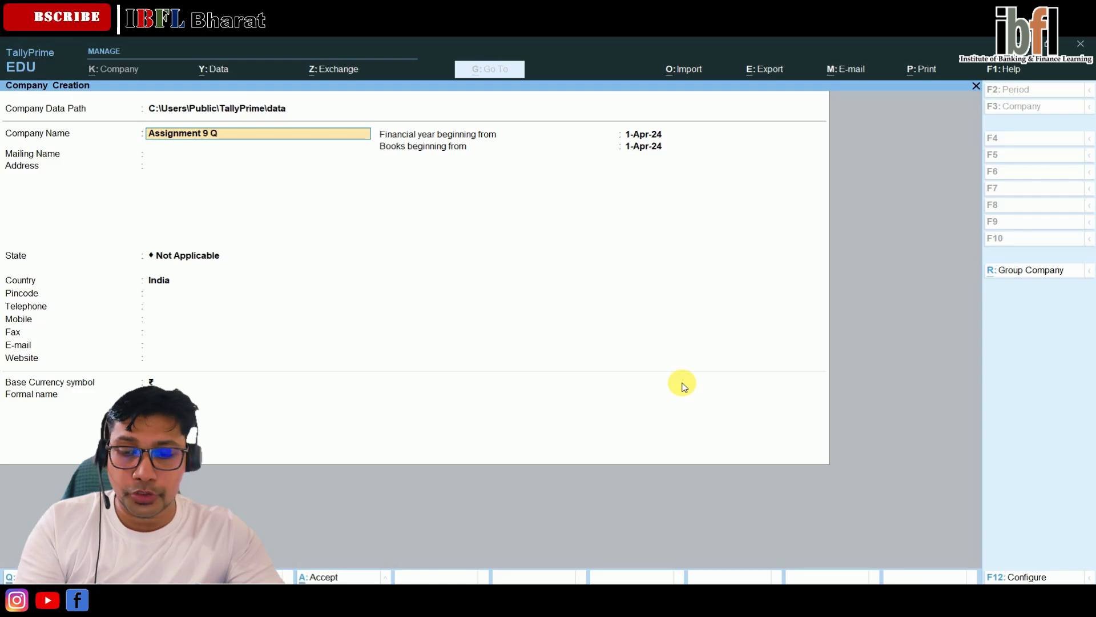
key("Return")
key("Return")
key("Return")
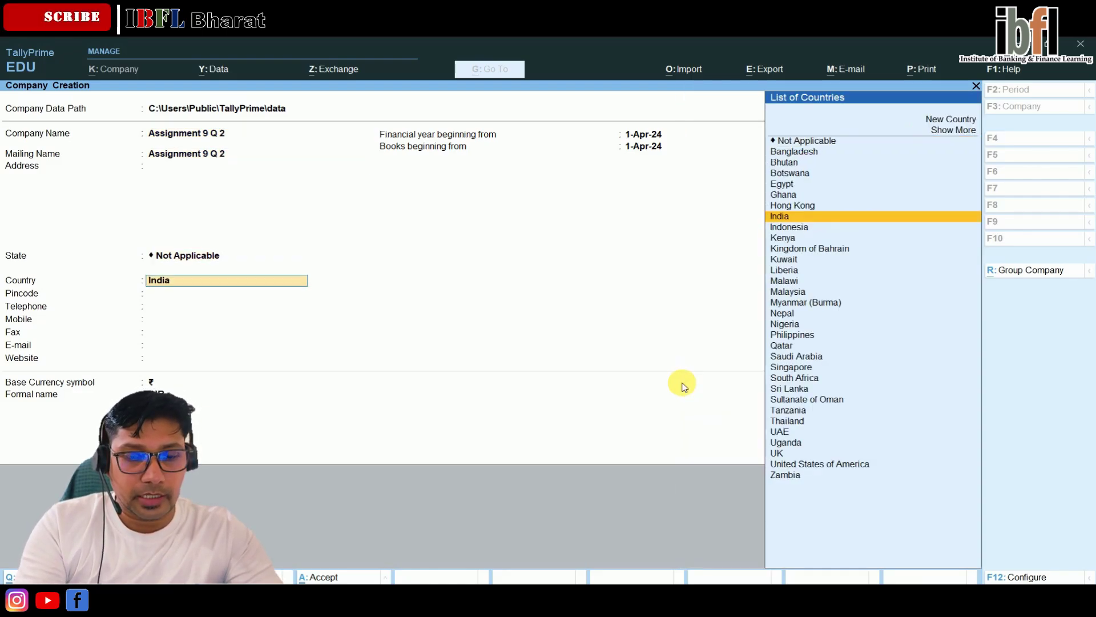
Set the company's state to Delhi with India as country, leave the contact details blank, and save the company.
key("Return")
type("De")
key("Return")
key("Return")
key("Return")
key("Return")
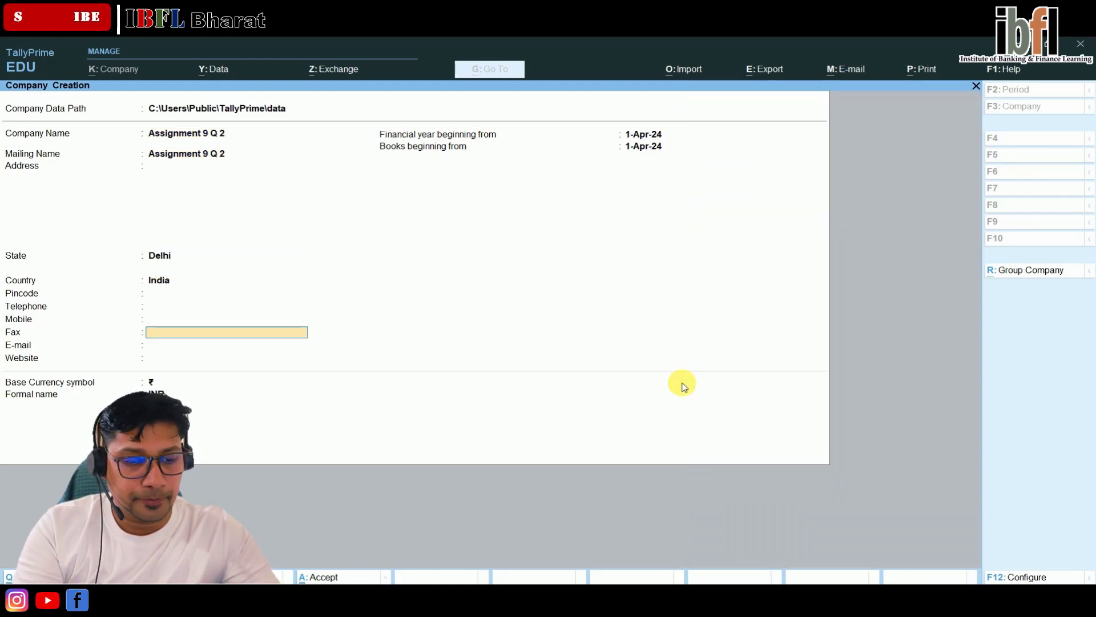
key("Return")
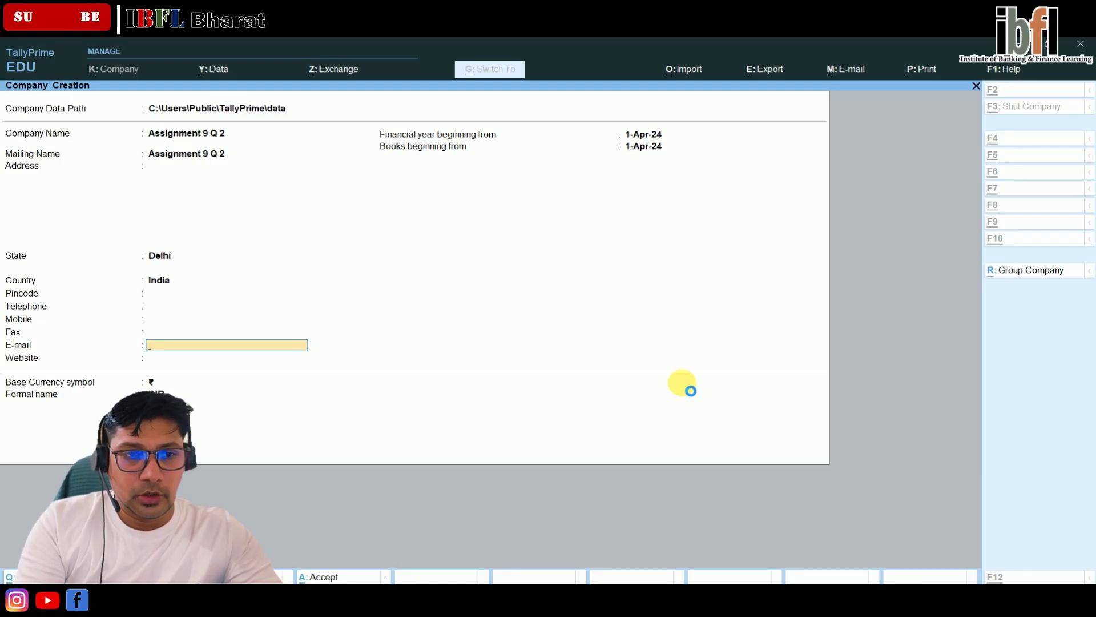
key("ctrl+a")
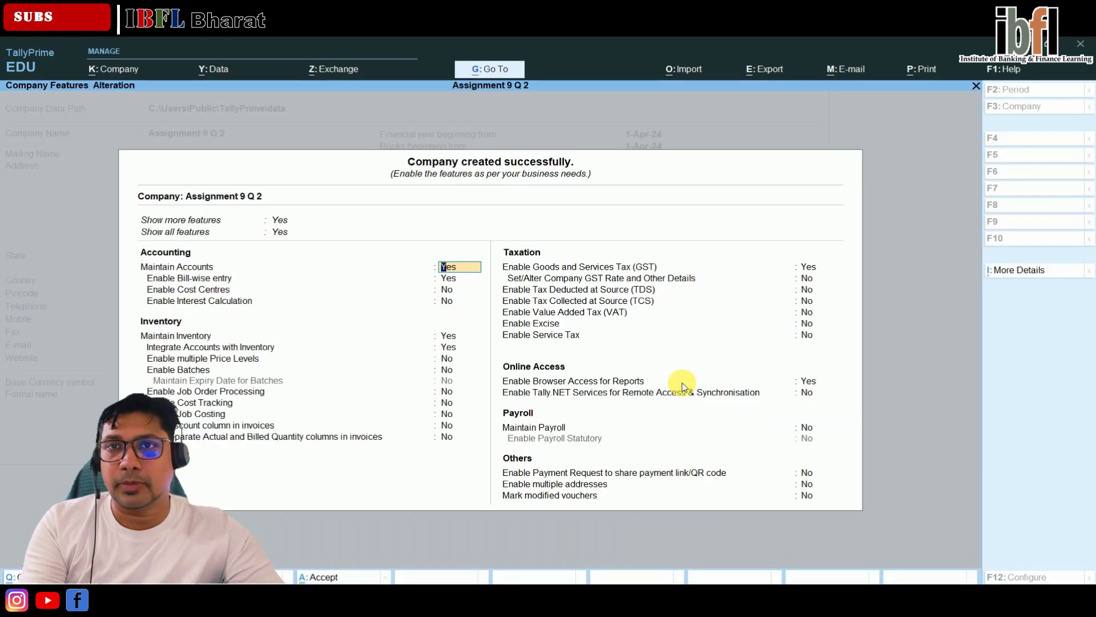
Disable Goods and Services Tax (GST) in the new company's features and save them.
key("Return")
key("Return")
key("Return")
key("Return")
key("Return")
key("Return")
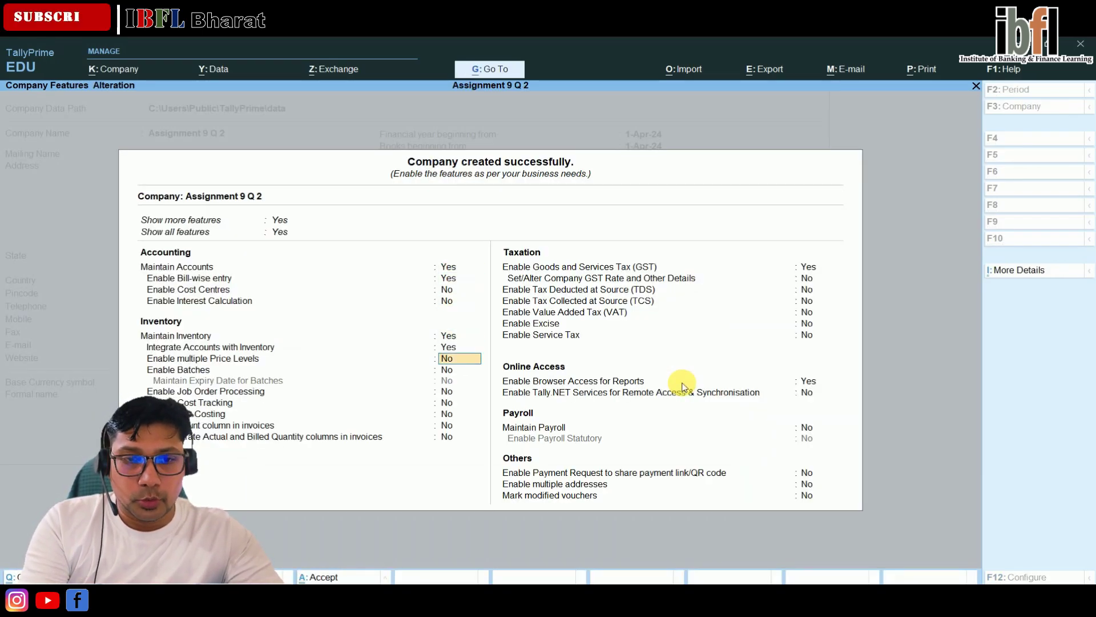
key("Return")
key("Return")
key("Return")
key("Return")
key("Return")
key("Return")
key("Return")
type("n")
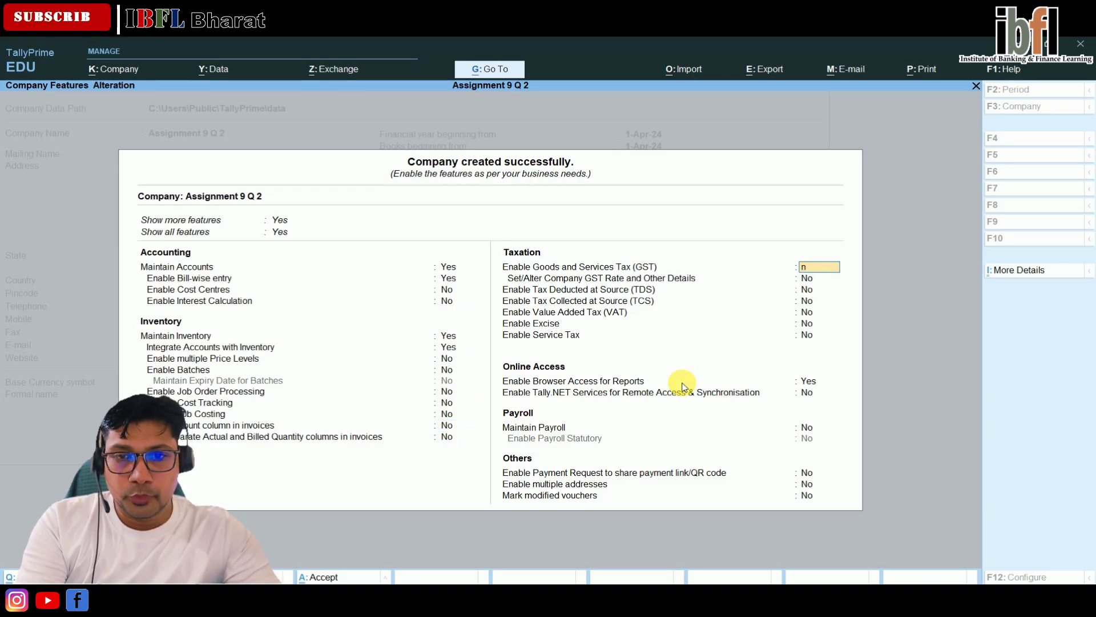
key("Return")
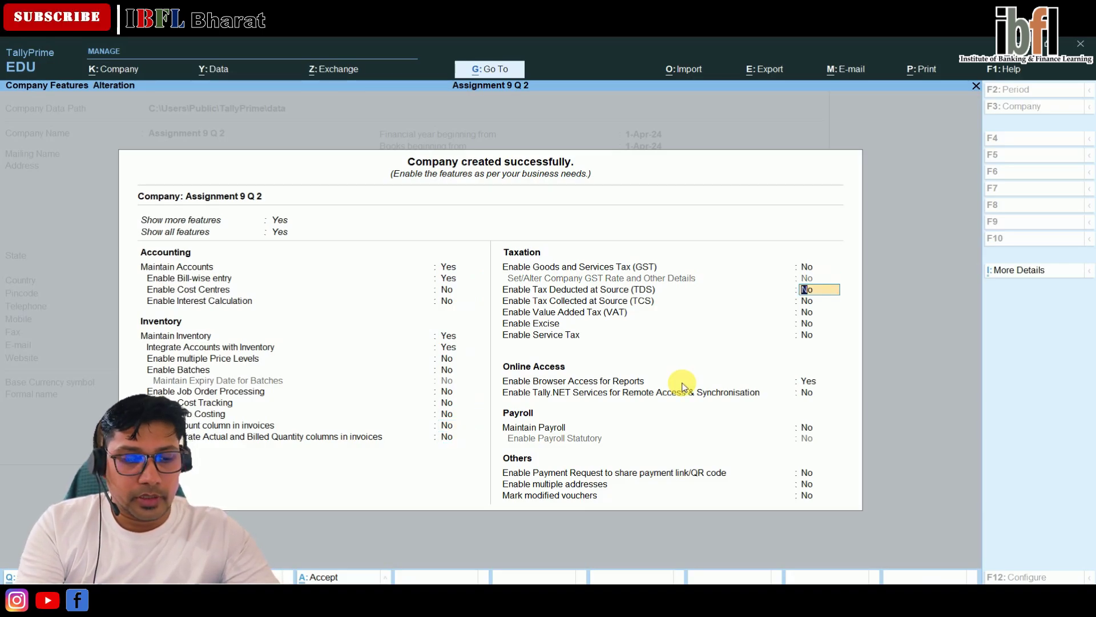
key("ctrl+a")
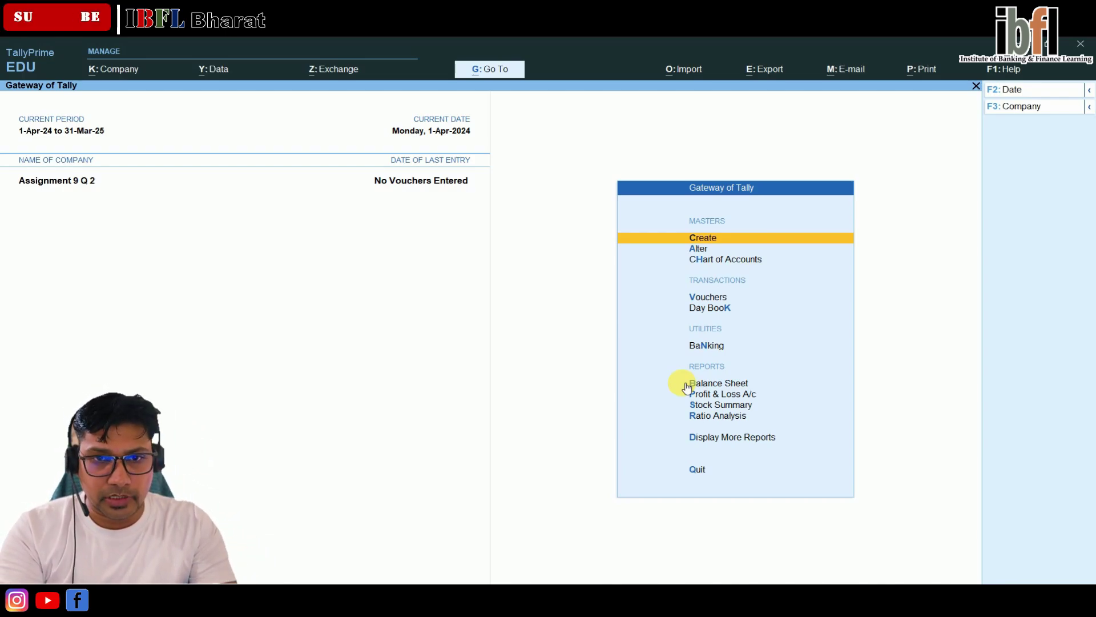
key("Return")
key("Down")
key("Down")
key("Up")
key("Up")
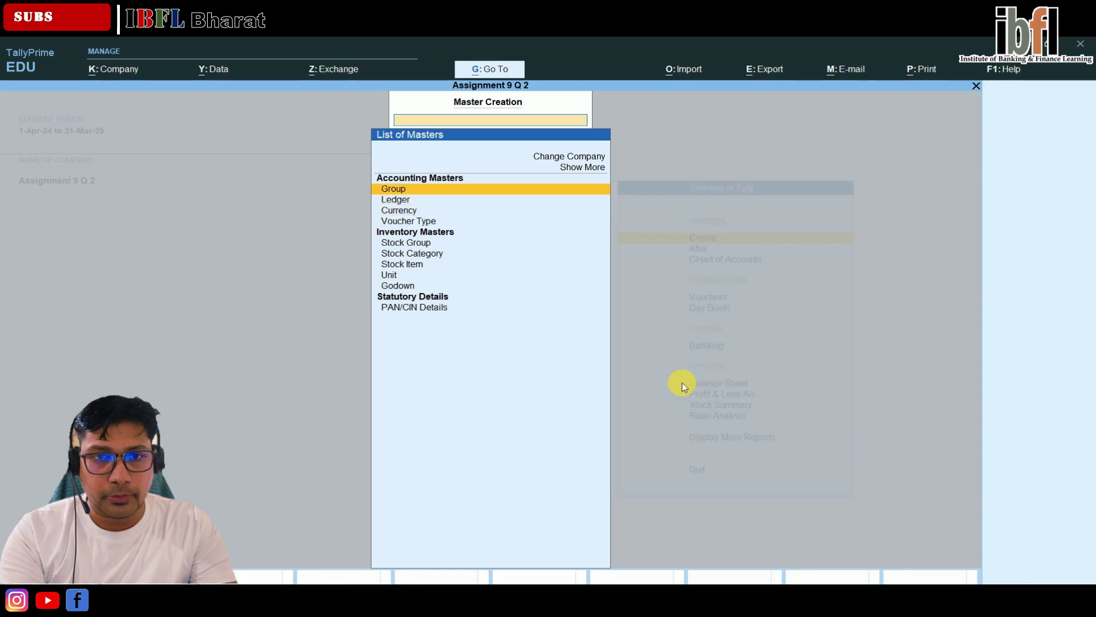
key("Up")
key("Escape")
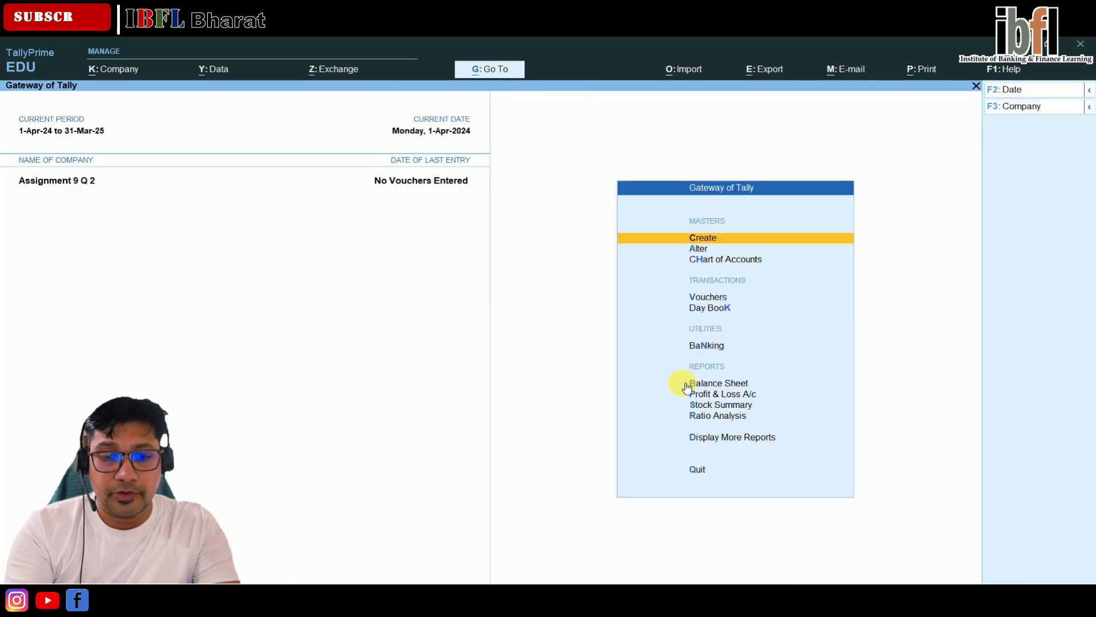
Enable Cost Centres in the company features and save the change.
key("F11")
key("Down")
key("Down")
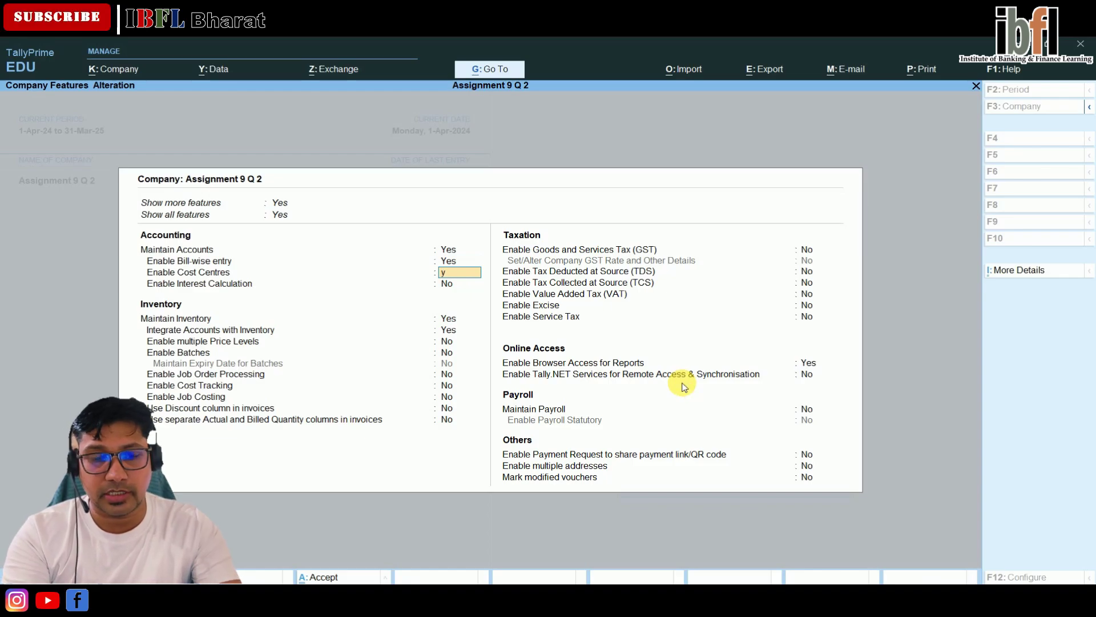
key("Down")
key("ctrl+a")
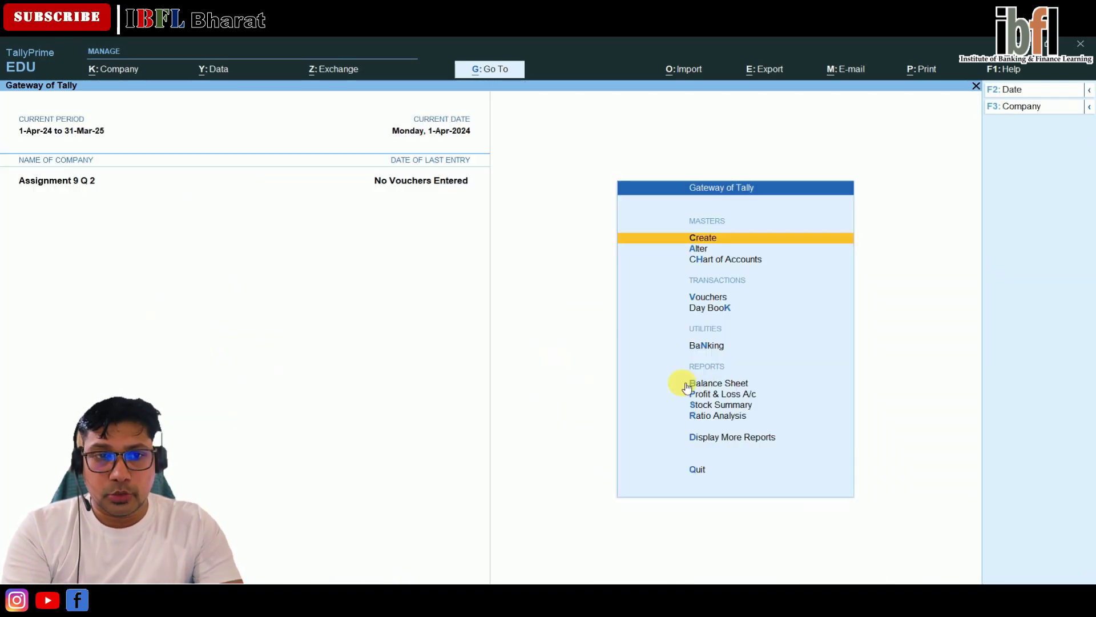
Open master creation and expand the list of masters to include the additional master types.
key("Return")
key("Down")
key("Down")
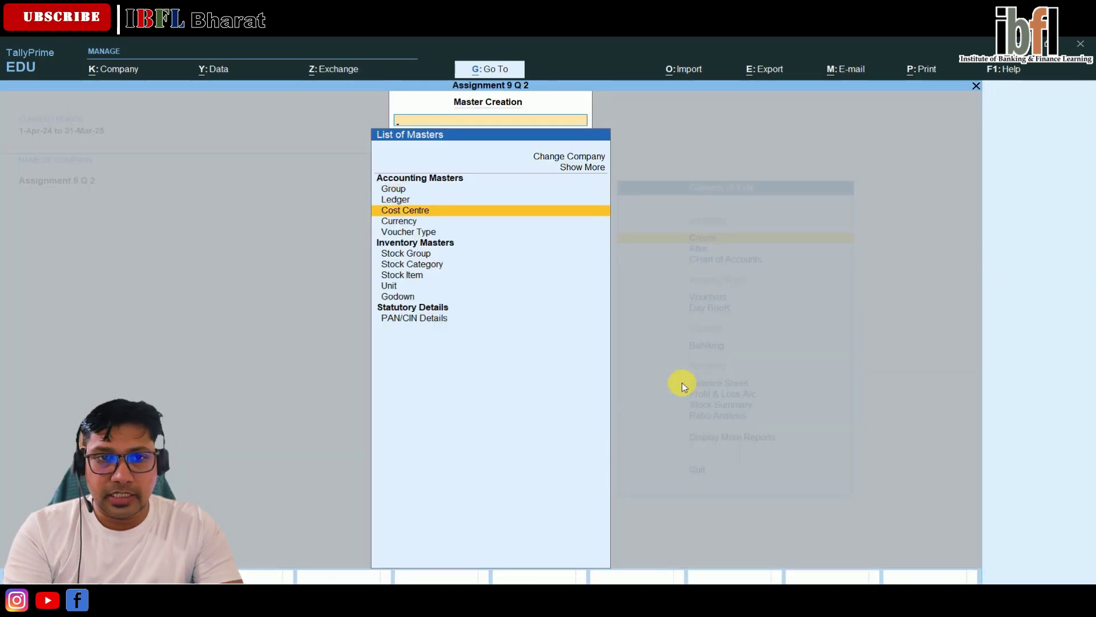
key("Up")
key("Up")
key("Up")
key("Return")
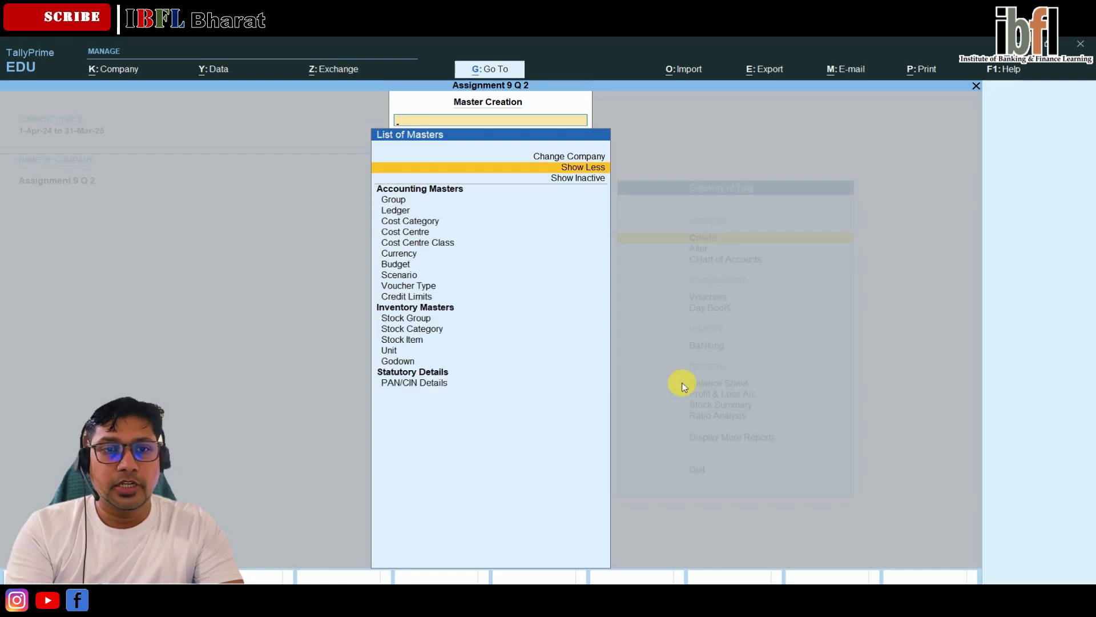
Examine the Cost Category, Cost Centre and Cost Centre Class entries among the accounting masters.
key("Down")
key("Down")
key("Down")
key("Down")
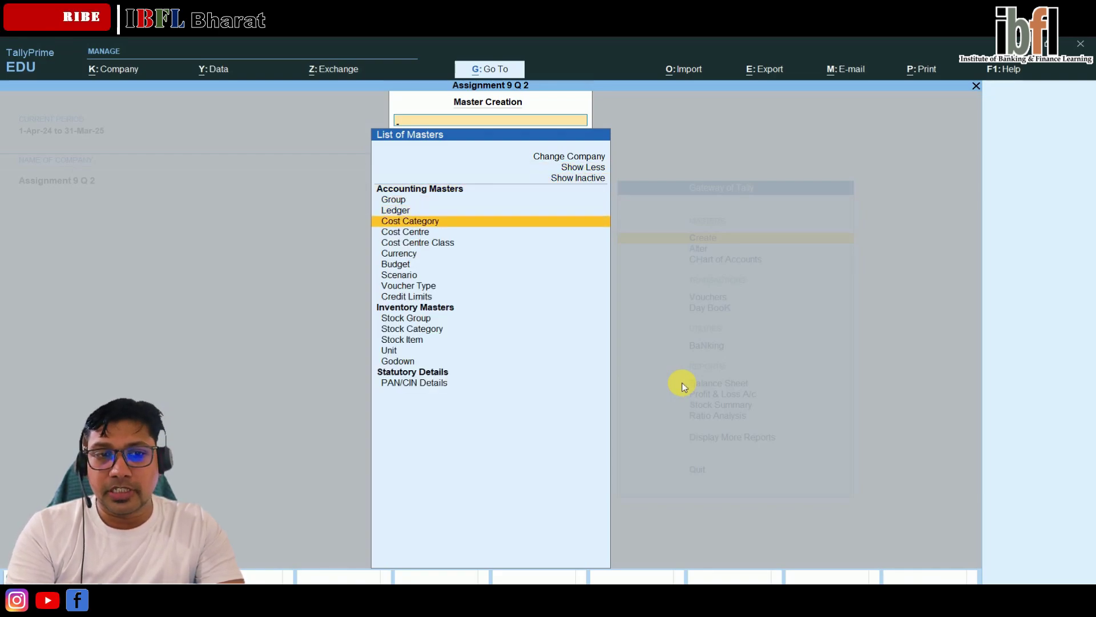
key("Down")
key("Down")
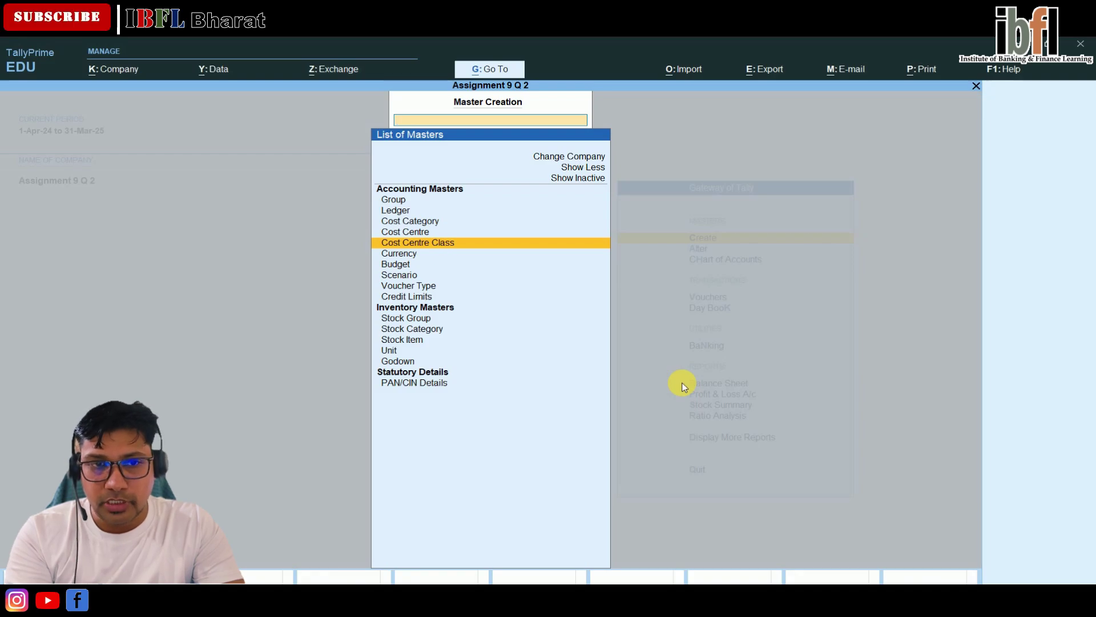
key("Up")
key("Up")
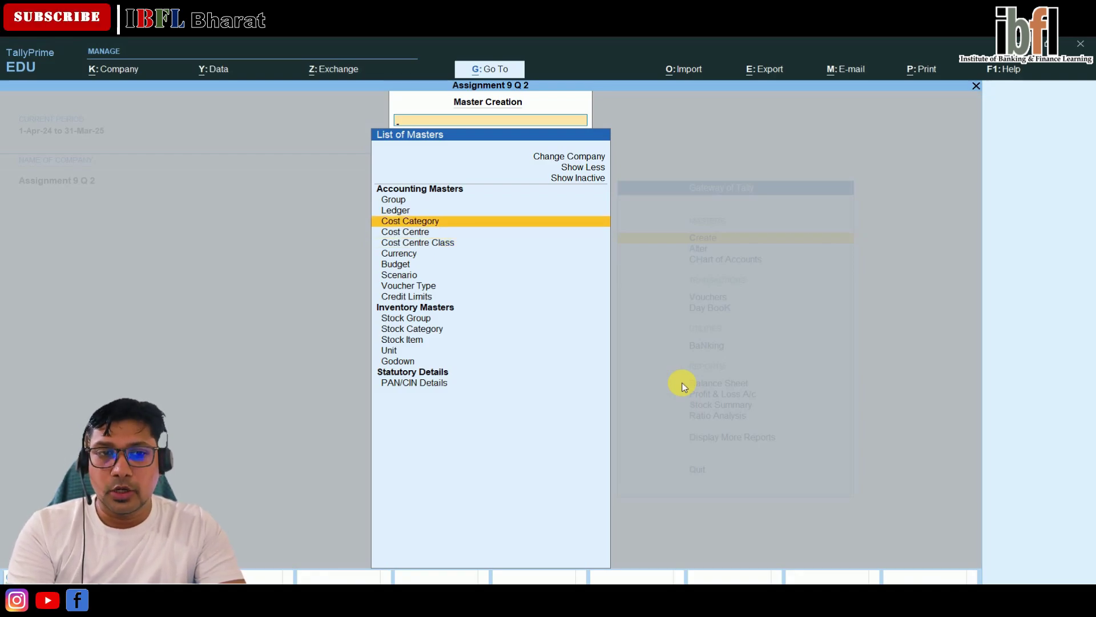
key("Down")
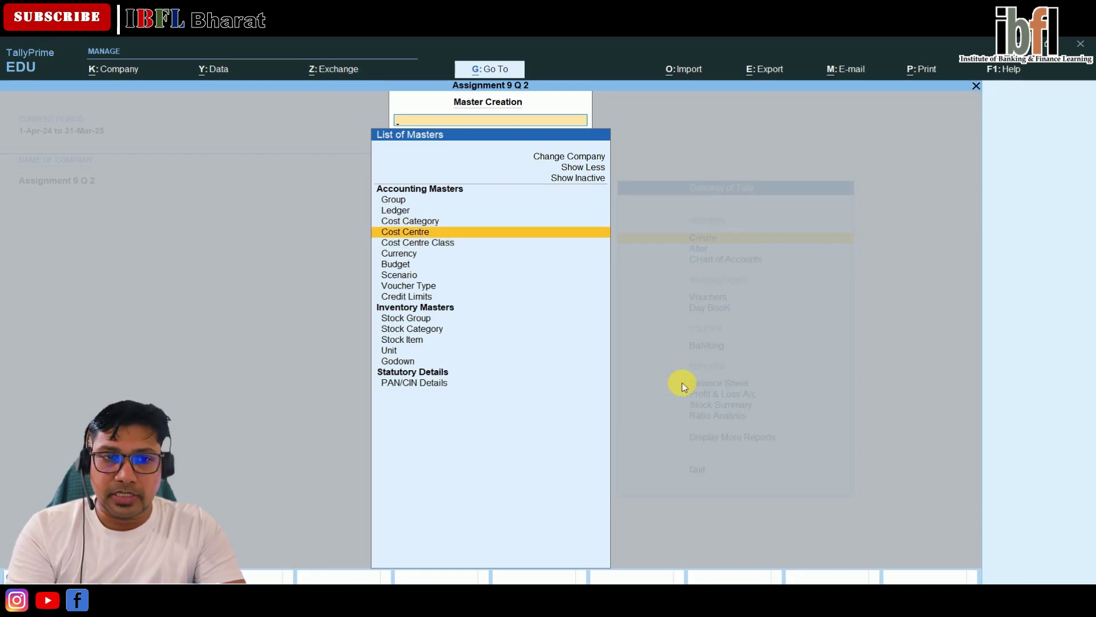
key("Down")
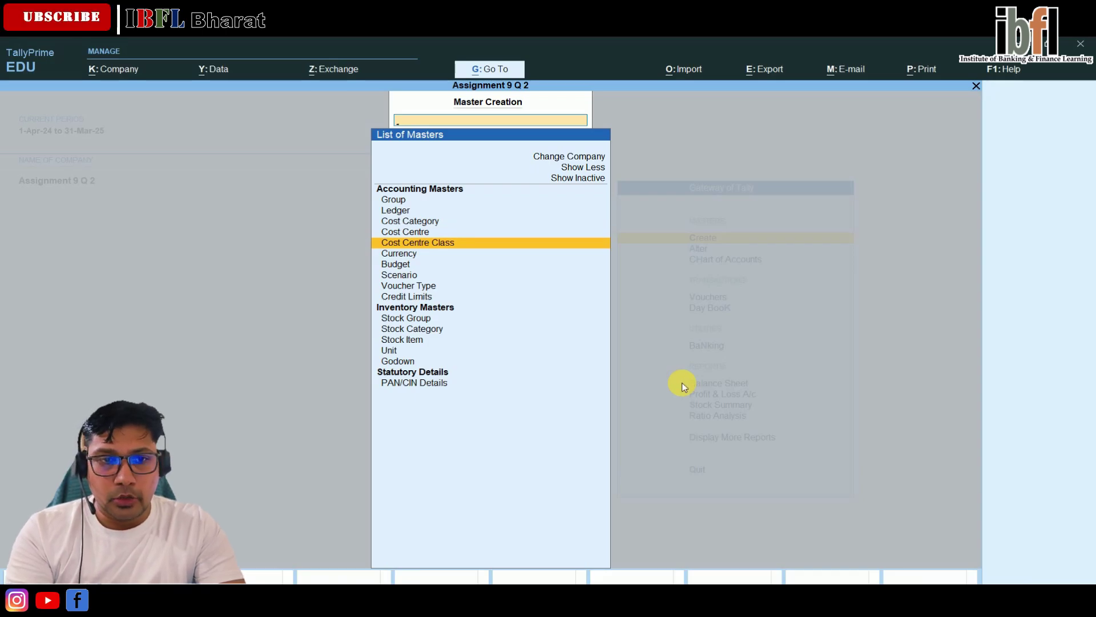
key("Up")
key("Up")
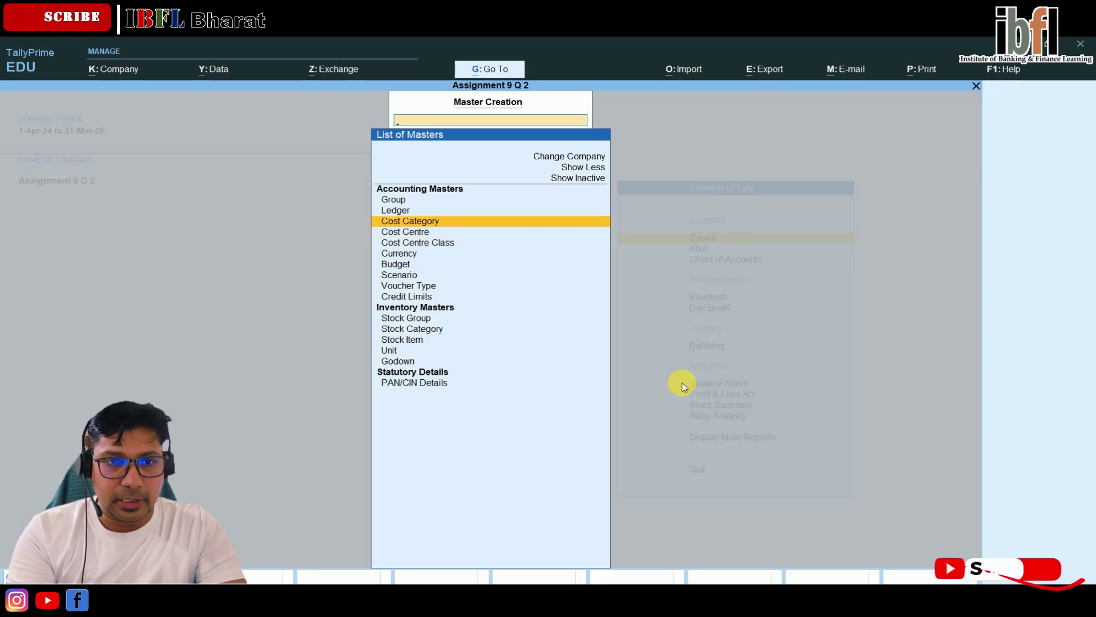
Create a cost category named Rent, allocating revenue items but not non-revenue items.
key("Return")
key("Return")
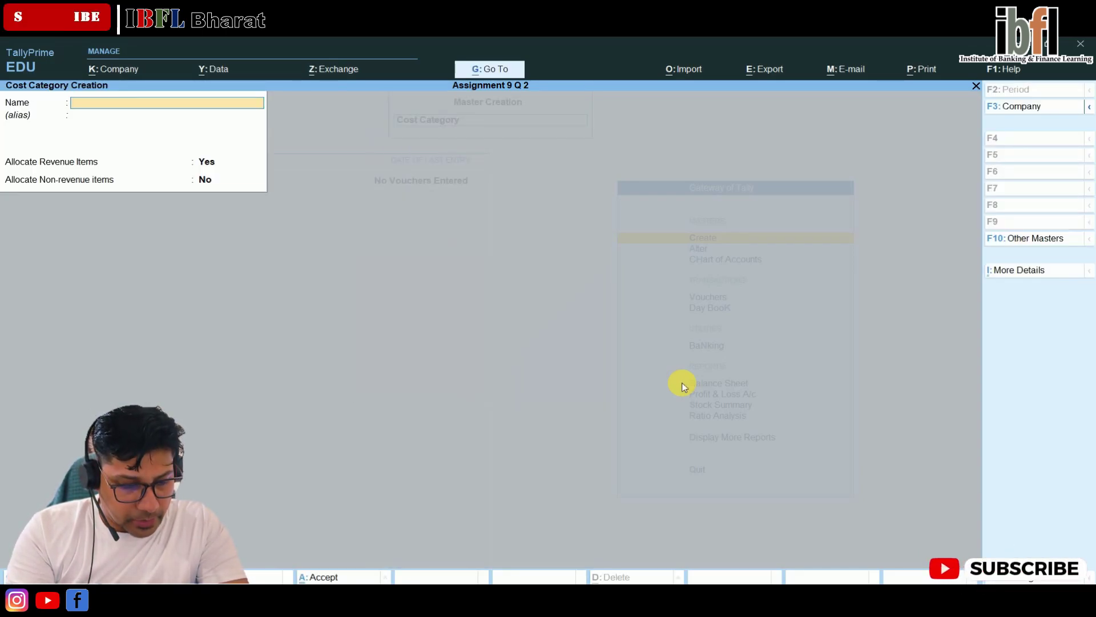
type("Rent")
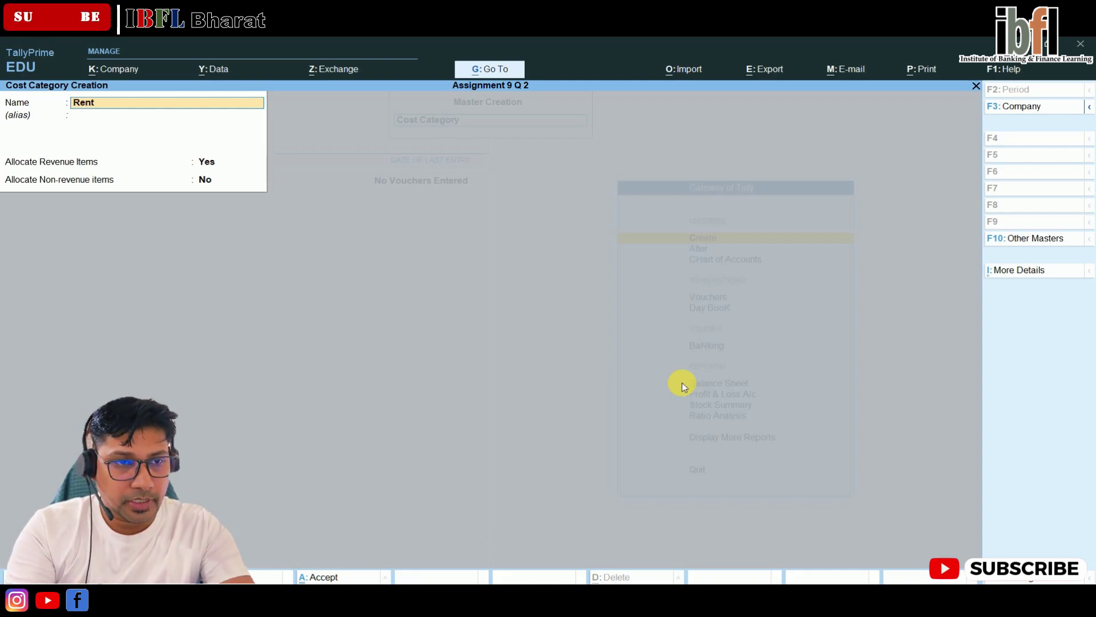
key("Return")
key("Return")
key("Return")
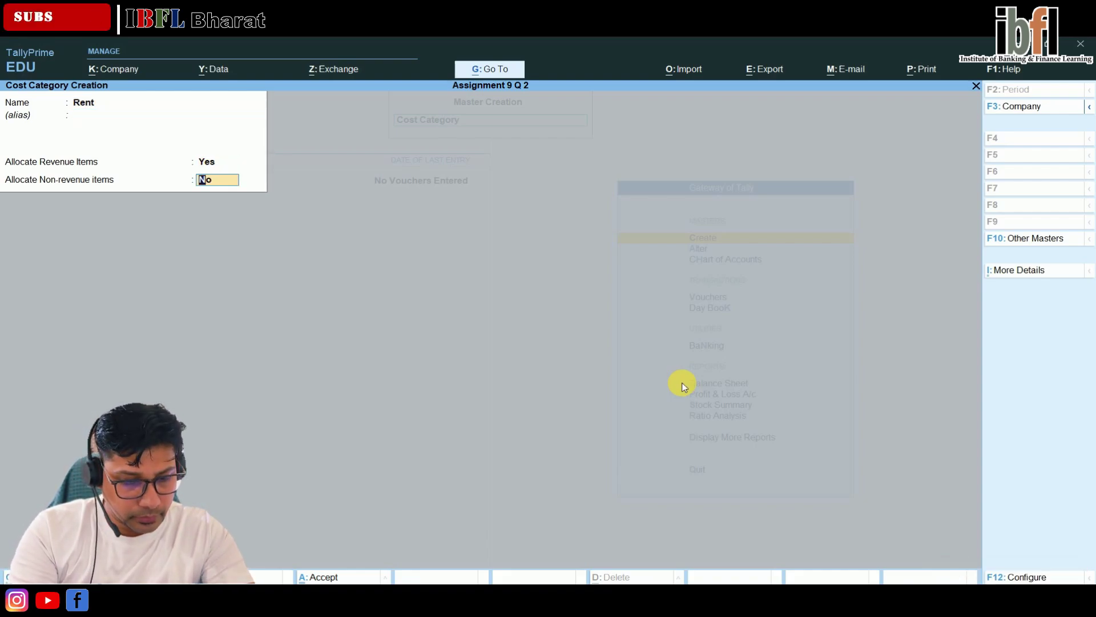
key("Return")
key("Return")
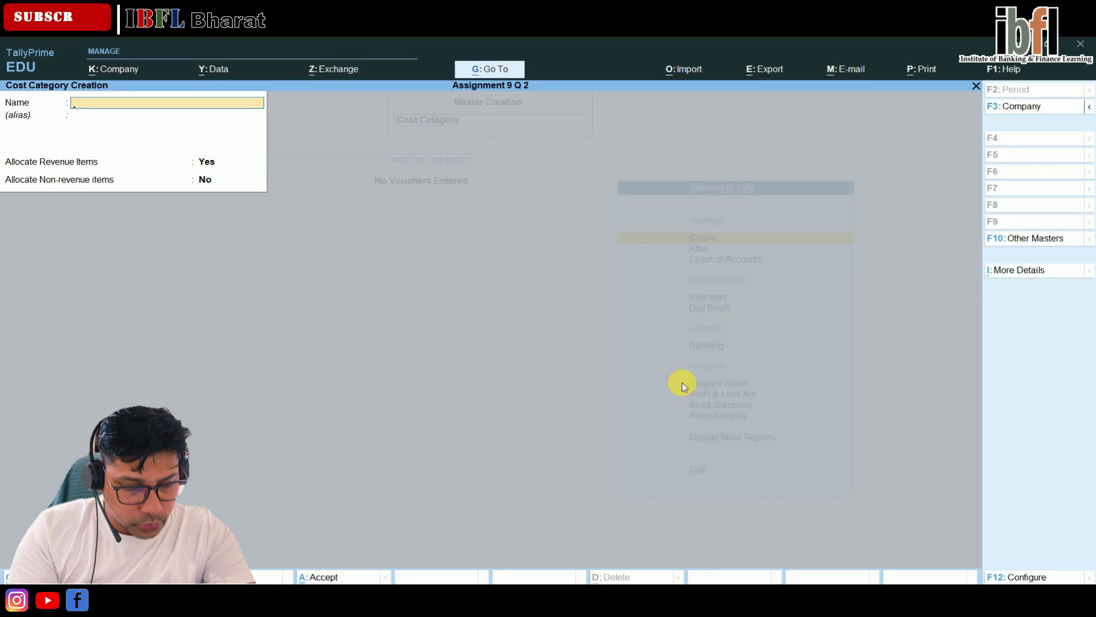
Create a cost category named Department with revenue items allocated and non-revenue items not allocated.
type("Depa")
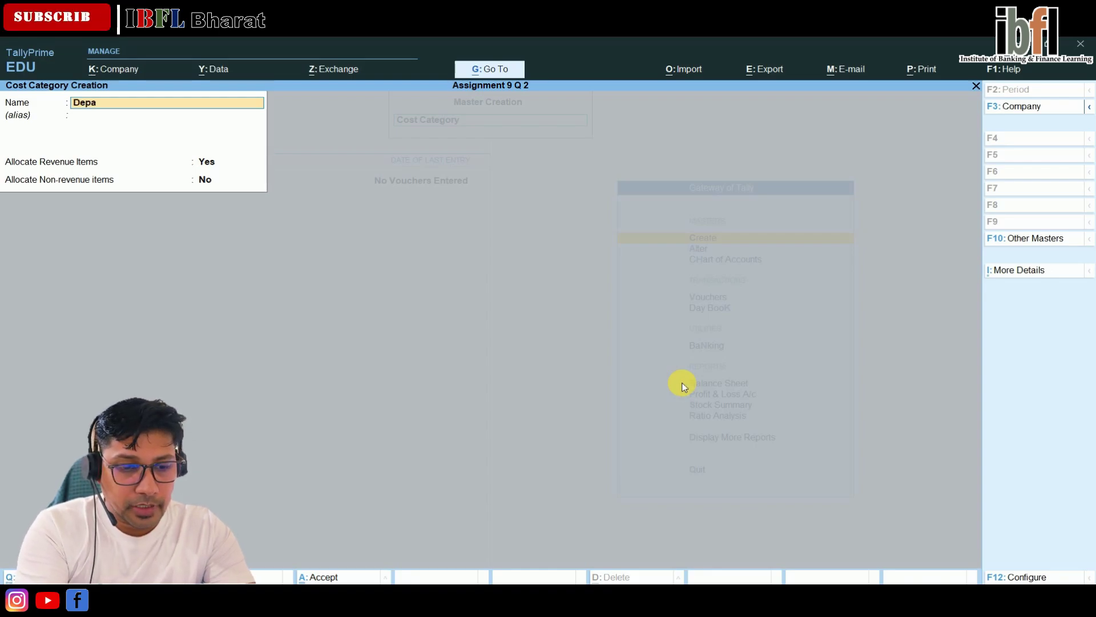
type("rtment")
key("Return")
key("Return")
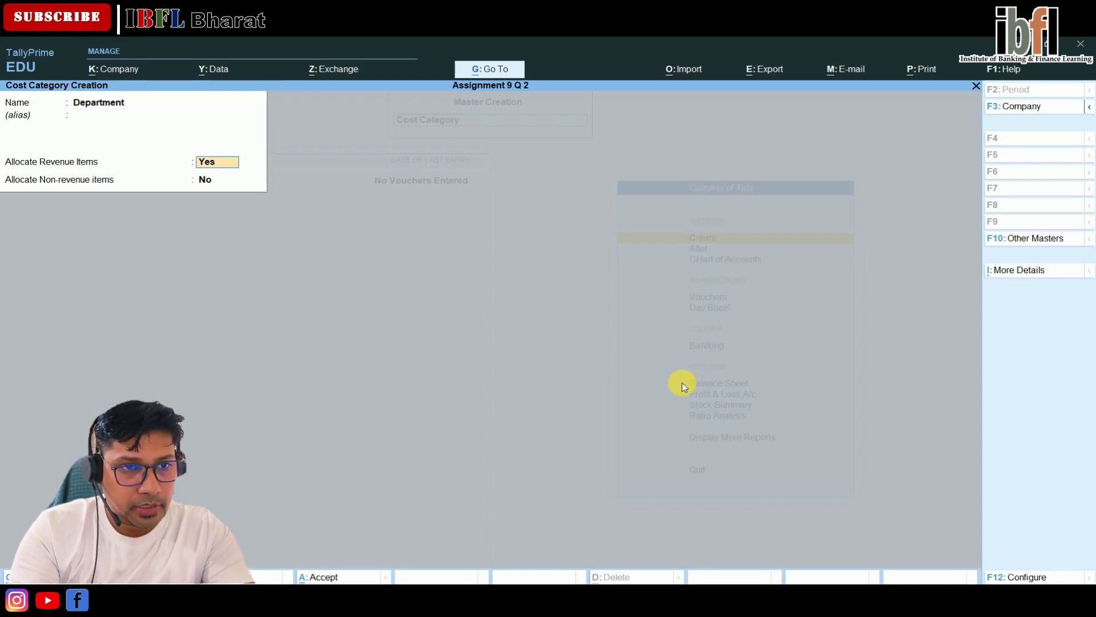
key("Return")
key("Return")
key("Return")
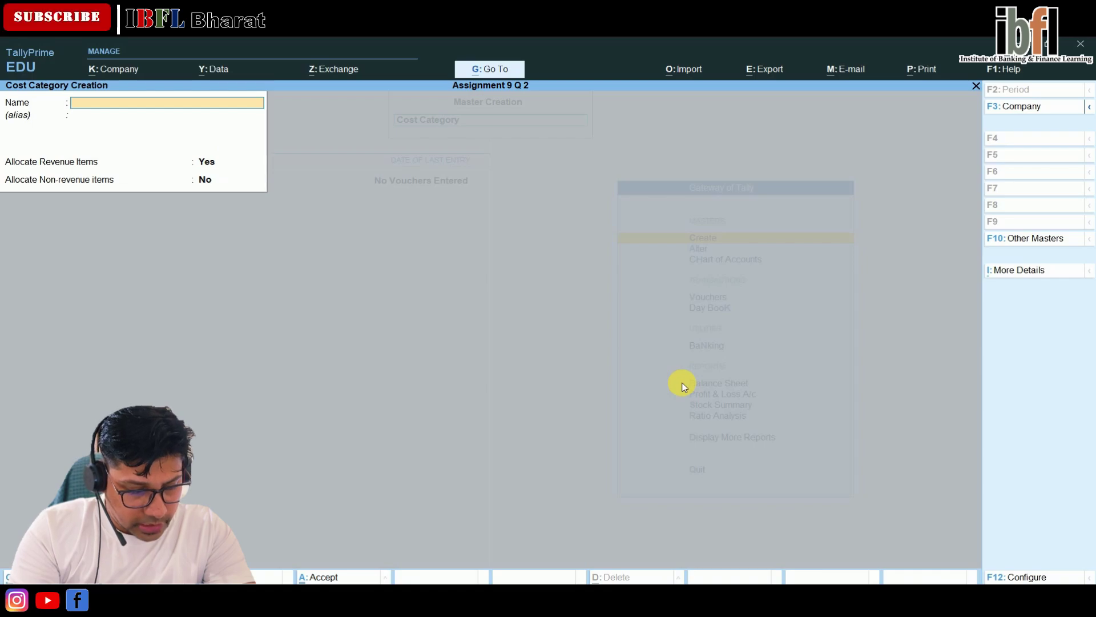
Create a cost category named Branch with the default allocation settings, and quit cost category creation.
type("Branch")
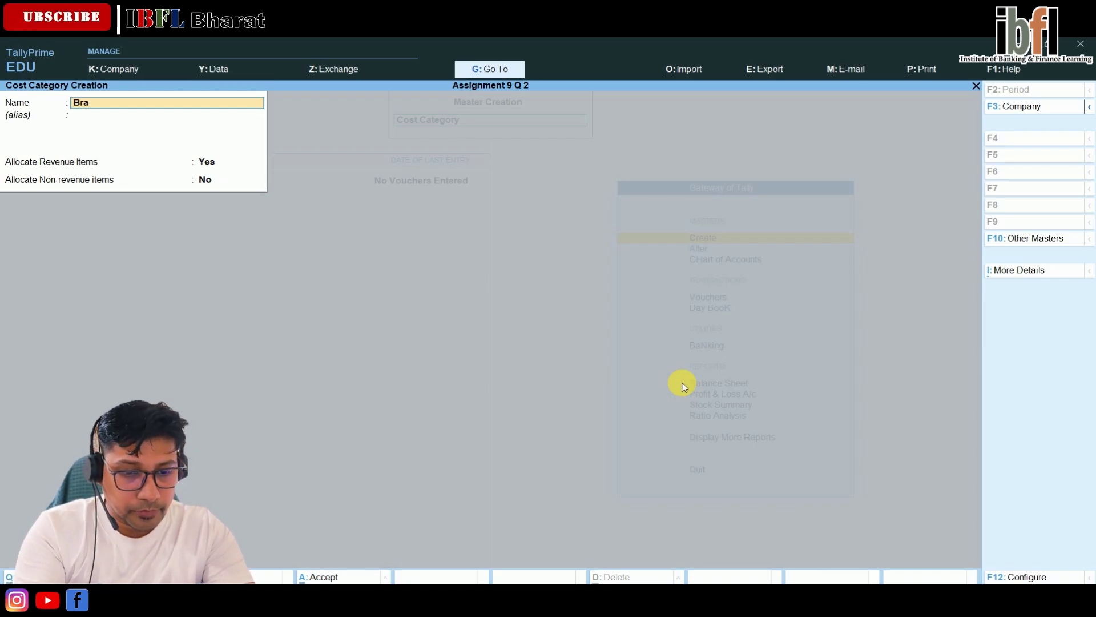
key("Return")
key("Return")
key("Return")
key("Return")
key("Return")
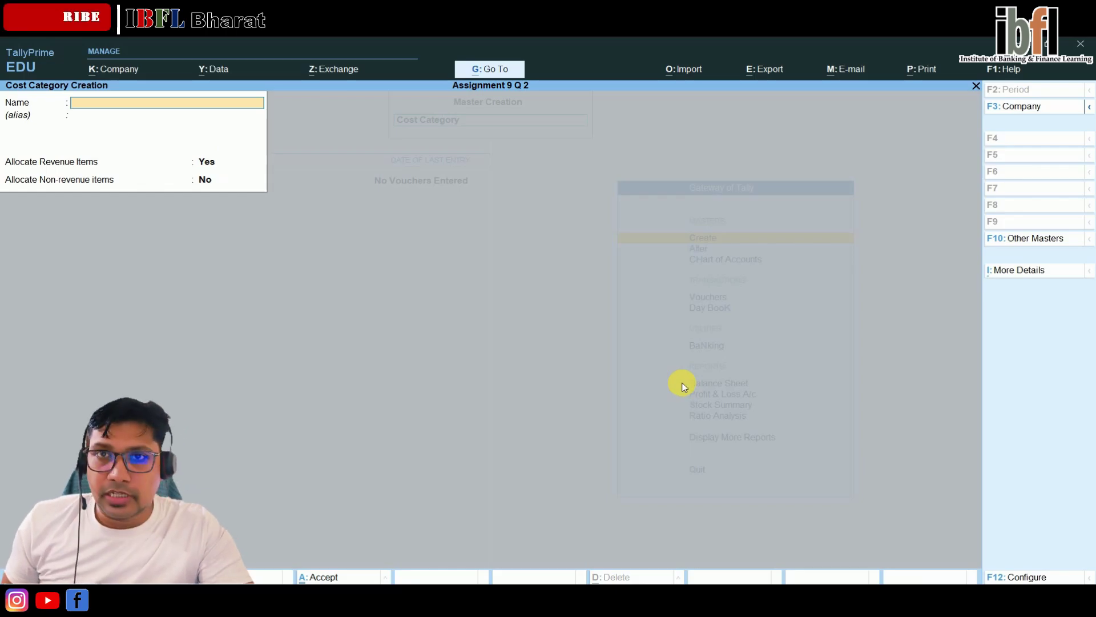
left_click(683, 388)
key("Escape")
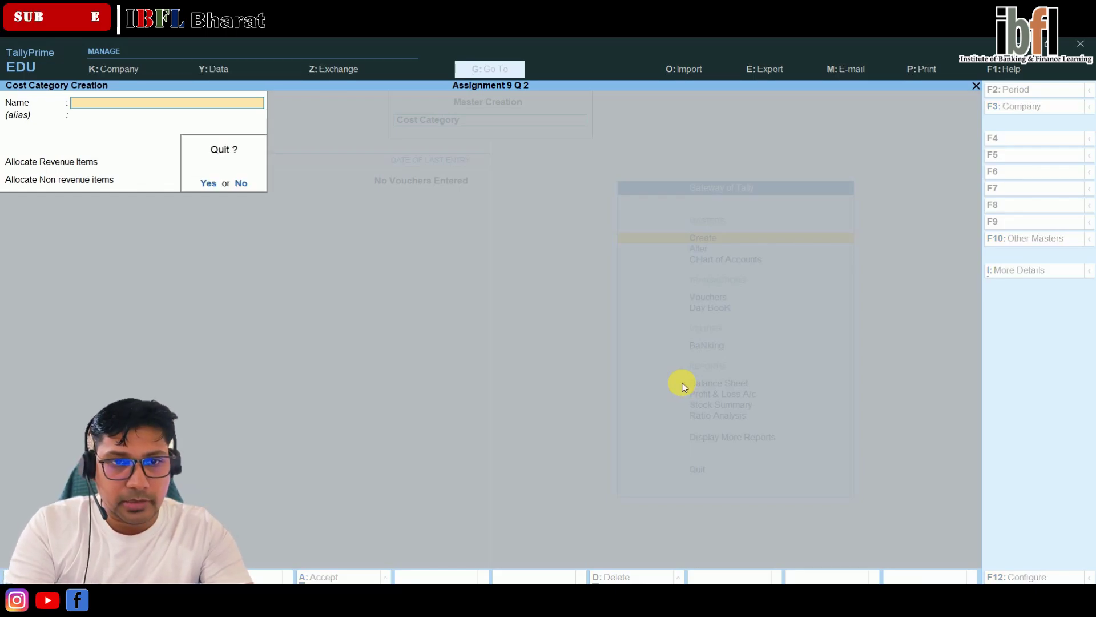
key("Return")
Create a cost centre named 1st Floor in the Rent category, under Primary.
key("Down")
key("Return")
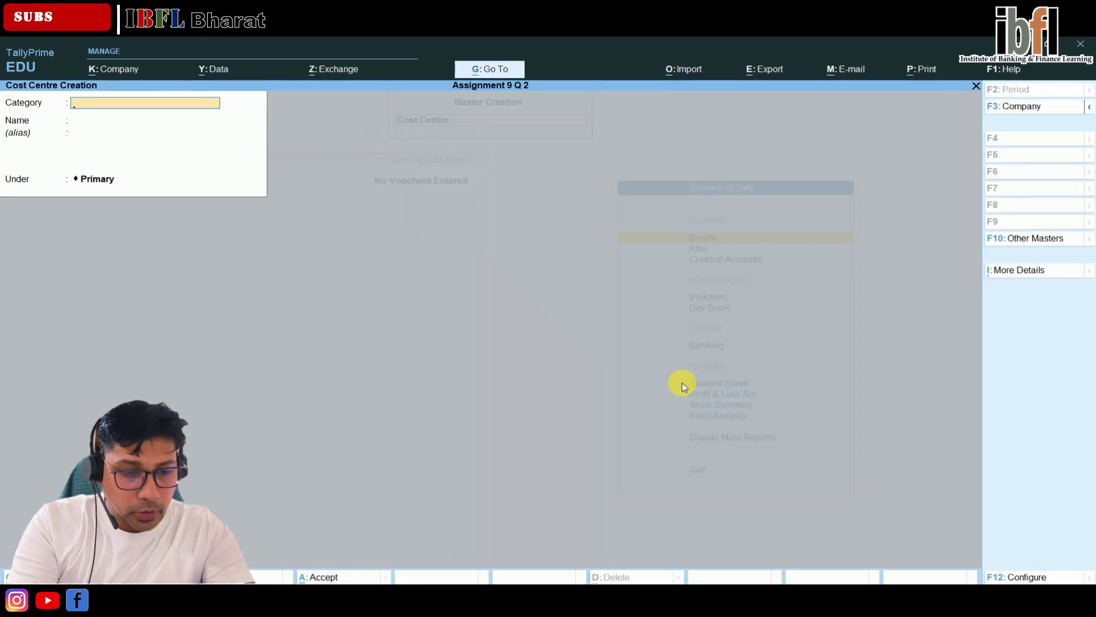
key("Down")
key("Down")
key("Down")
key("Down")
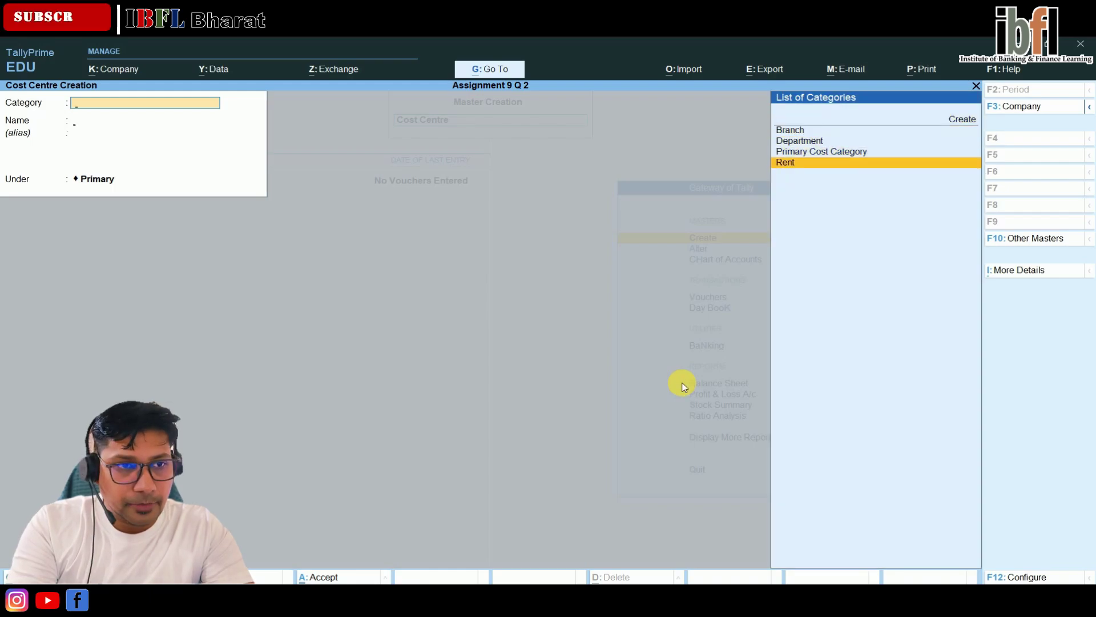
key("Return")
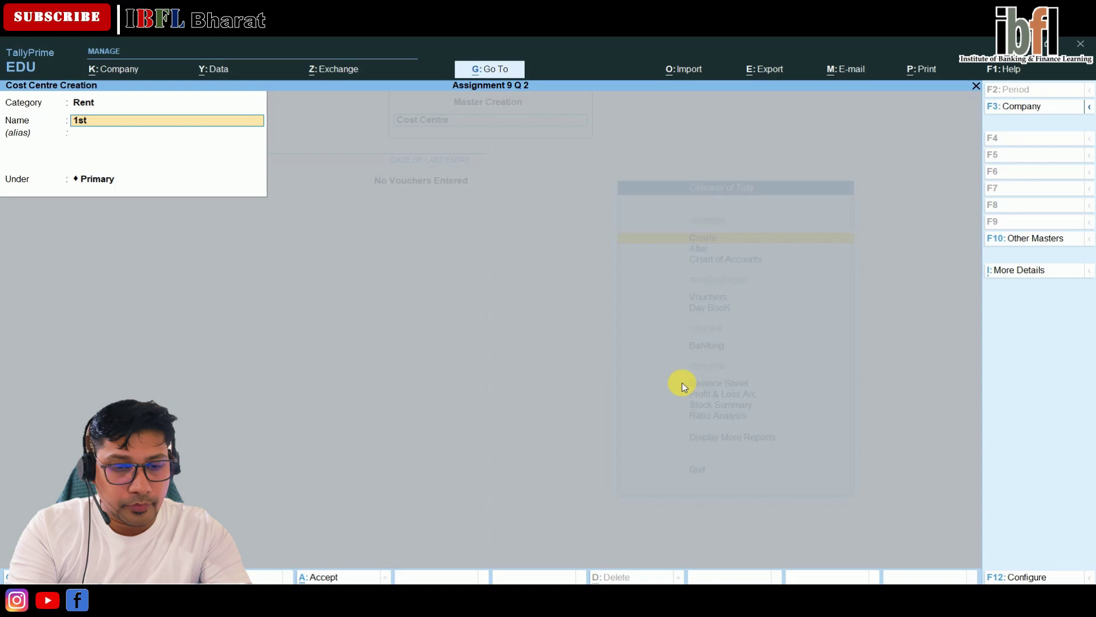
type("1st Floor")
key("Return")
key("Return")
key("Return")
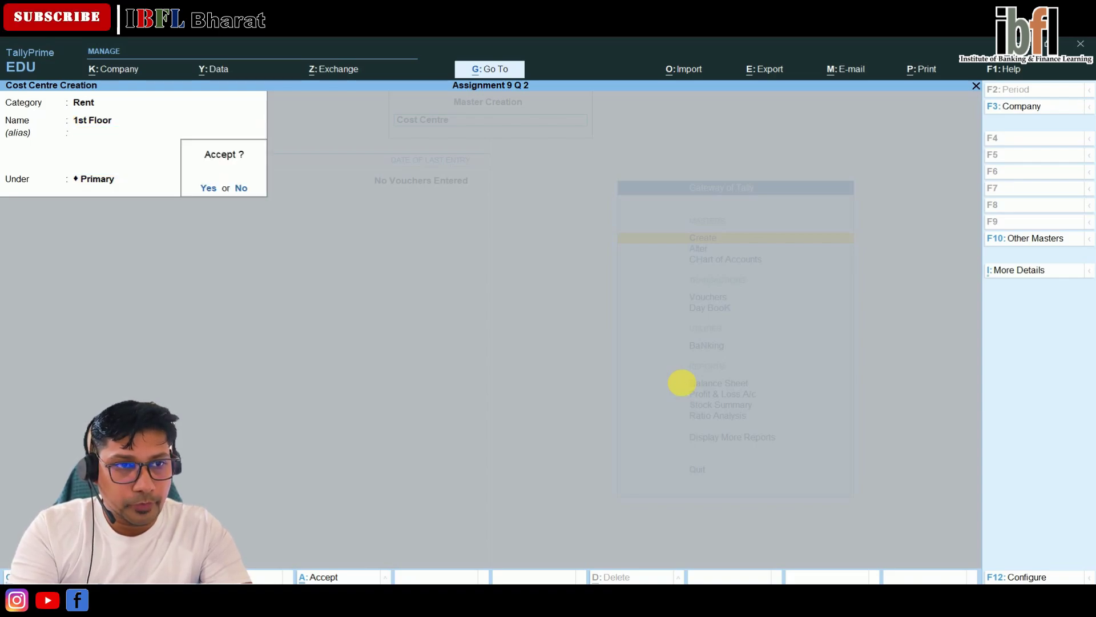
key("Return")
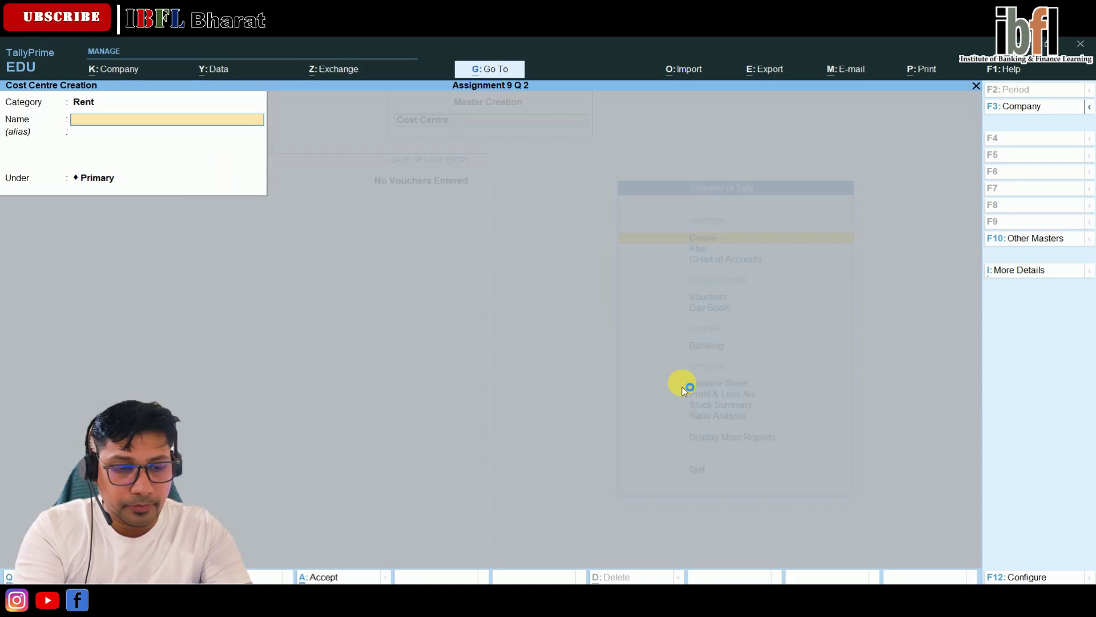
Create a second cost centre in the Rent category named 2nd Floor, under Primary.
type("Nd")
key("BackSpace")
key("BackSpace")
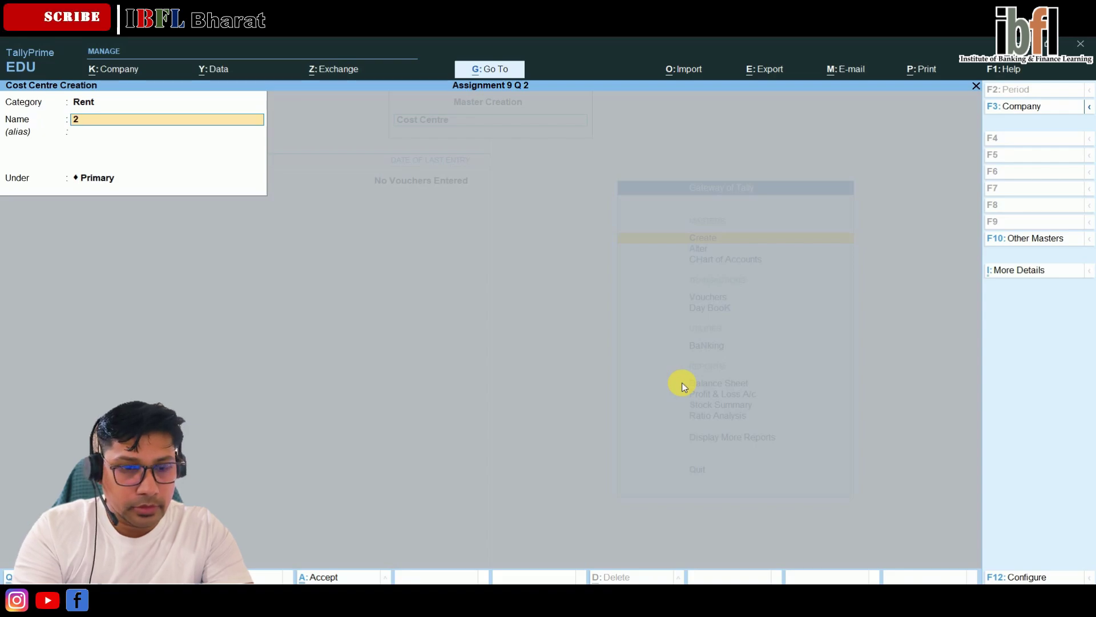
type("2nd Fl")
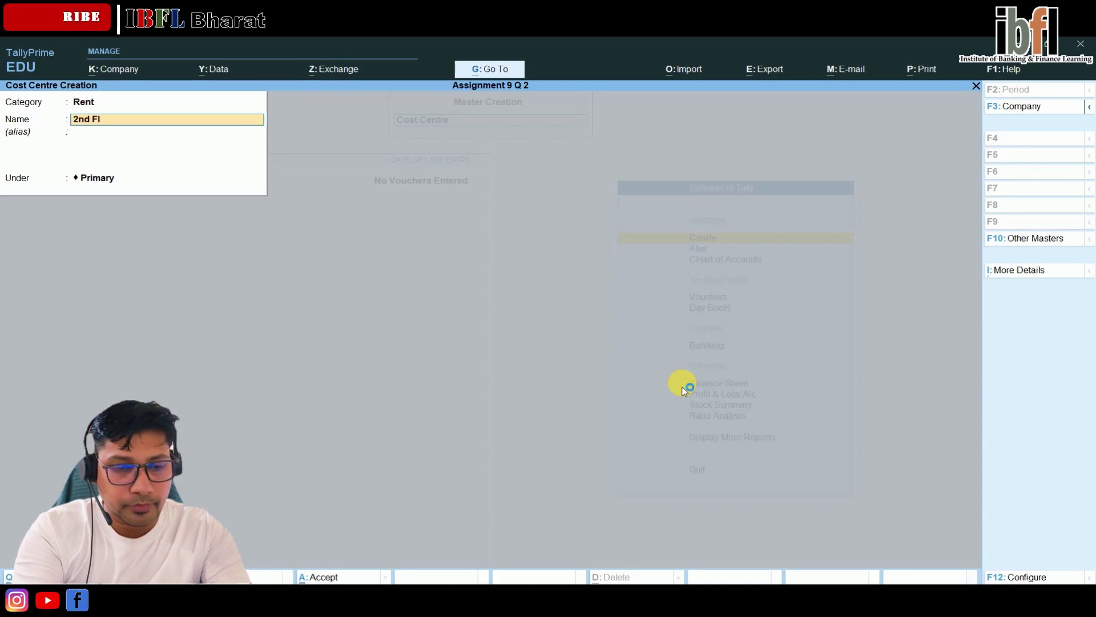
type("oor")
key("Return")
key("Return")
key("Return")
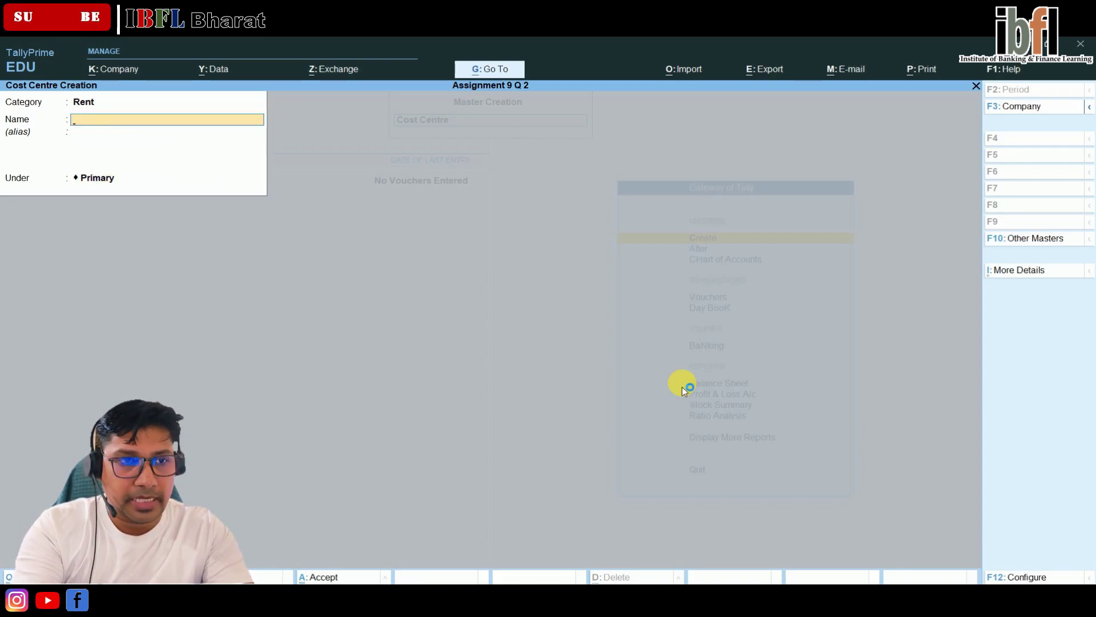
Switch the category to Department and create a cost centre named Finance under Primary.
key("BackSpace")
key("BackSpace")
key("Down")
key("Down")
key("Down")
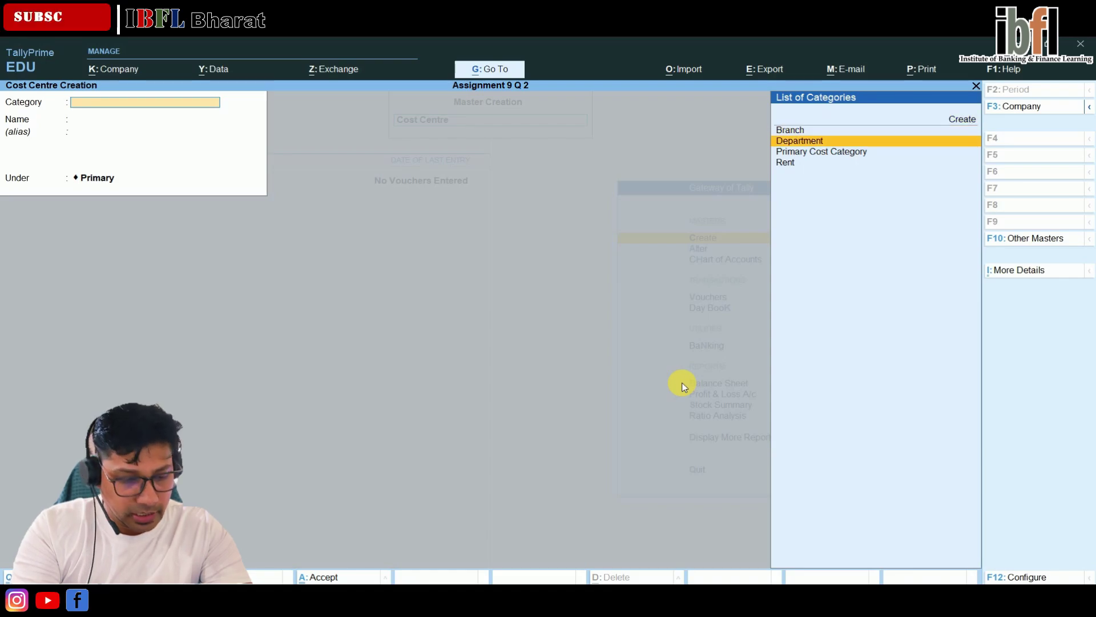
key("Return")
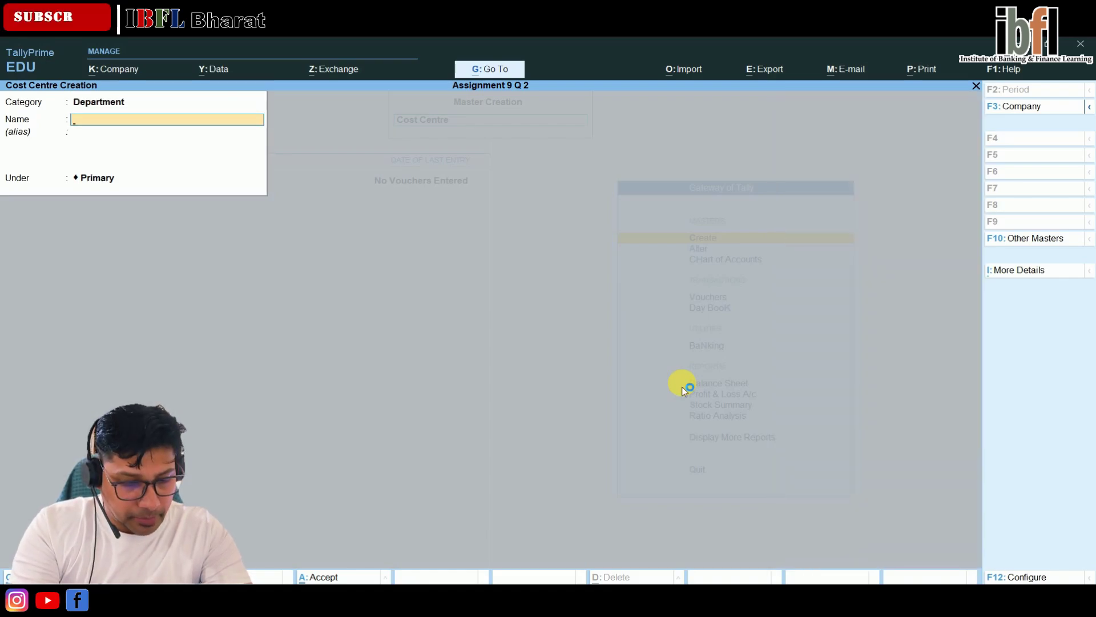
type("Finance")
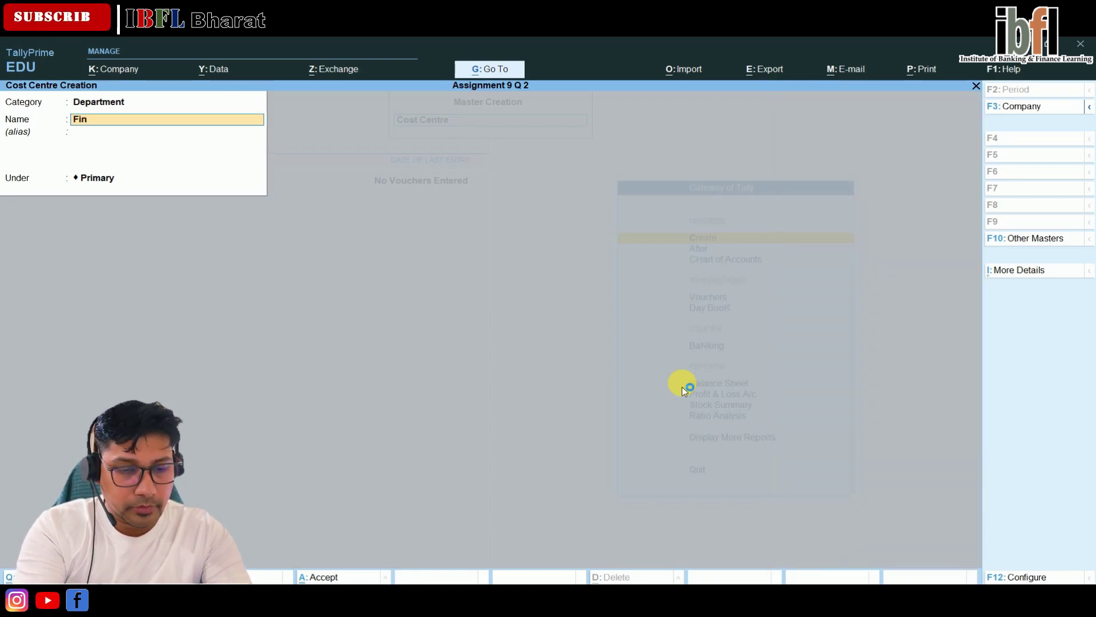
key("Return")
key("Return")
key("Return")
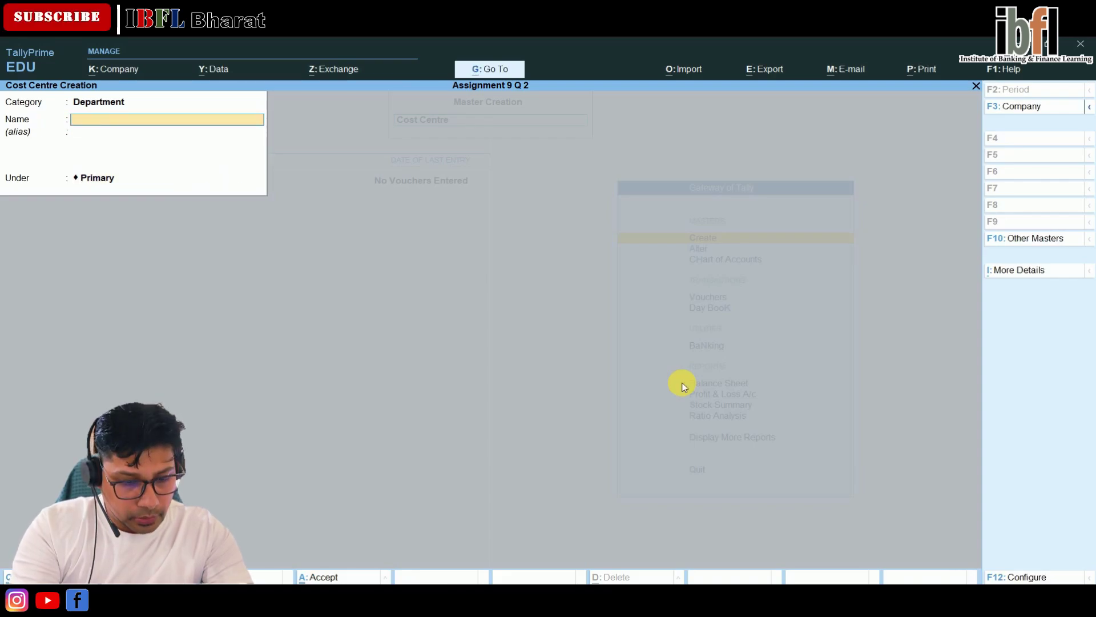
Create two more cost centres in the Department category, Admin and Sales, both under Primary.
type("Admin")
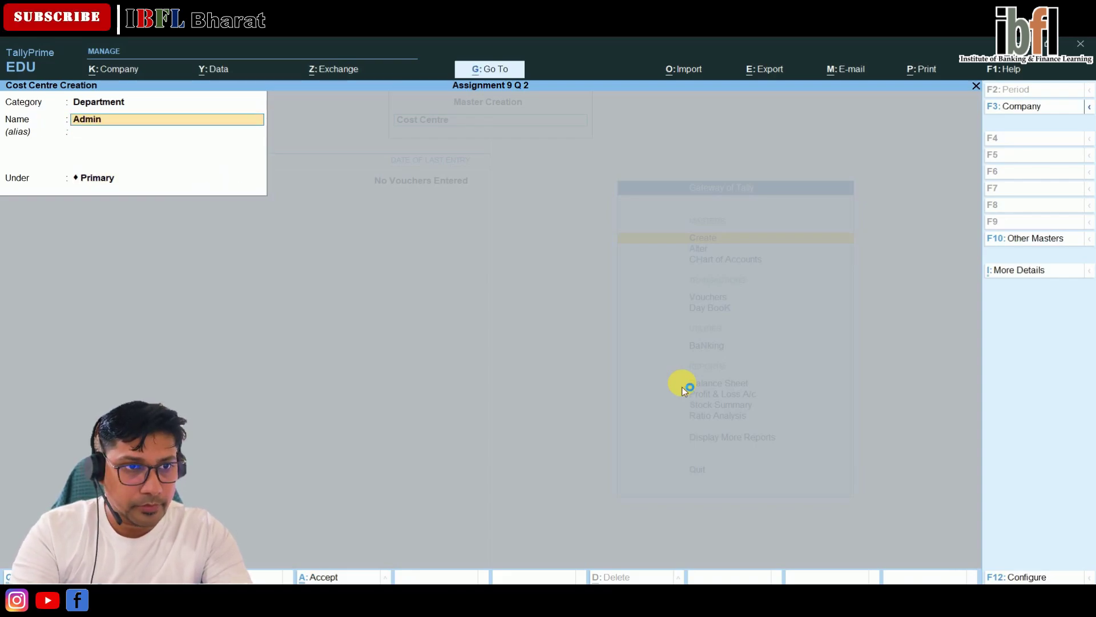
key("Return")
key("Return")
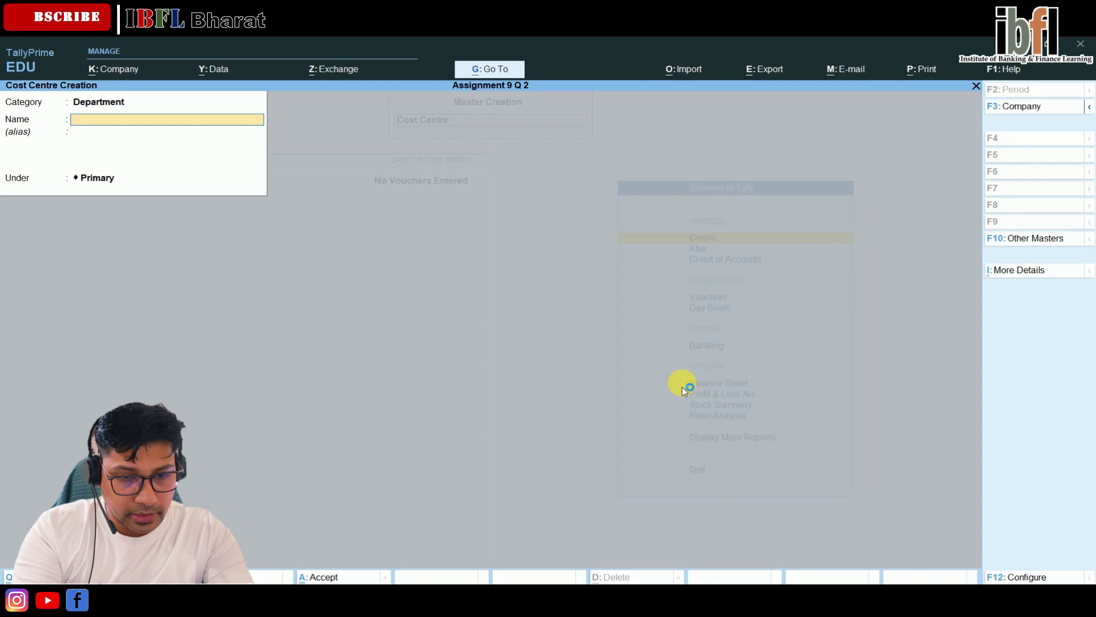
type("Sales")
key("Return")
key("Return")
key("Return")
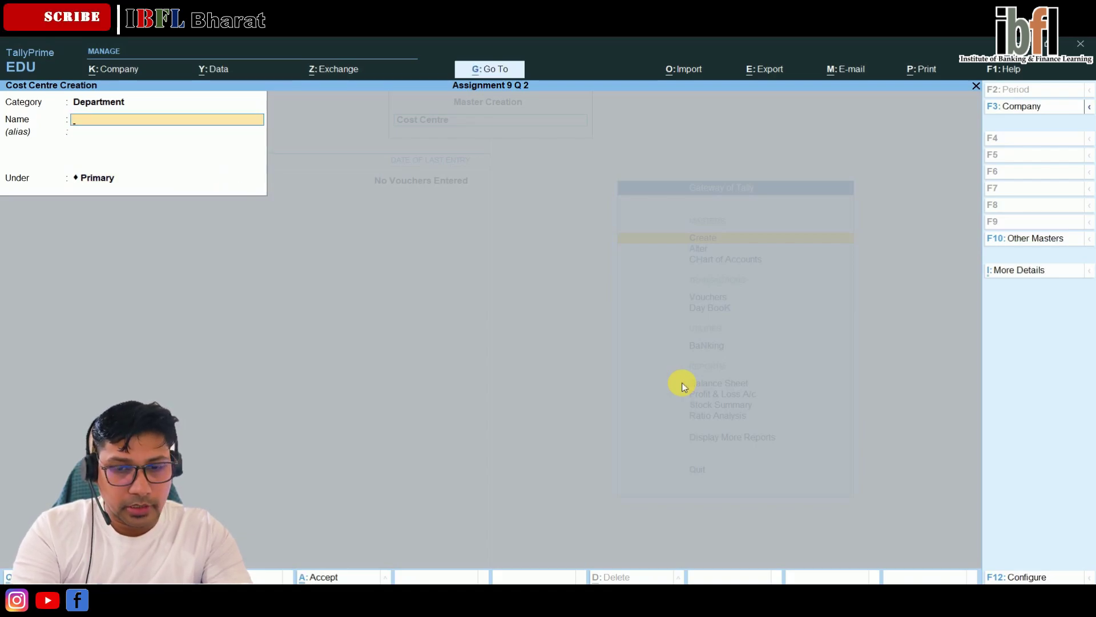
Switch the category to Branch and create a cost centre named Uttam Nagar under Primary.
key("BackSpace")
key("BackSpace")
key("Down")
key("Down")
key("Down")
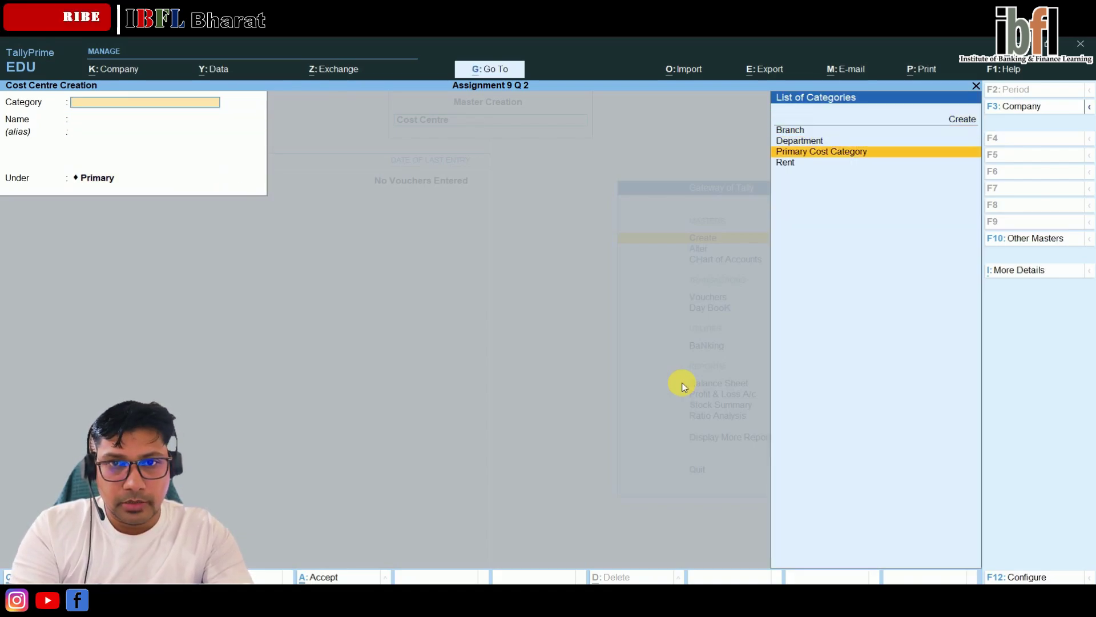
key("Up")
key("Up")
key("Return")
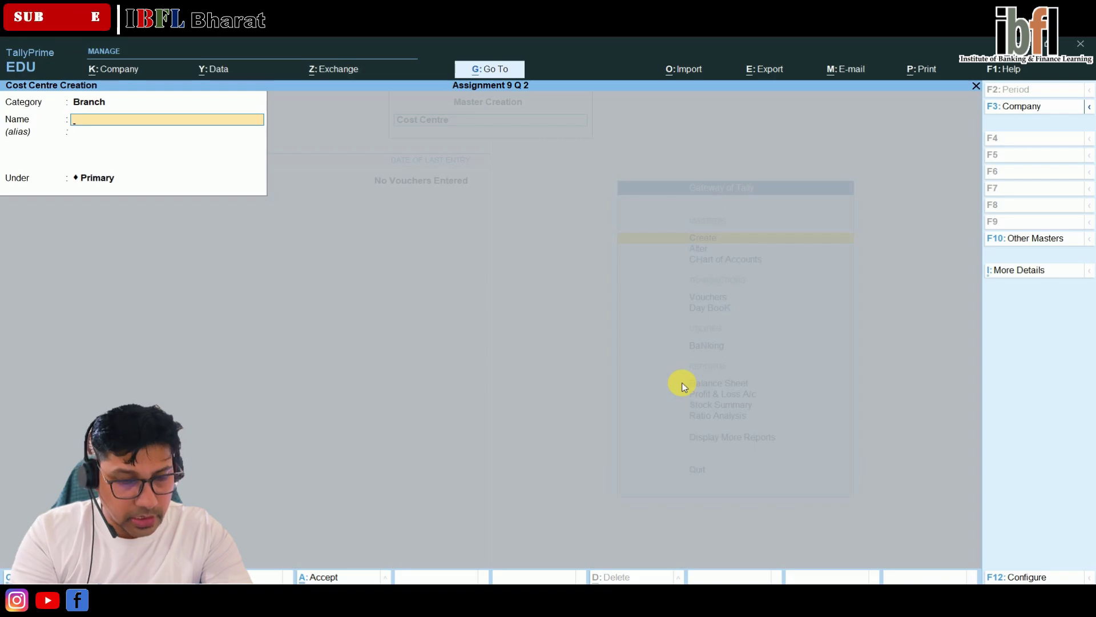
type("Uttam")
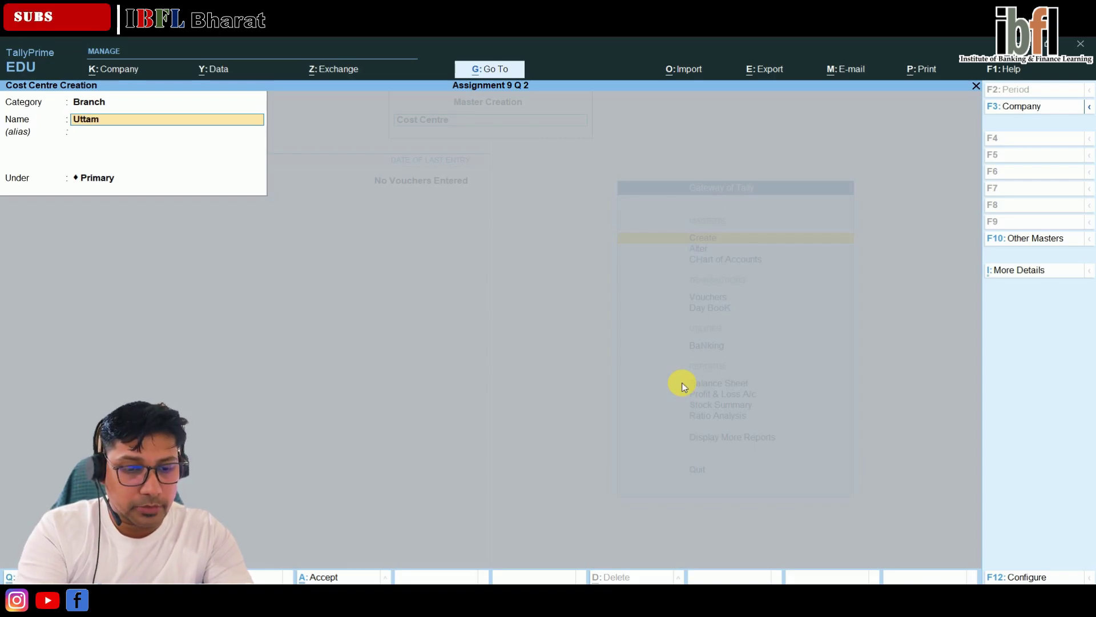
type(" Nagar")
key("Return")
key("Return")
key("Return")
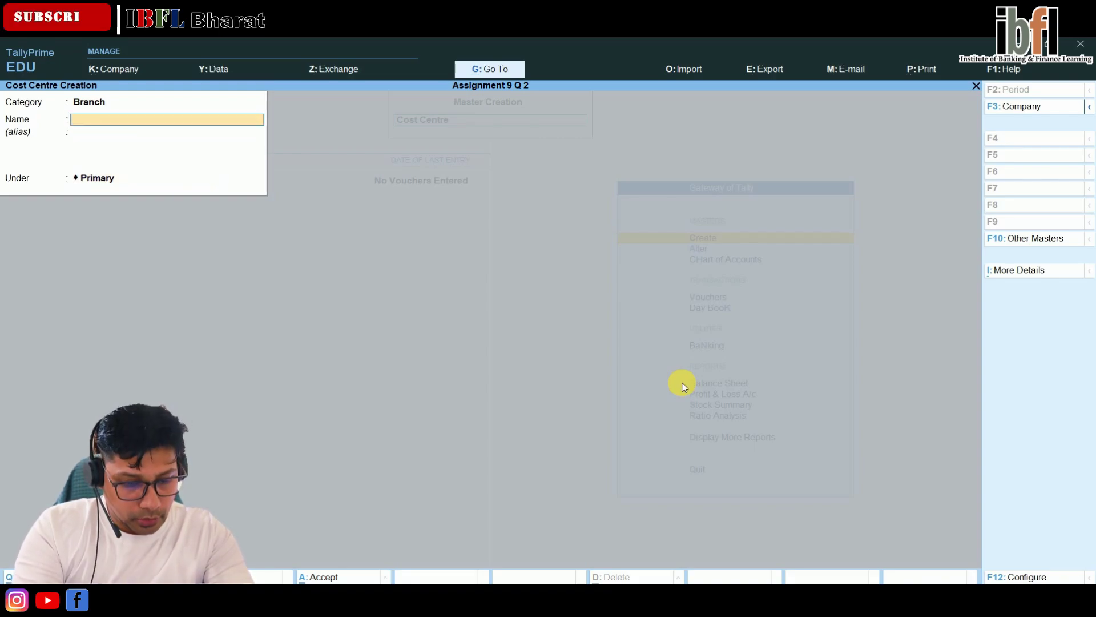
Create a cost centre named Pitampura in the Branch category, under Primary, and quit cost centre creation.
type("Pit")
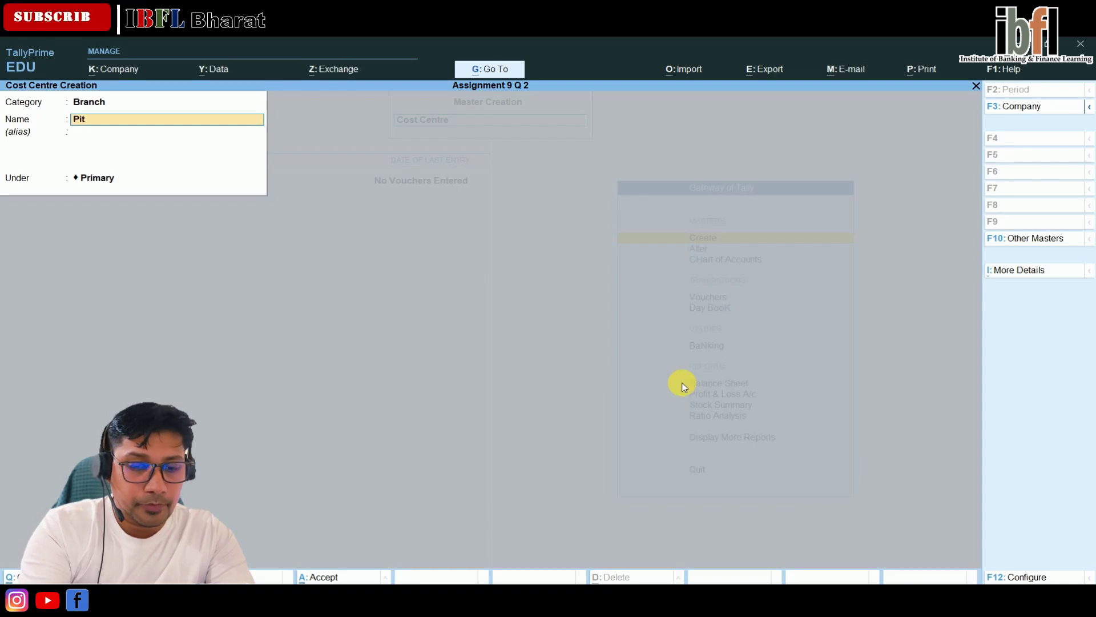
type("ampura")
key("Return")
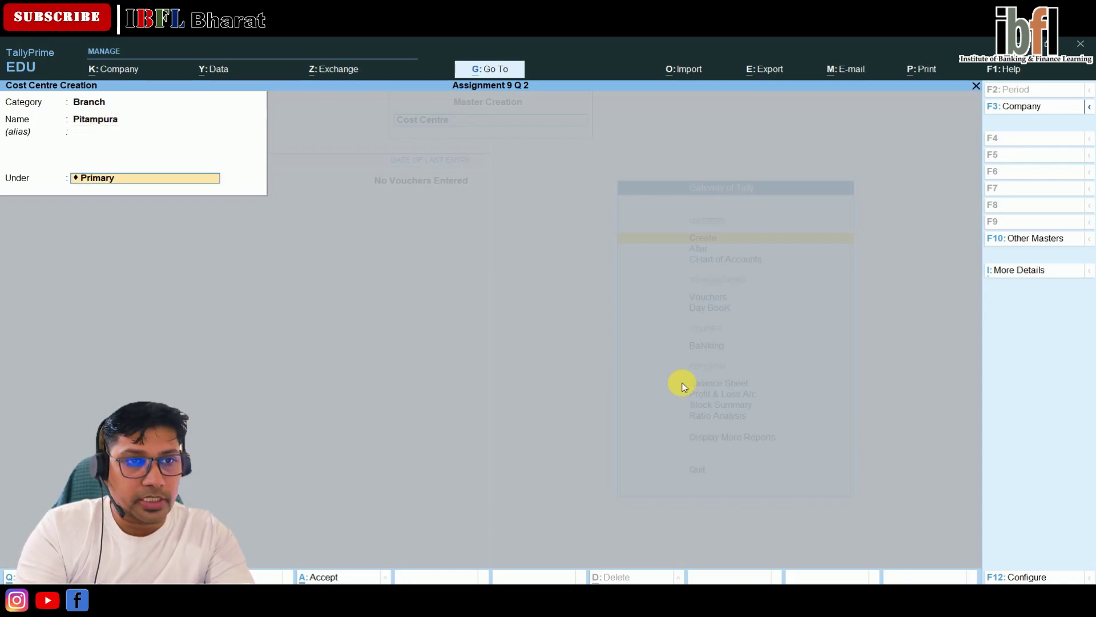
key("Return")
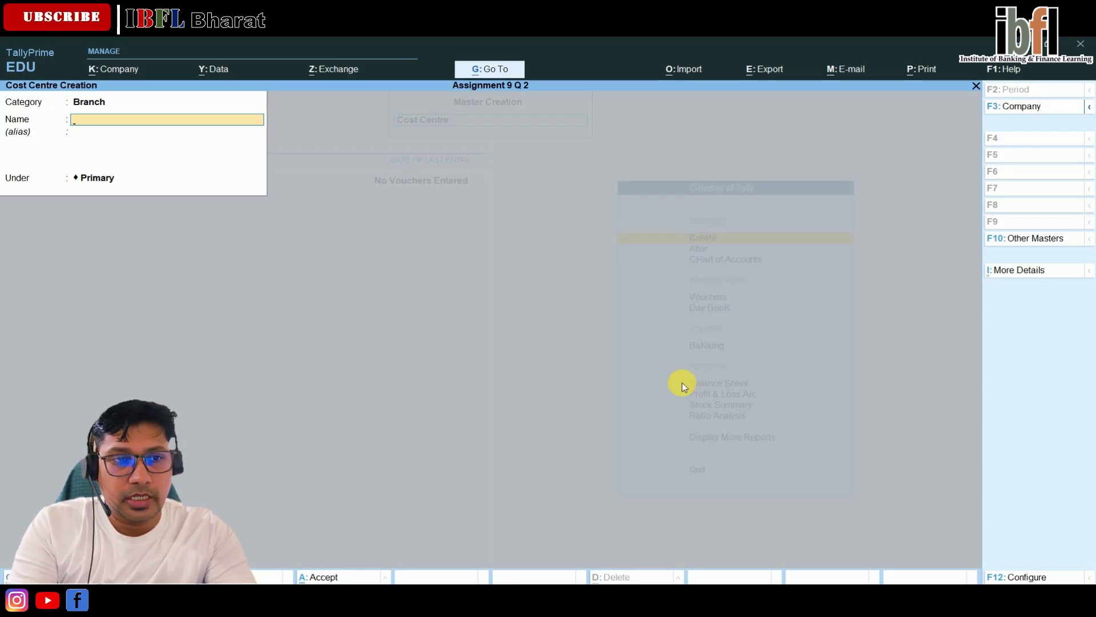
key("Escape")
key("y")
Start a cost centre class named Rent and assign the Rent cost category to it.
key("Down")
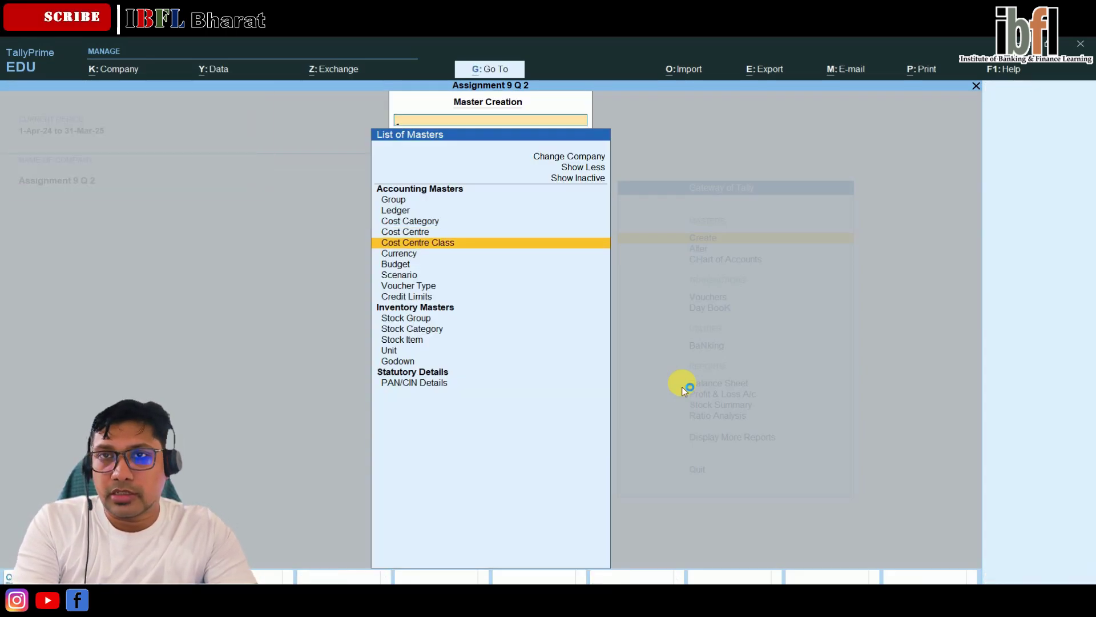
key("Return")
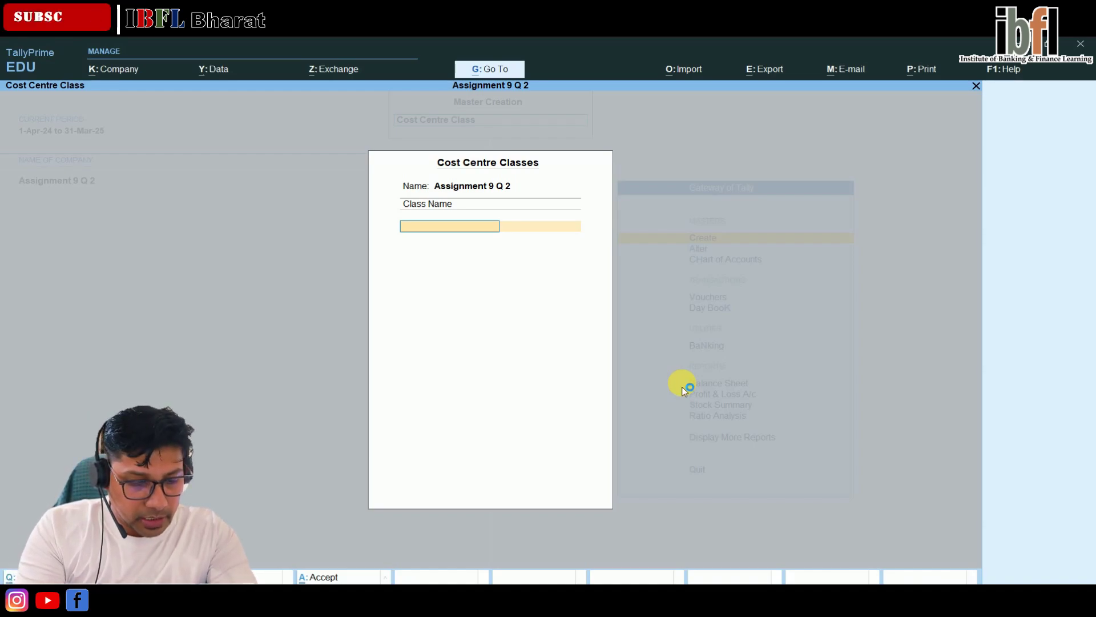
type("Rent")
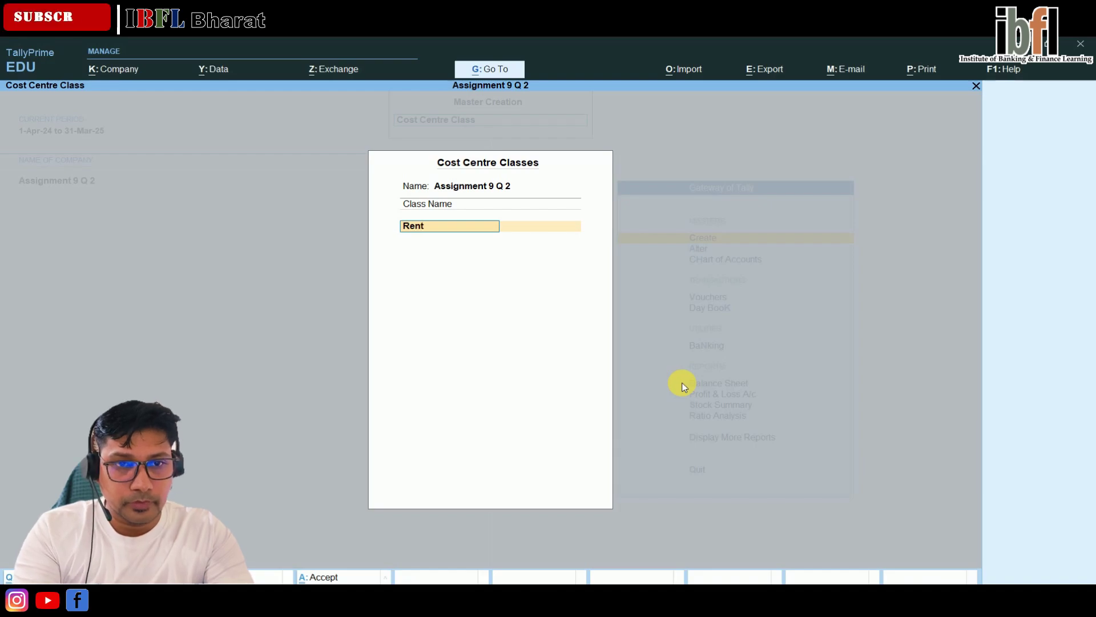
key("Return")
key("Down")
key("Down")
key("Down")
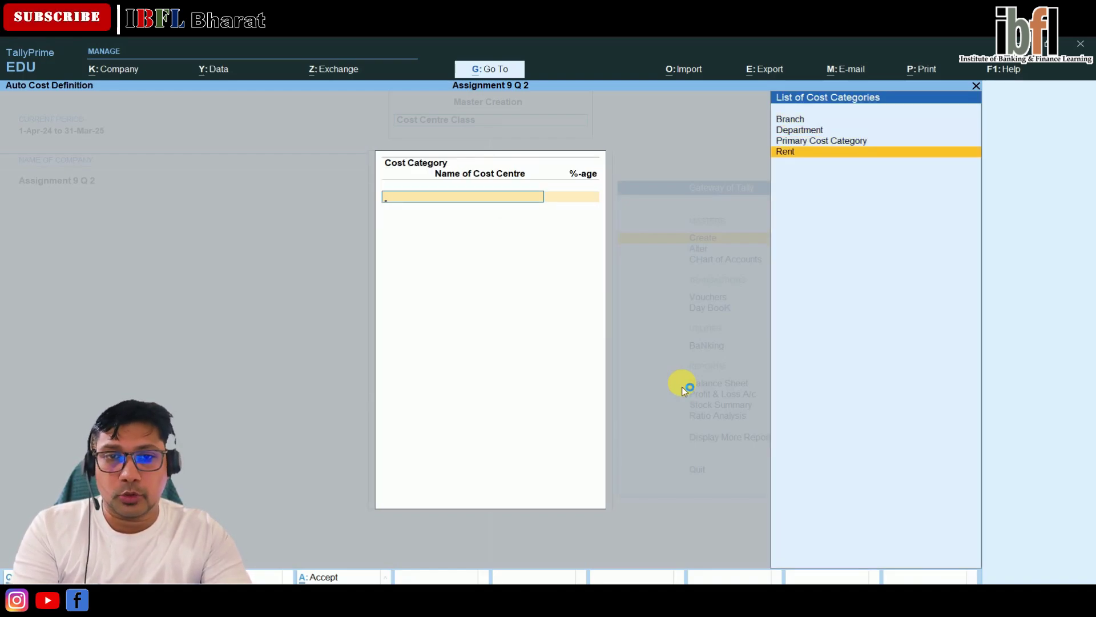
key("Return")
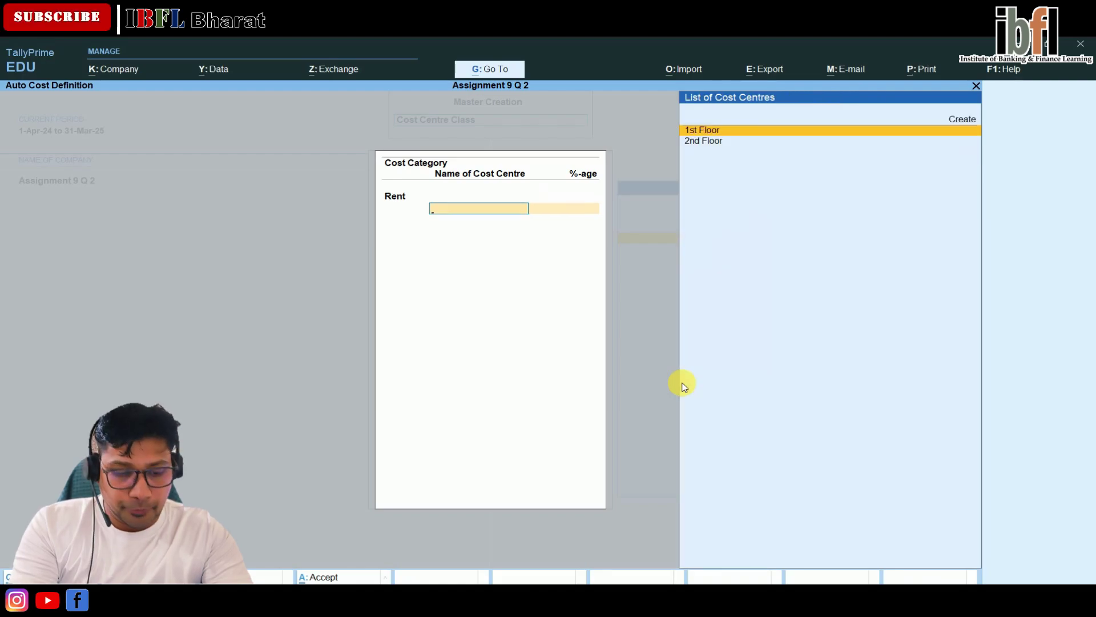
Allocate 60% to 1st Floor and 40% to 2nd Floor in the Rent class.
key("Return")
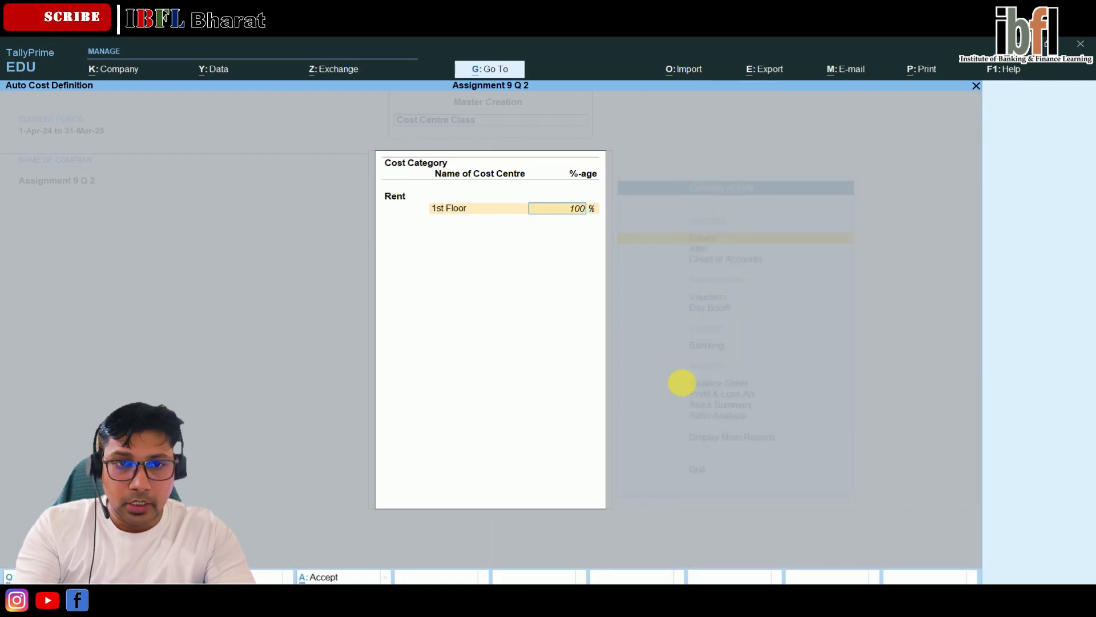
type("60")
key("Return")
key("Return")
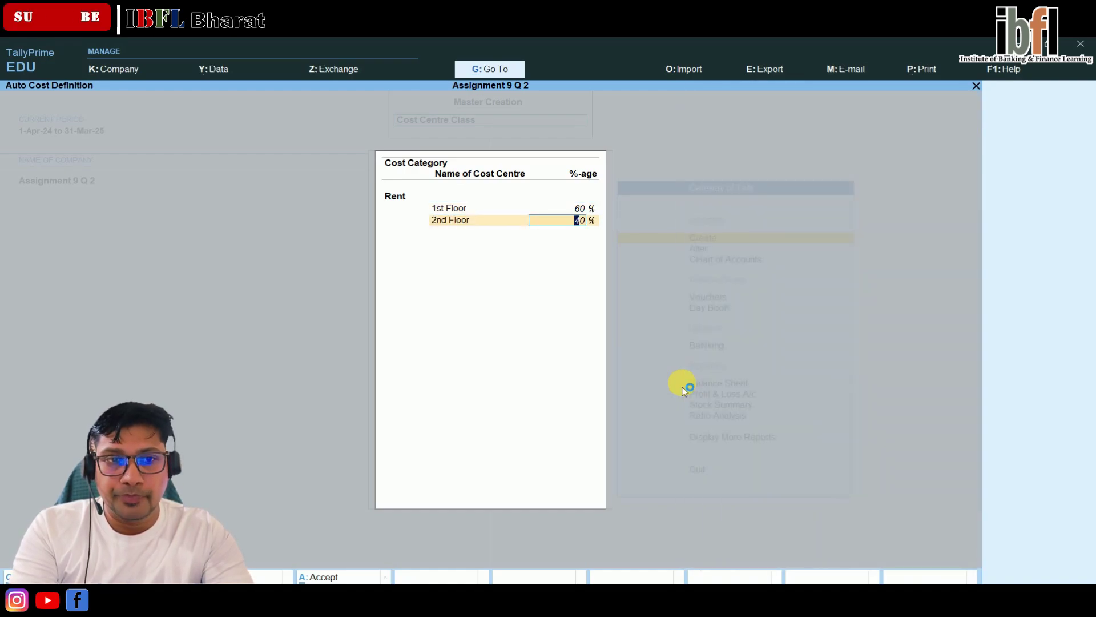
key("Return")
key("Return")
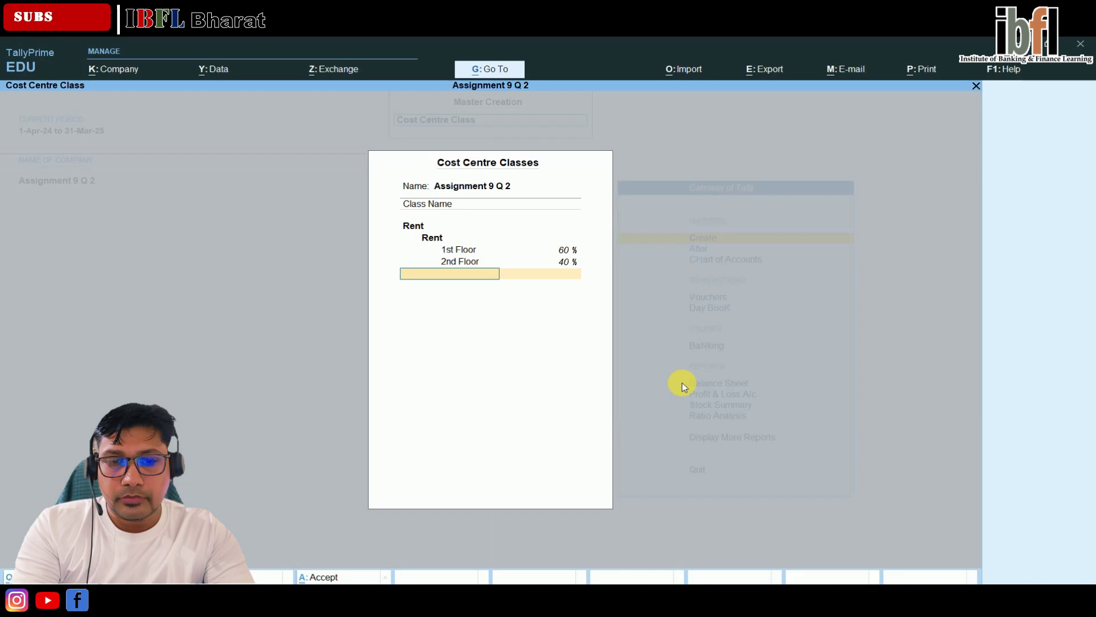
Review the Rent class's cost category, cost centres and percentages, and return to the next empty class row.
key("Up")
key("Up")
key("Up")
key("Up")
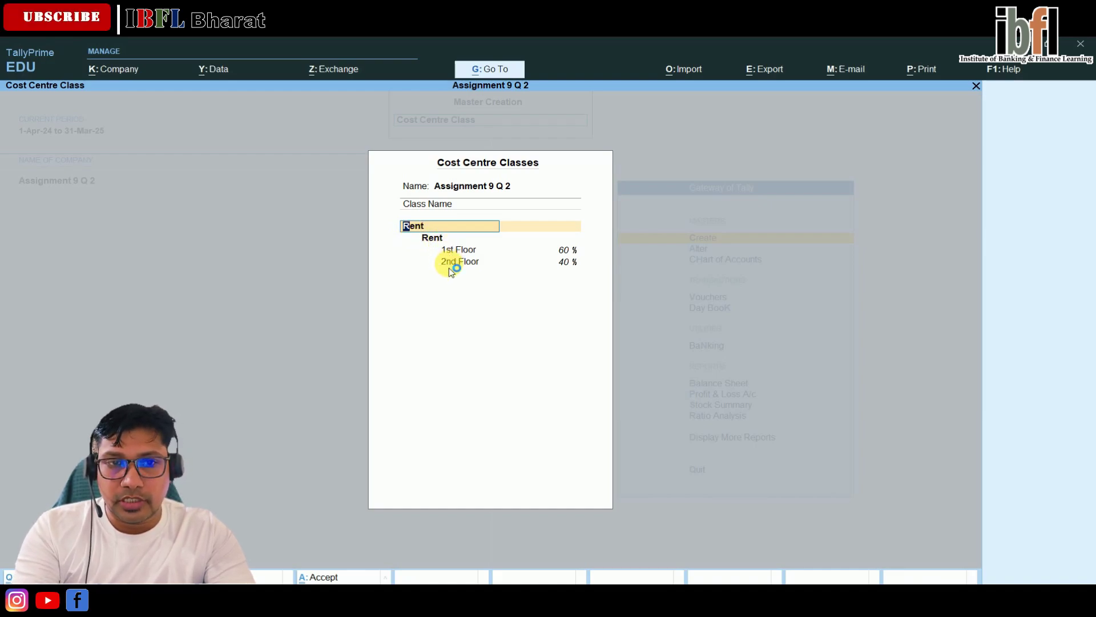
key("Return")
key("BackSpace")
key("Return")
key("Return")
key("Return")
key("Return")
key("Return")
key("Return")
key("Return")
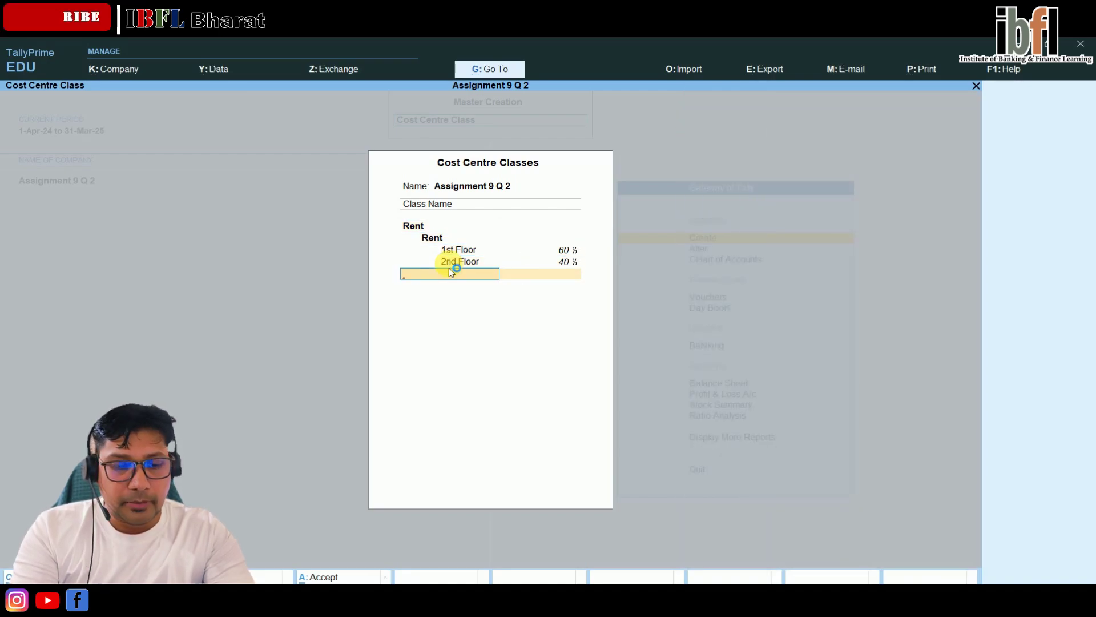
Start a cost centre class named Deptt. and assign the Department cost category to it.
type("Depatt")
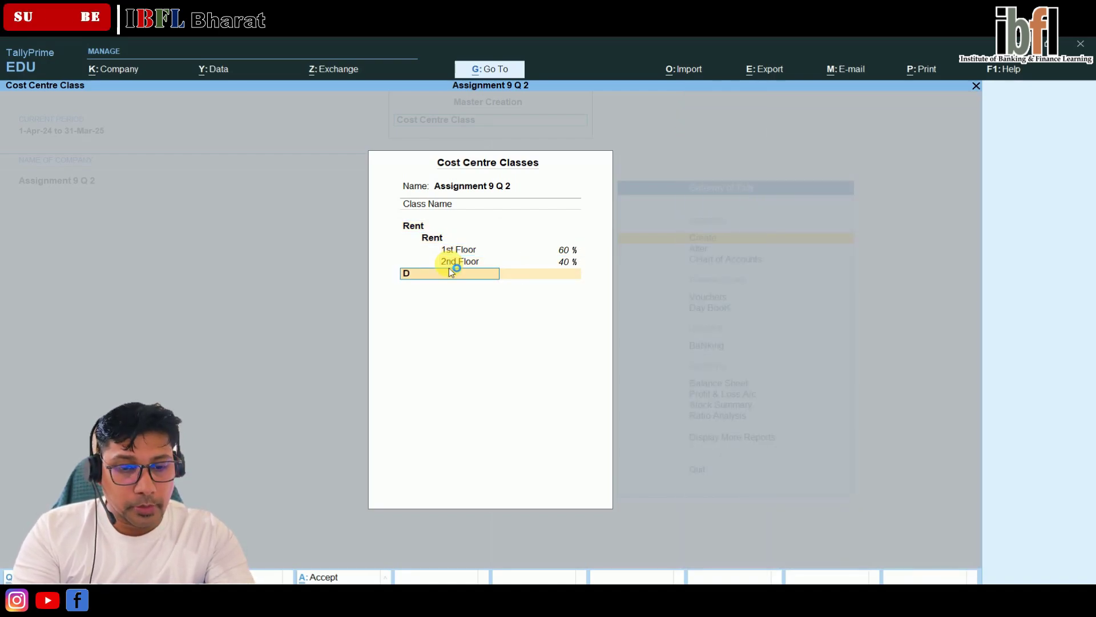
key("BackSpace")
key("BackSpace")
key("BackSpace")
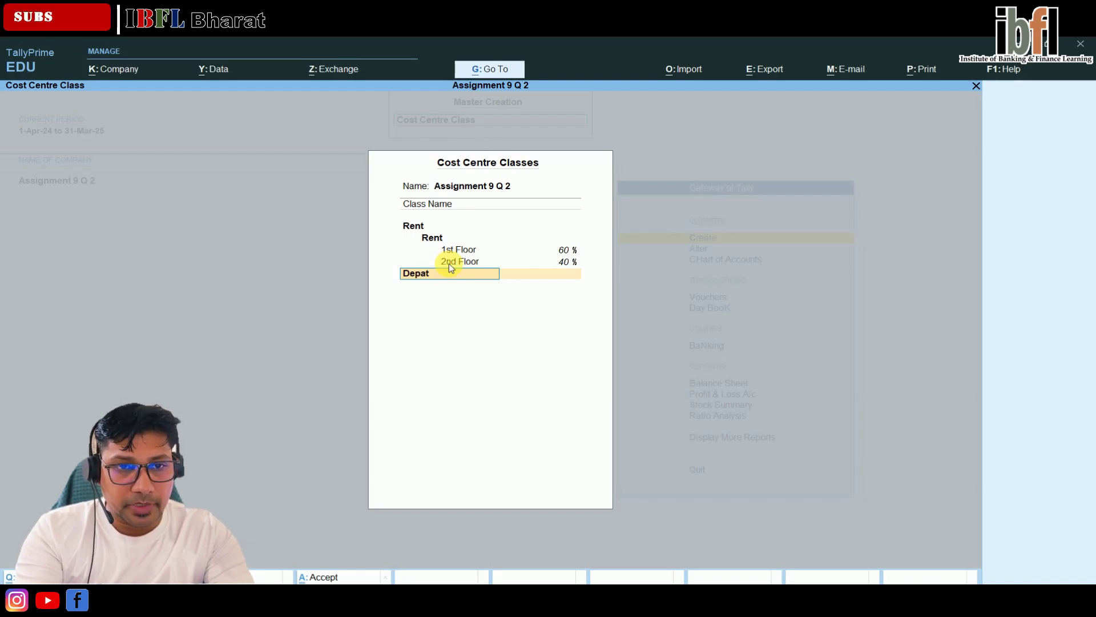
type("tt.")
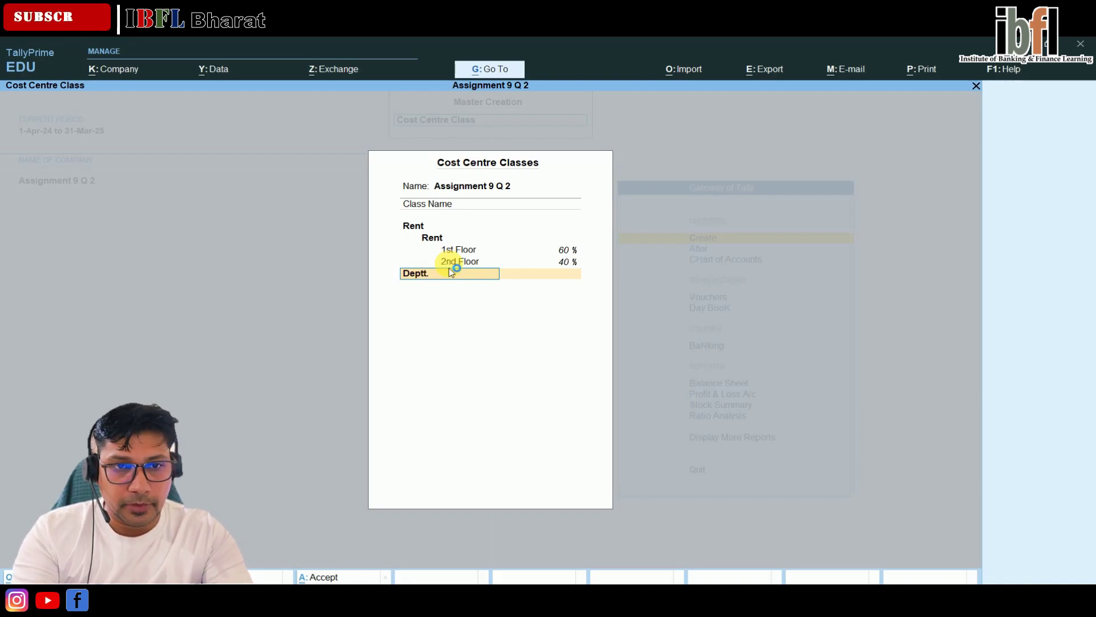
key("Return")
key("Return")
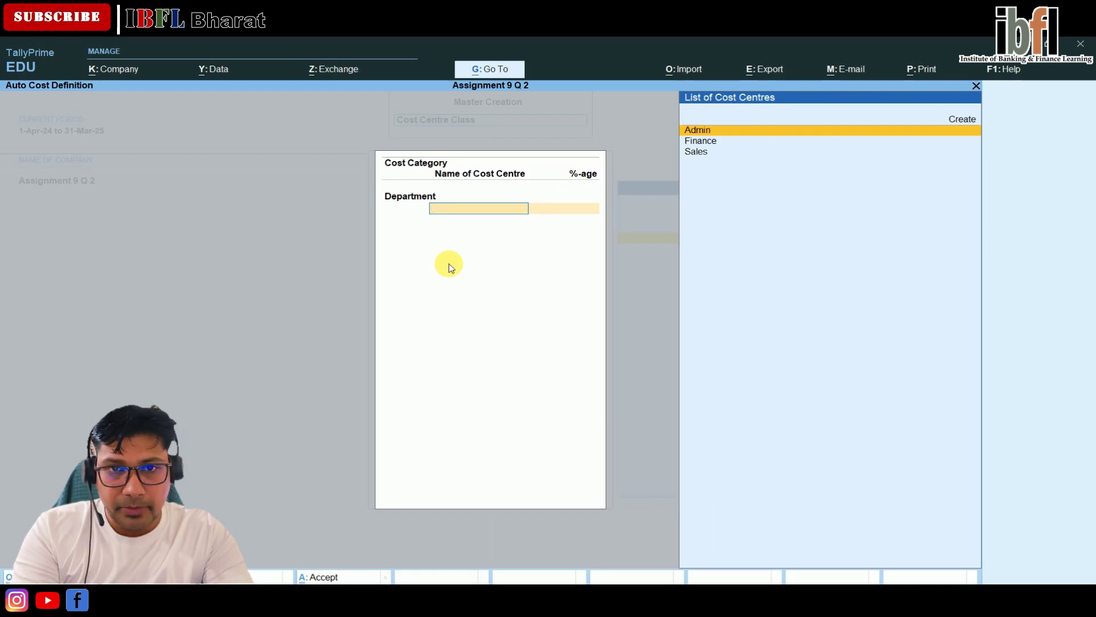
Allocate 30% to Finance, 30% to Admin and 40% to Sales in the Deptt. class.
key("Down")
key("Return")
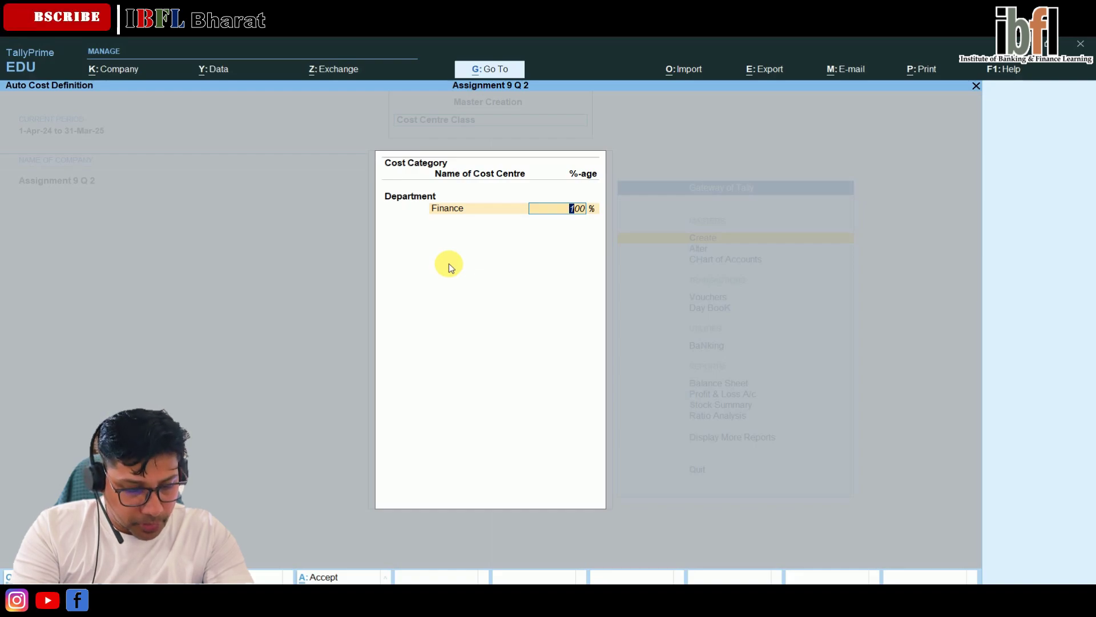
type("30")
key("Return")
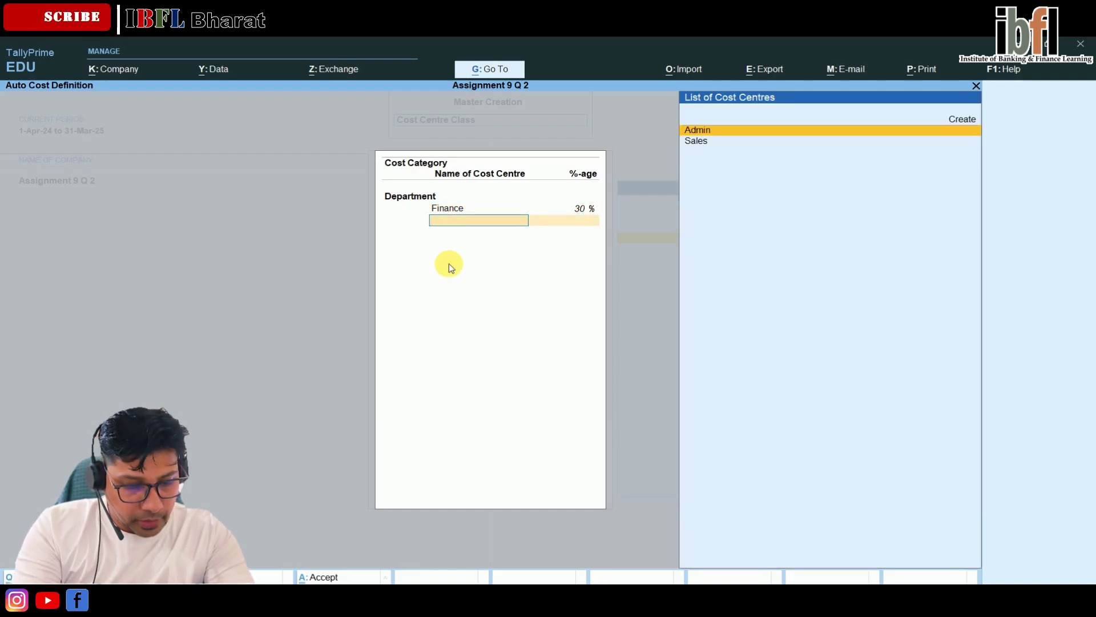
key("Return")
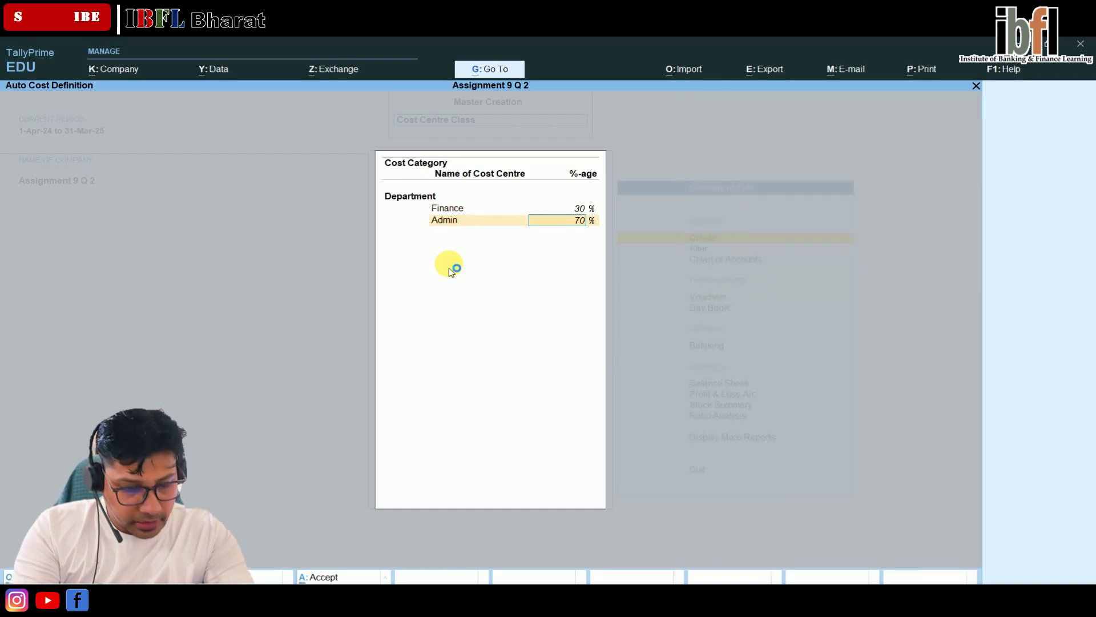
type("30")
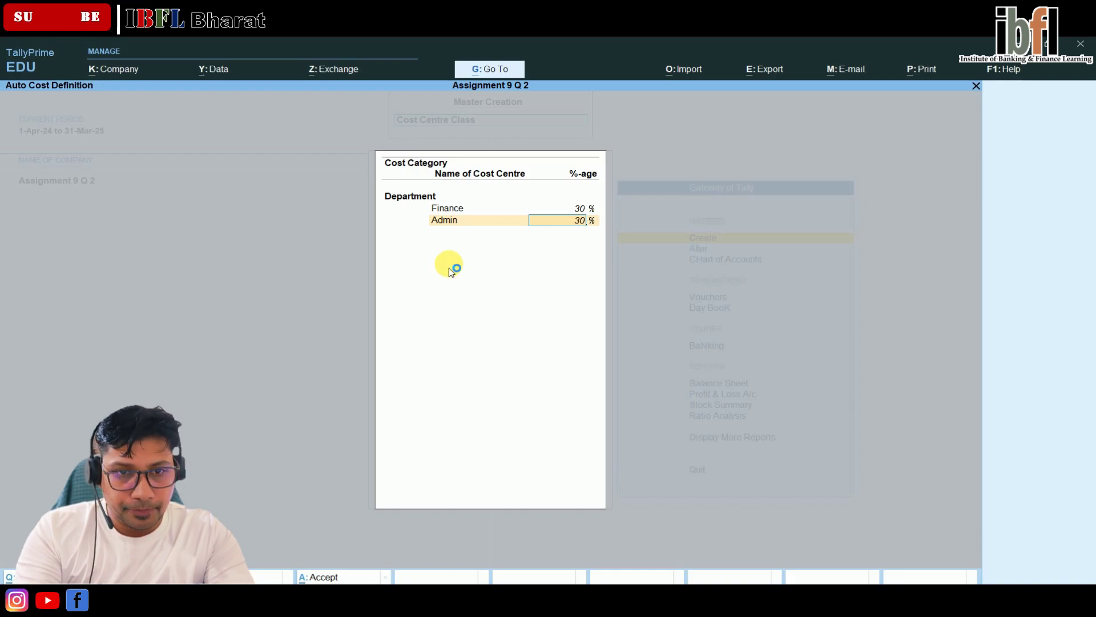
key("Return")
key("Return")
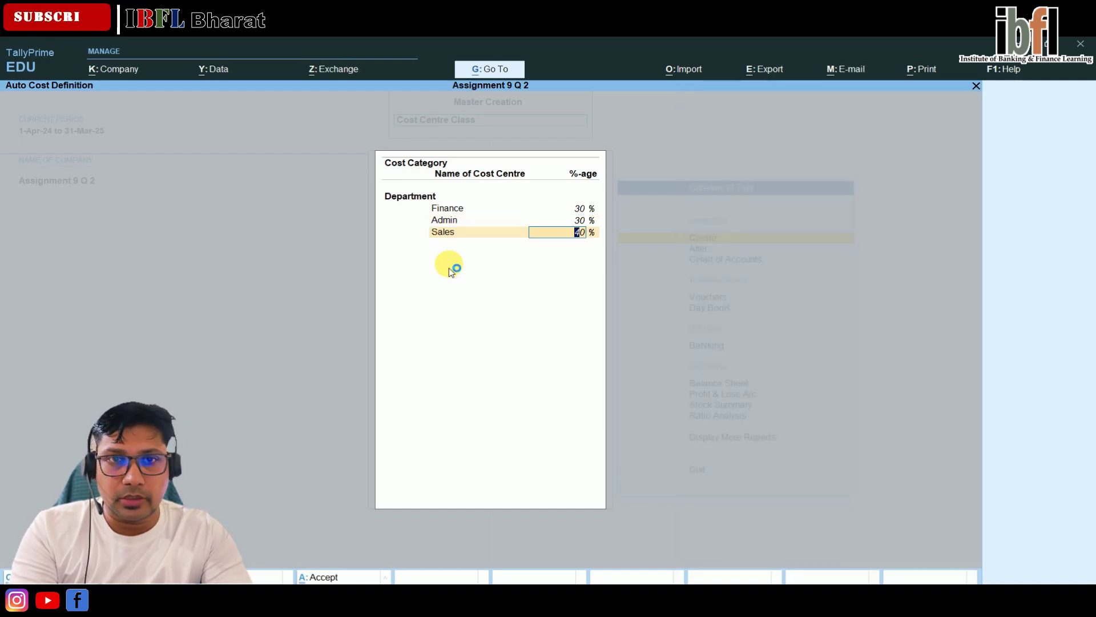
key("Return")
key("Return")
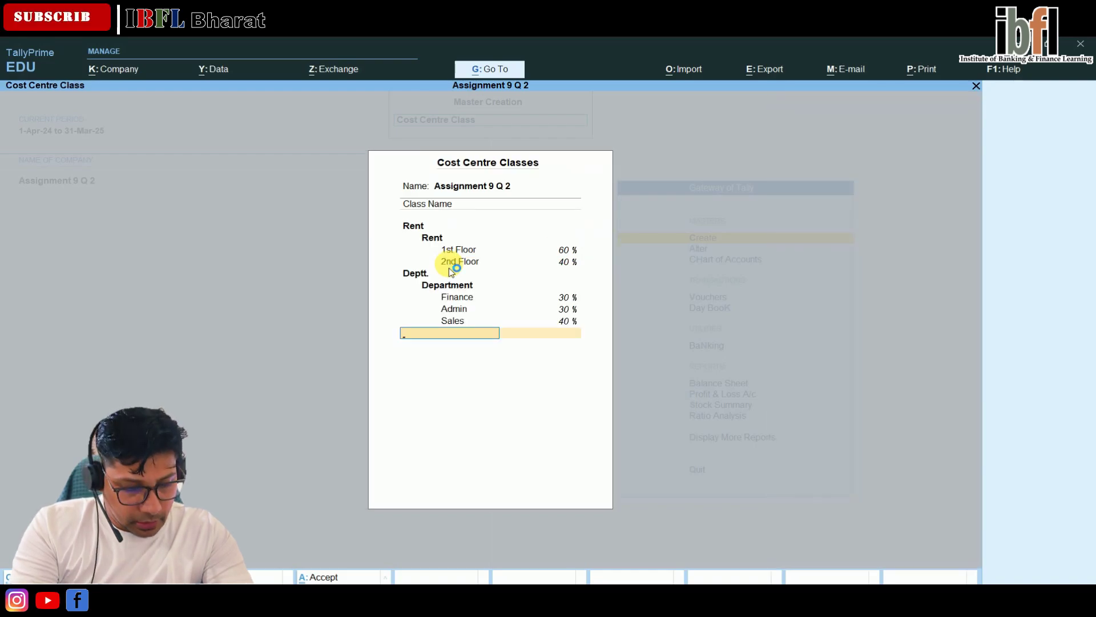
Start a cost centre class named Branch and assign the Branch cost category to it.
type("Branch")
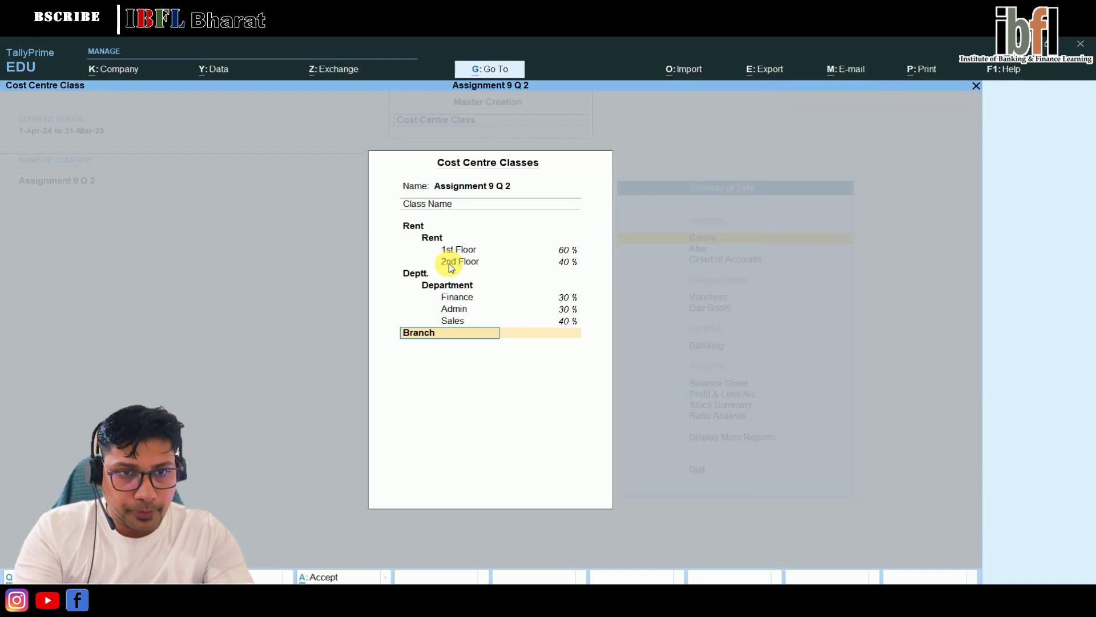
key("Return")
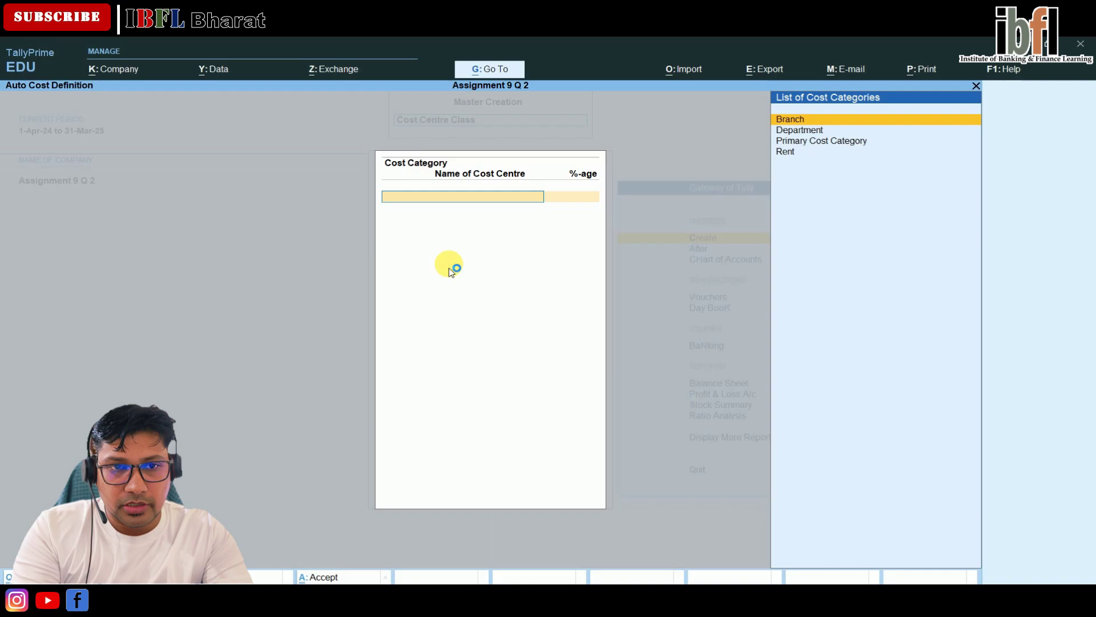
key("Return")
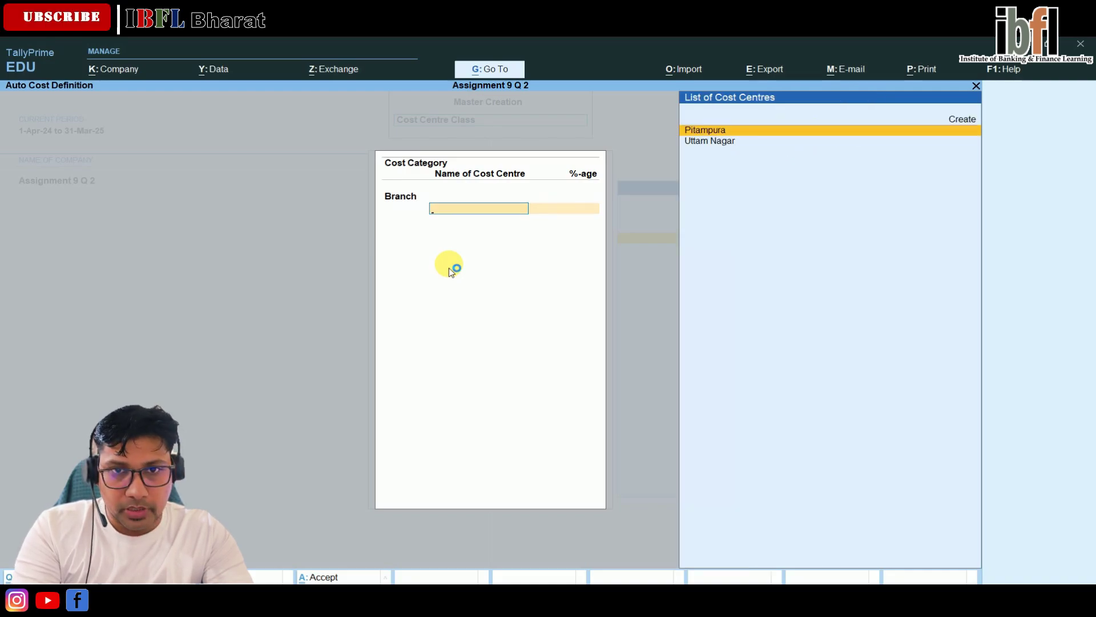
Allocate 50% to Uttam Nagar and 50% to Pitampura in the Branch class, save the classes and return to the Gateway of Tally.
key("Down")
key("Return")
type("50")
key("Return")
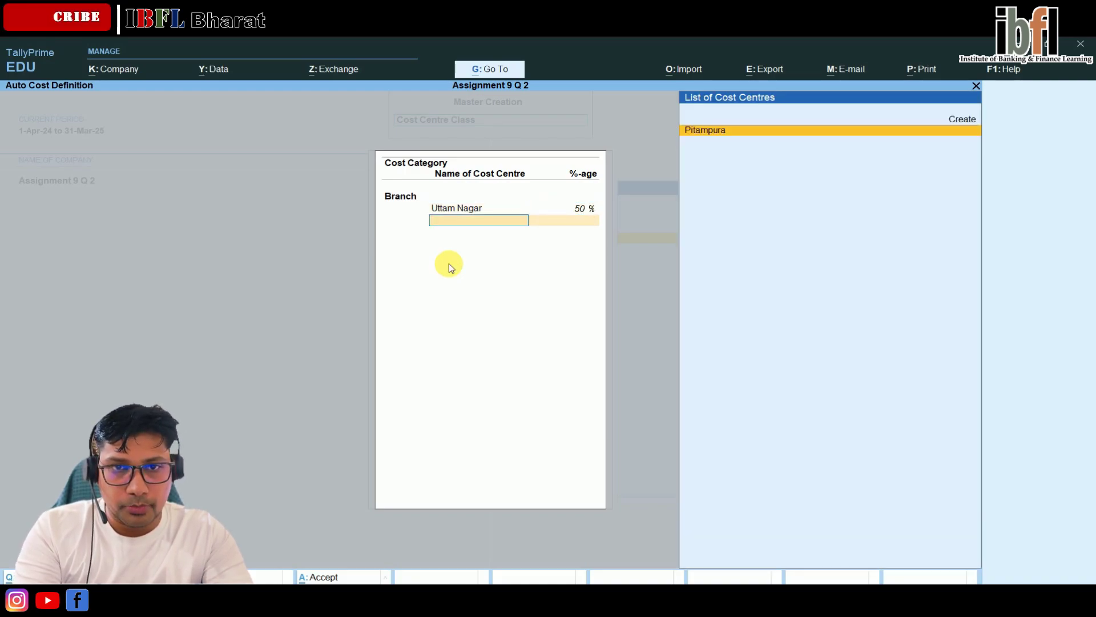
key("Return")
key("Return")
key("Return")
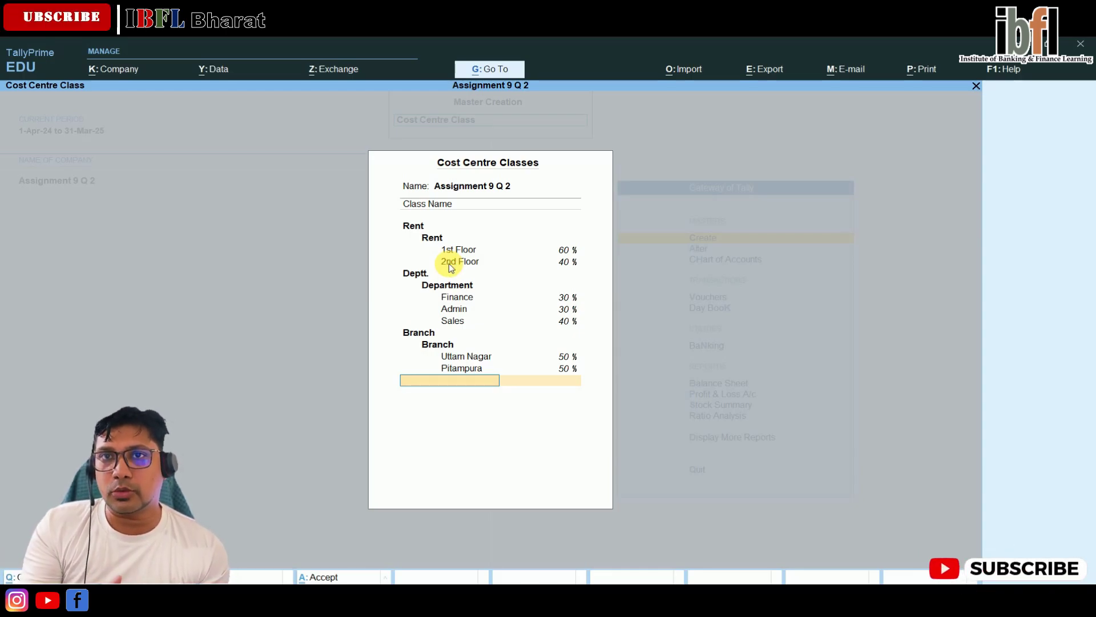
key("ctrl+a")
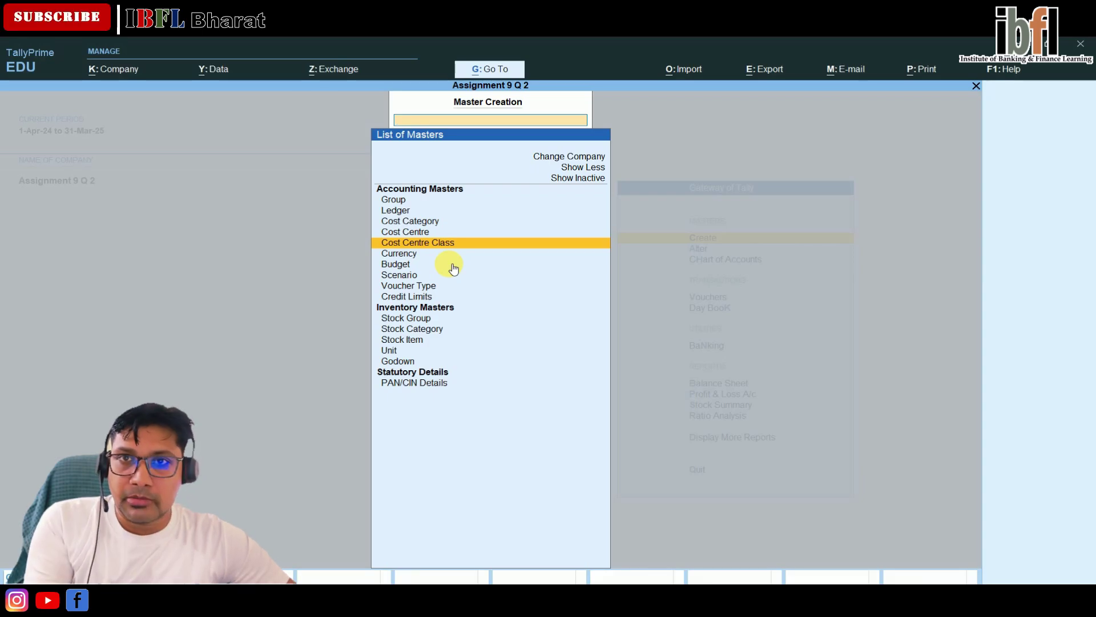
key("Escape")
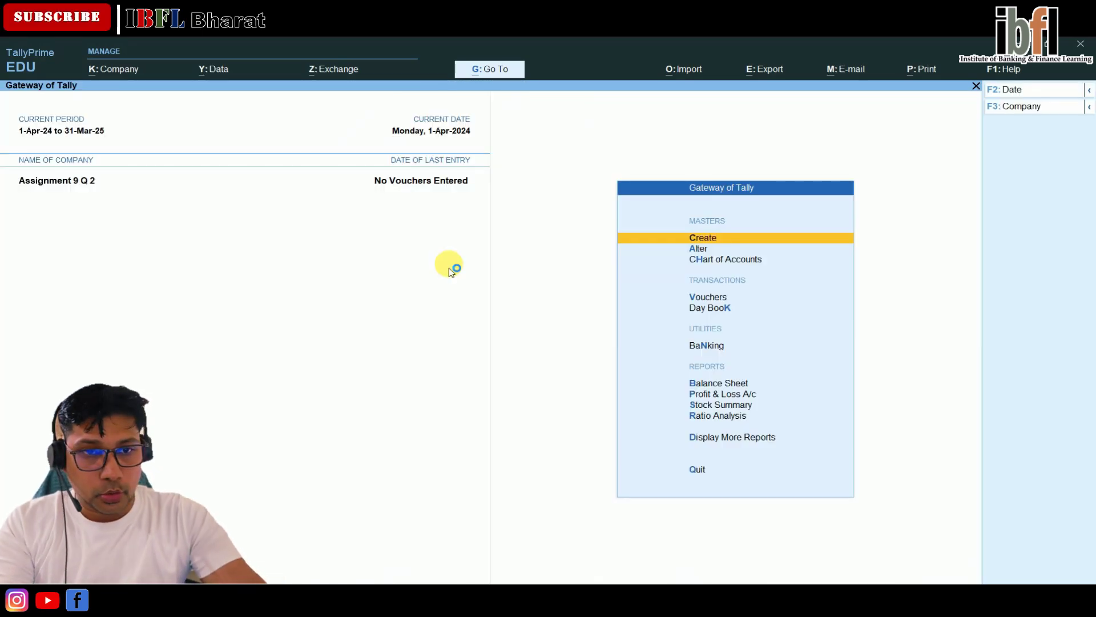
Open a payment voucher and start creating a ledger named Rent from its debit line.
key("Down")
key("Down")
key("Down")
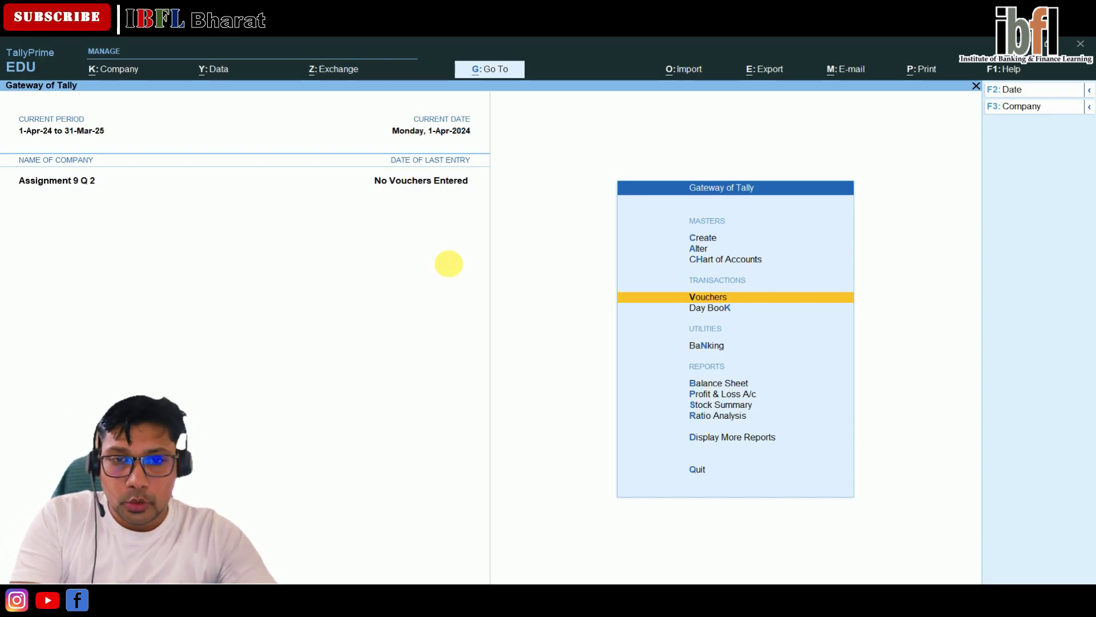
key("Return")
key("Return")
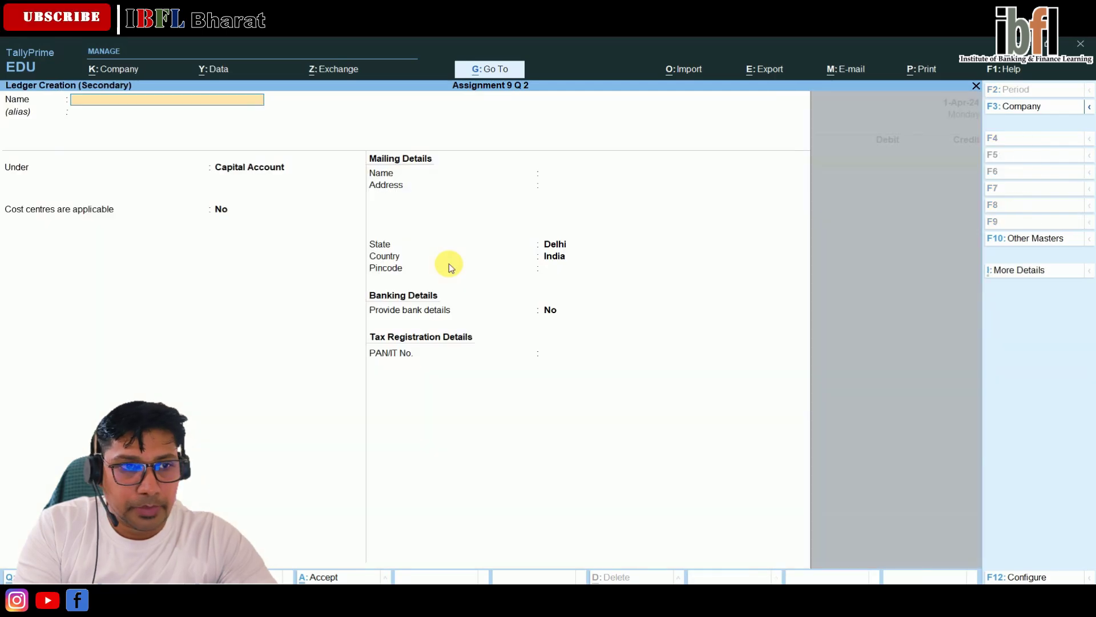
type("Rent")
key("Return")
key("Return")
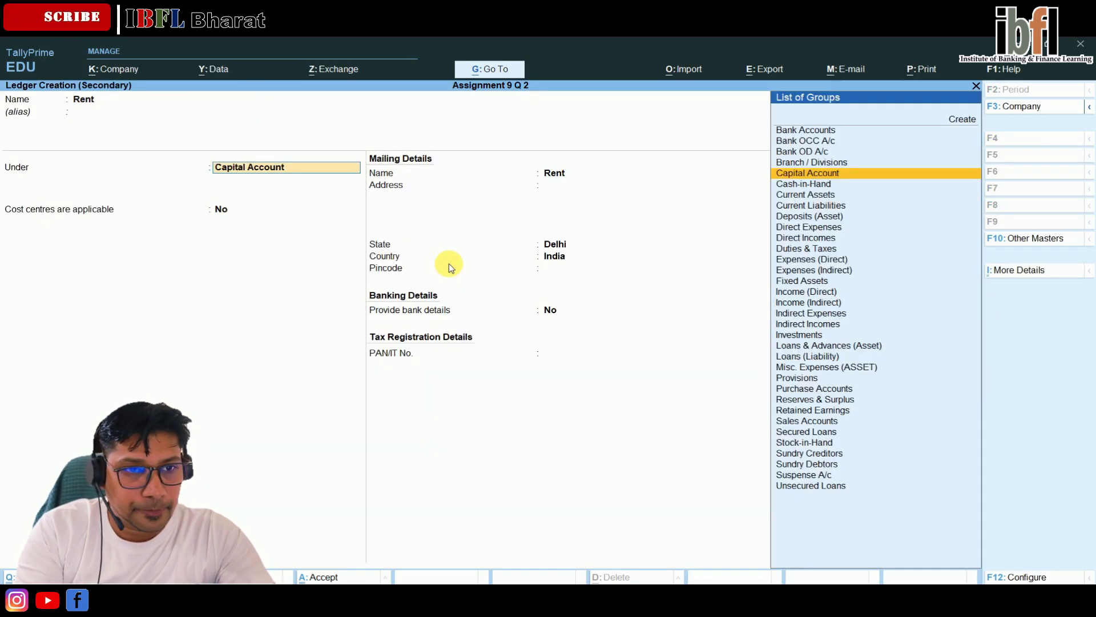
Place the Rent ledger under Indirect Expenses with cost centres applicable, and save it.
type("in")
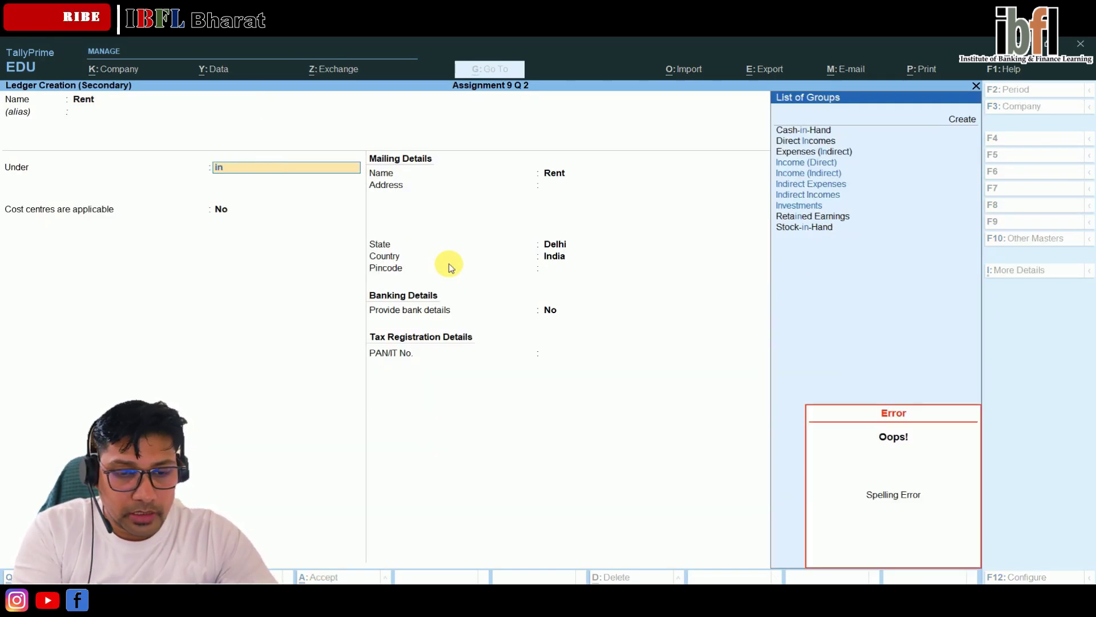
key("Escape")
key("Down")
key("Down")
key("Return")
key("Return")
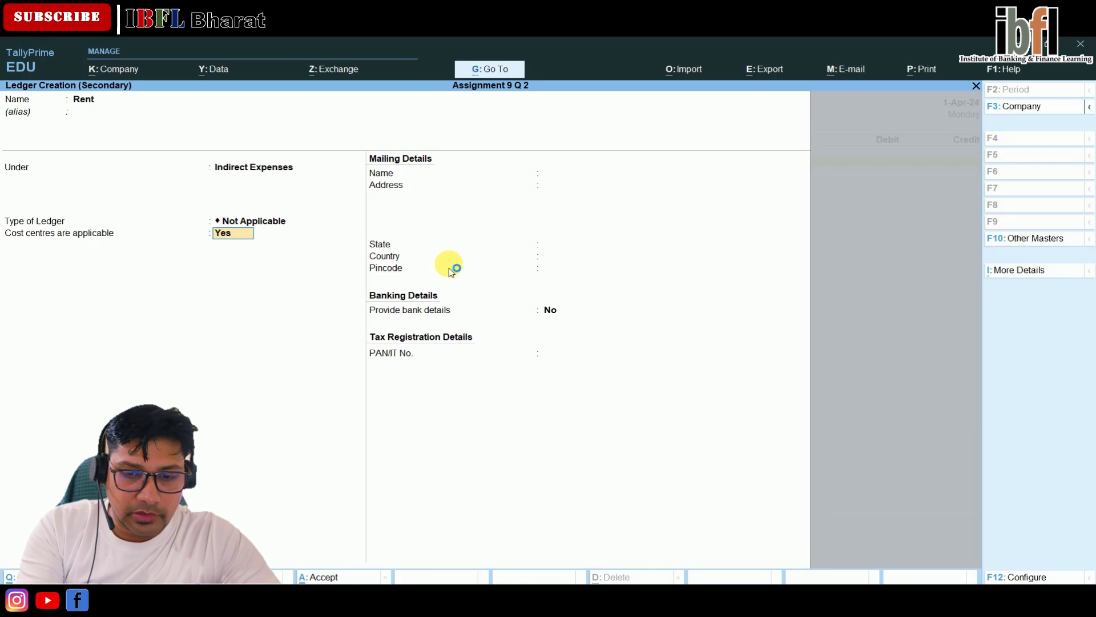
key("Return")
key("Return")
key("Return")
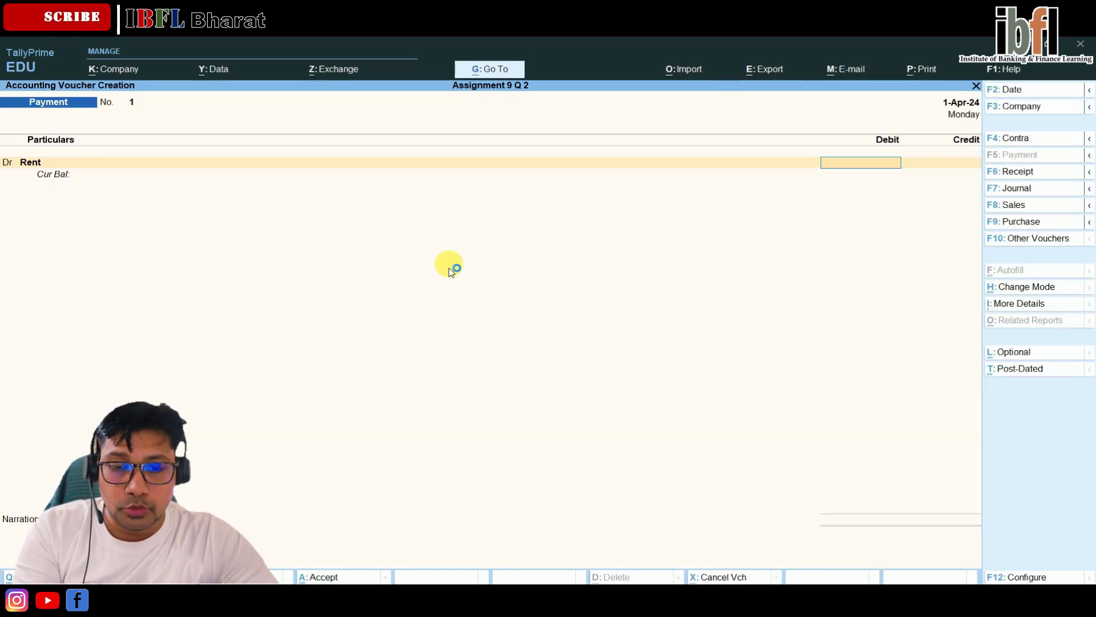
Enable Select Cost Centre/Class in the voucher configuration, keep the other options as they are, and accept it.
key("F12")
key("Return")
key("Return")
key("Return")
key("Return")
key("Return")
key("Return")
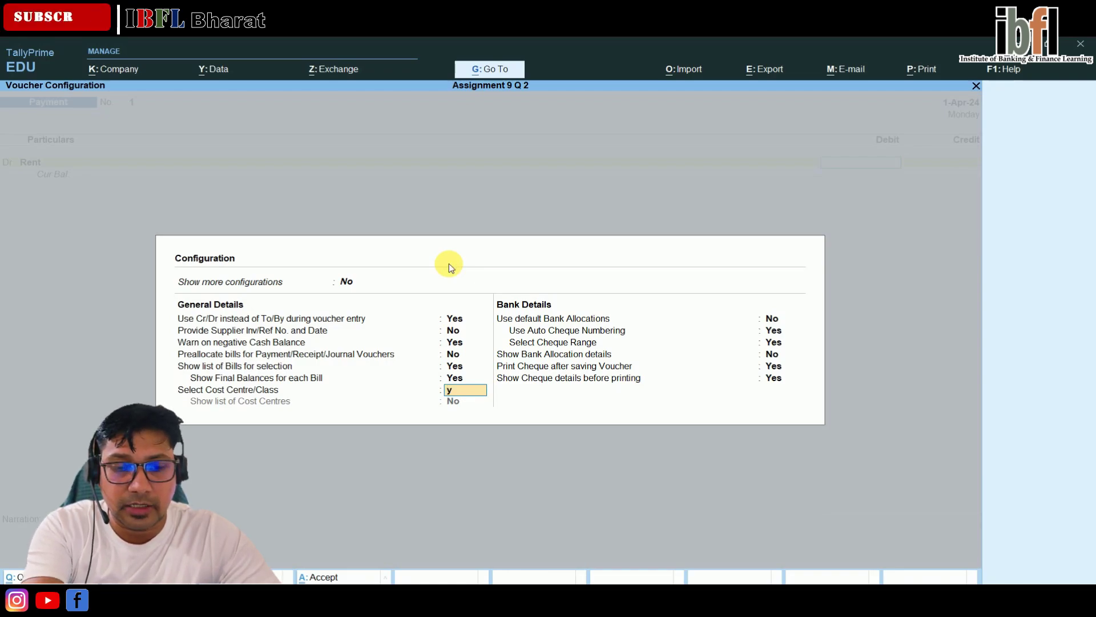
key("y")
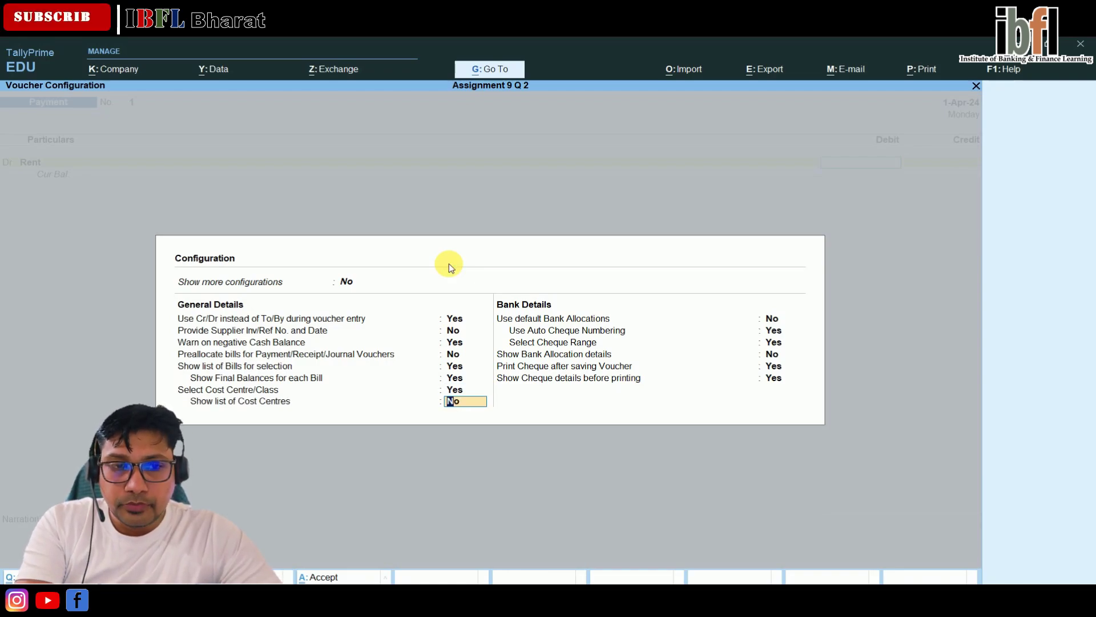
key("Return")
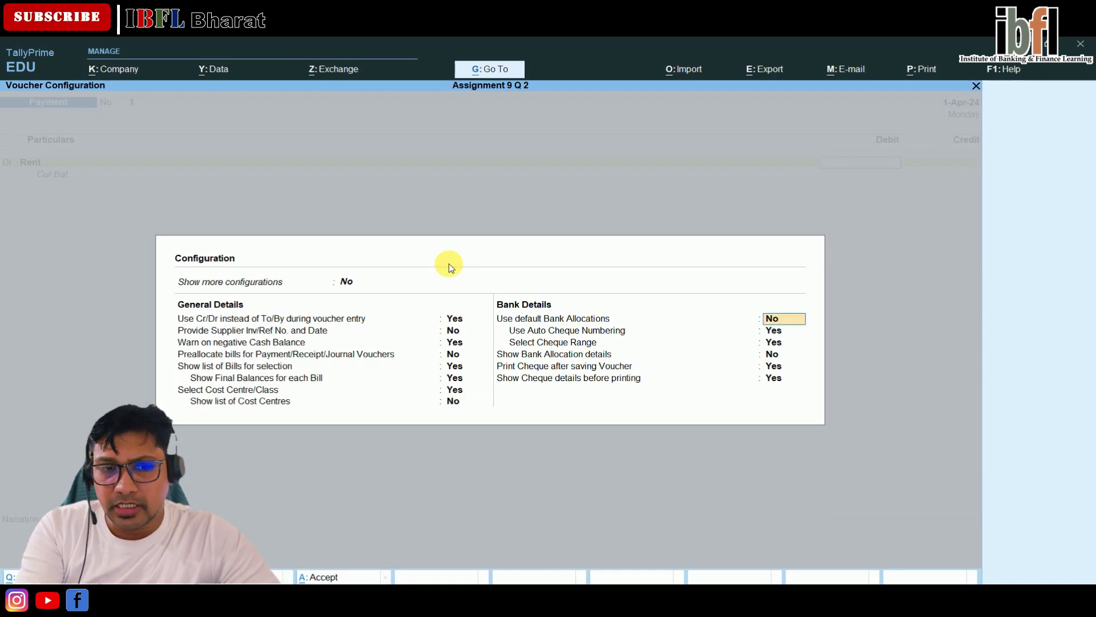
key("Return")
key("Return")
key("Return")
key("Return")
key("Return")
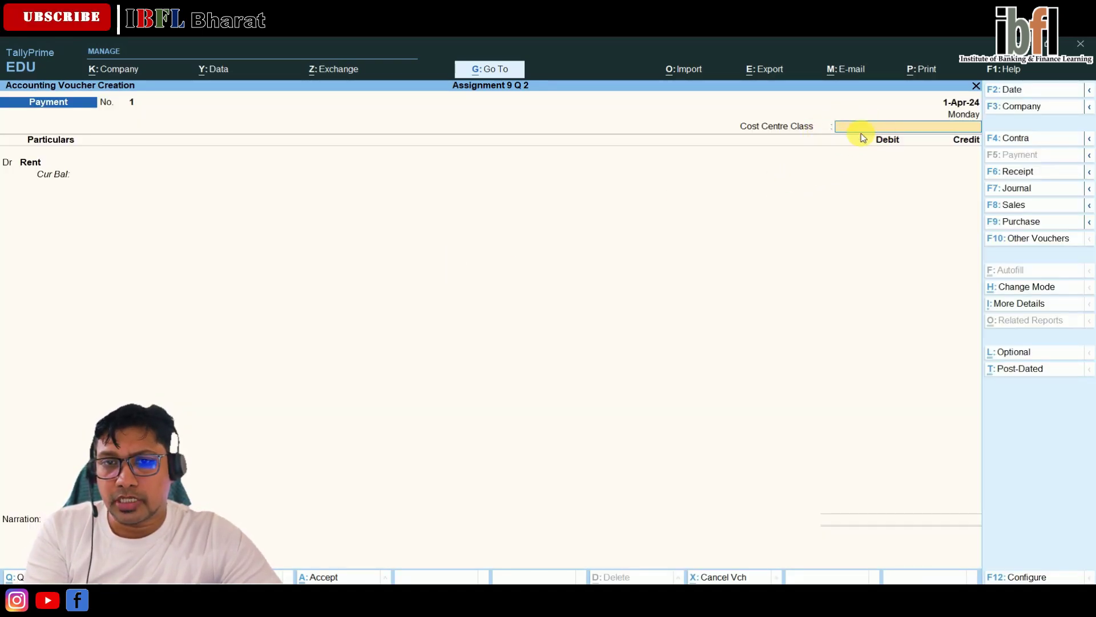
Look through the available cost centre classes and assign the Rent class to the payment voucher.
key("Return")
key("Down")
key("Down")
key("Down")
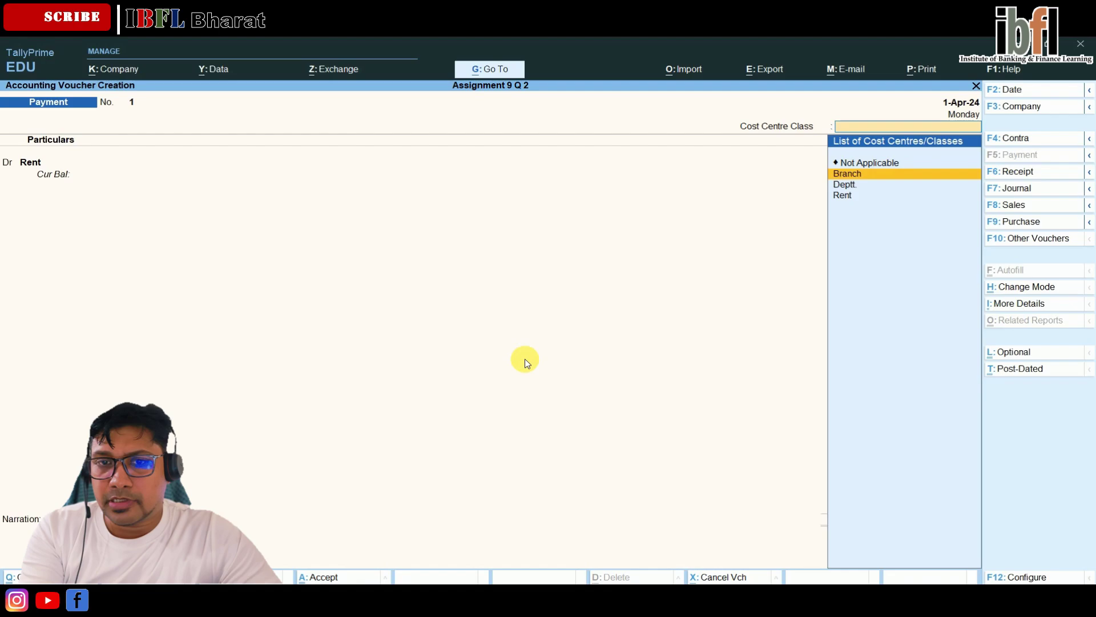
key("Up")
key("Up")
key("Down")
key("Down")
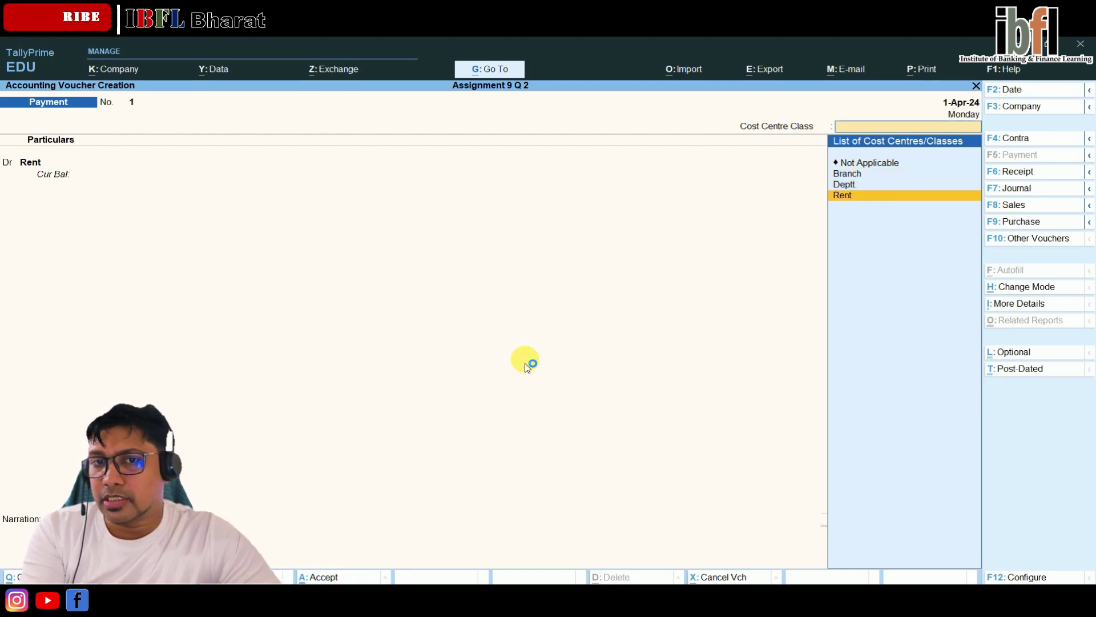
key("Up")
key("Up")
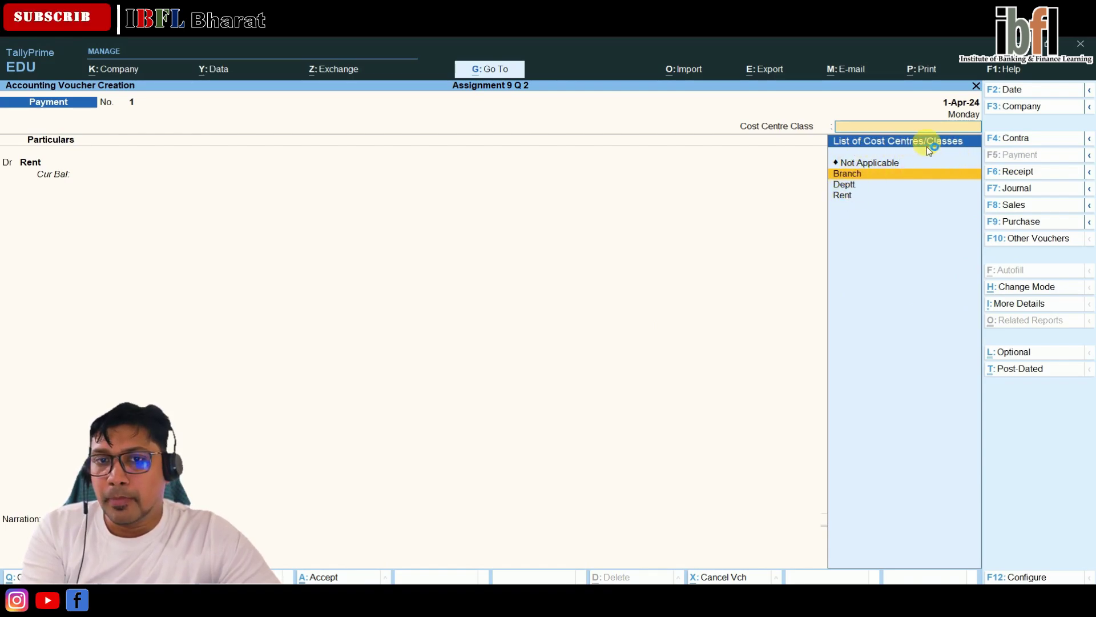
key("Down")
key("Down")
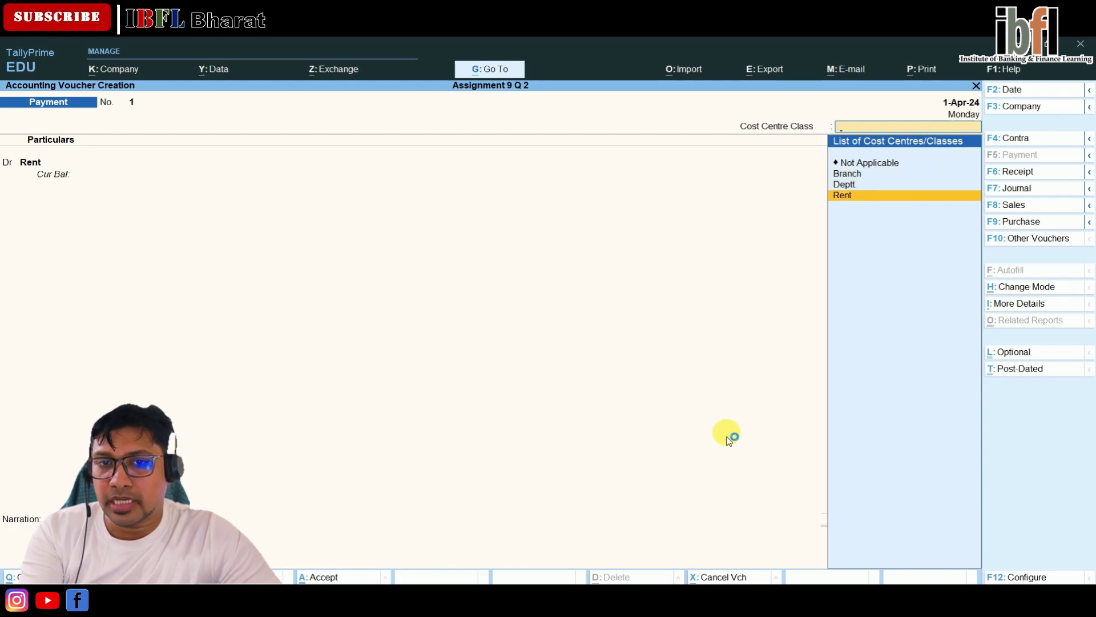
key("Return")
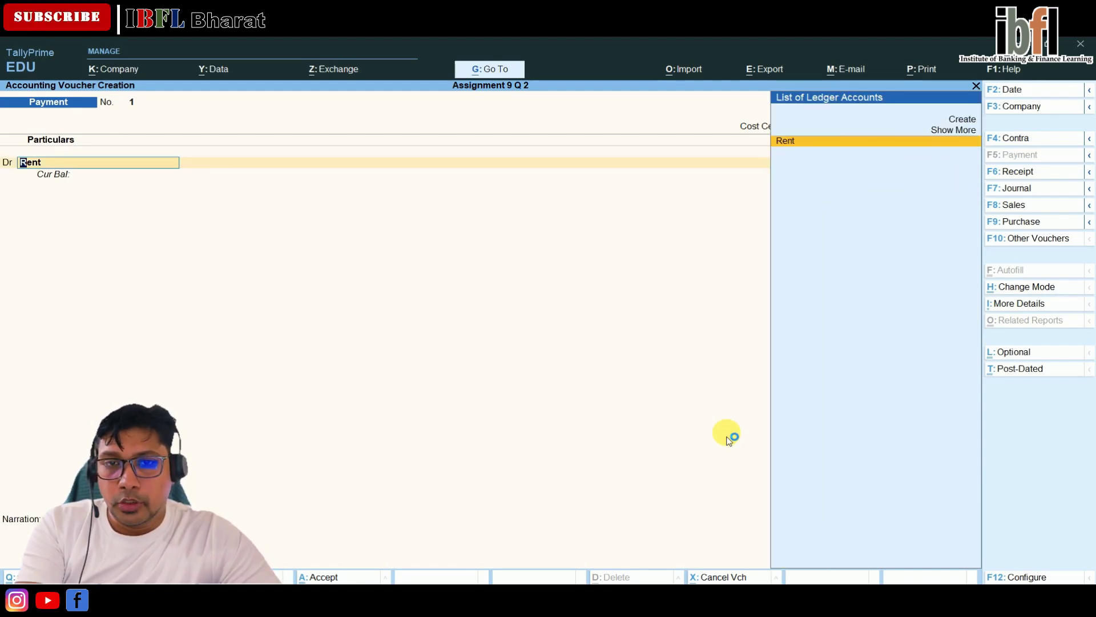
Debit the Rent ledger with 25,000 and proceed to the ledger selection for the credit line.
key("Return")
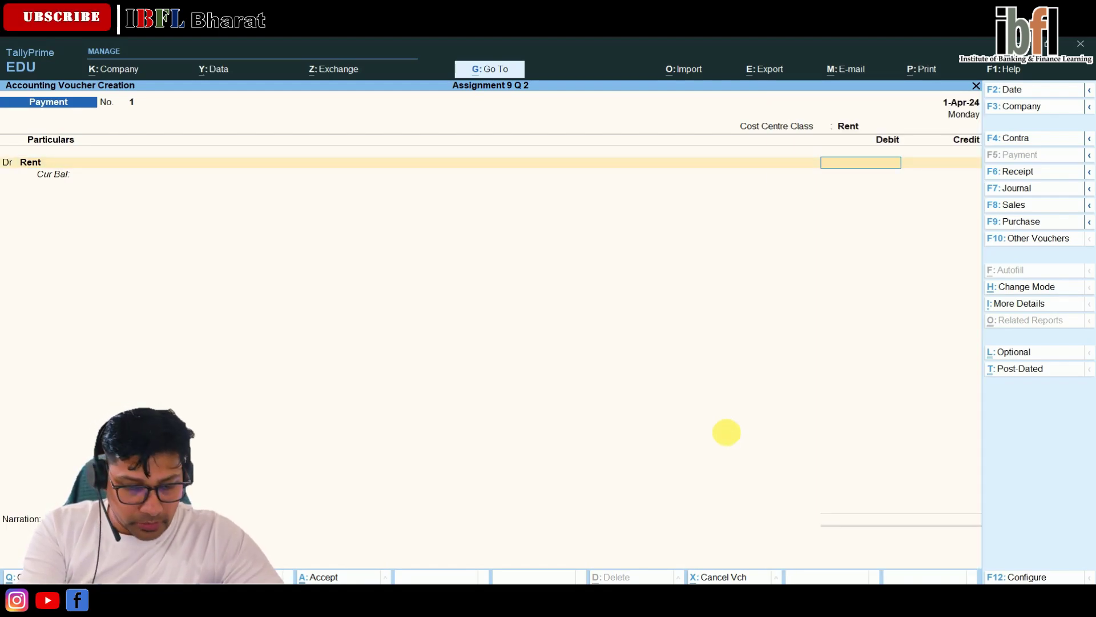
type("25,000")
key("Return")
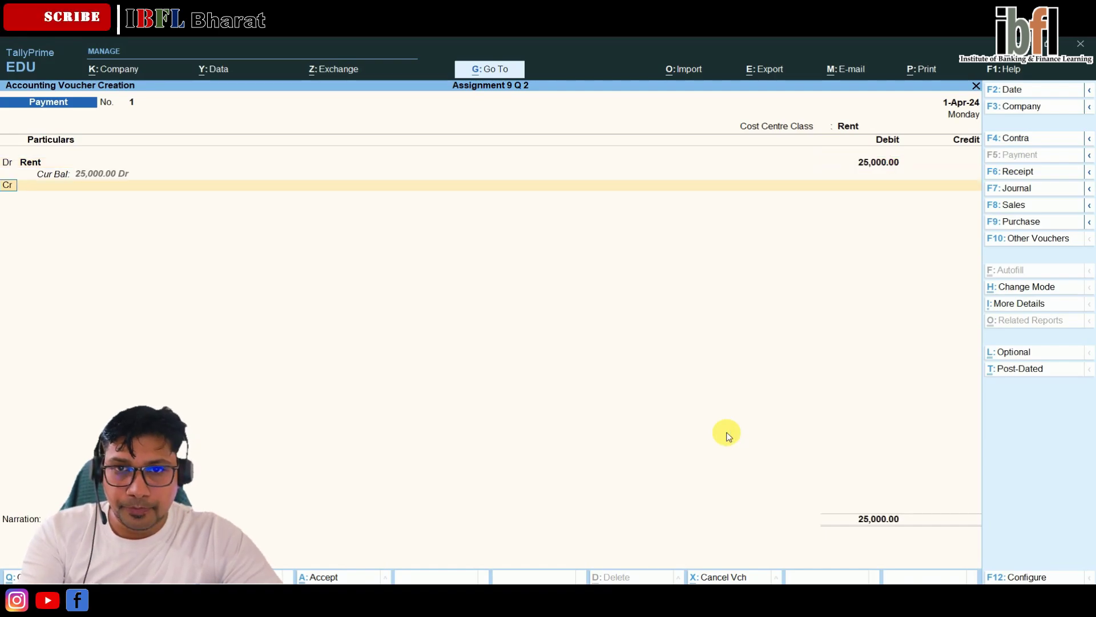
key("Return")
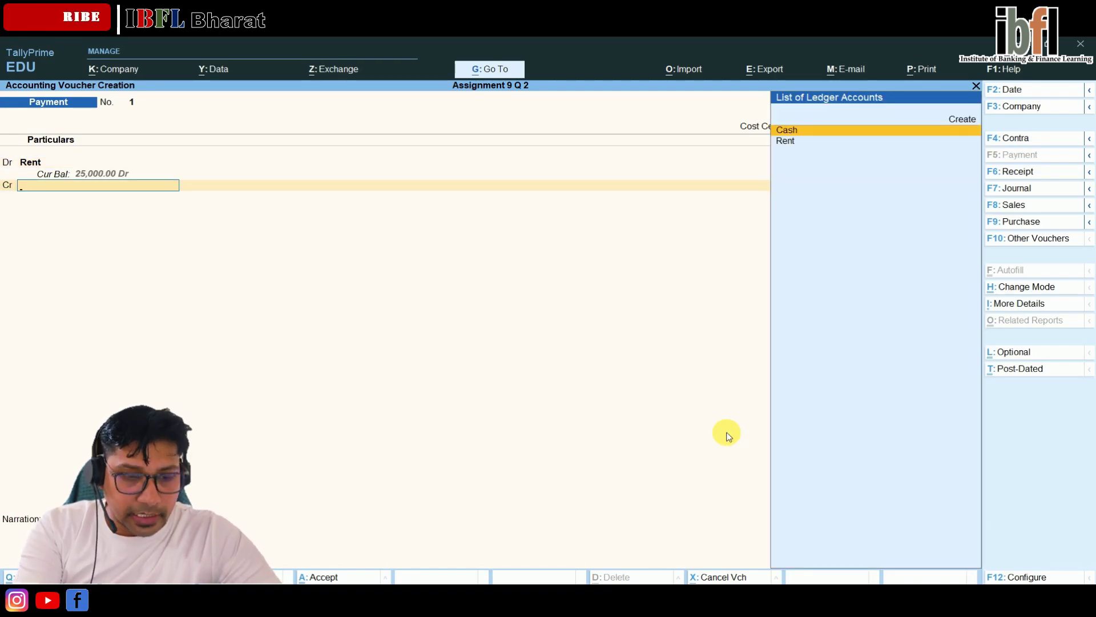
Credit Cash with 25,000, leave the narration empty and save the rent payment voucher.
key("Return")
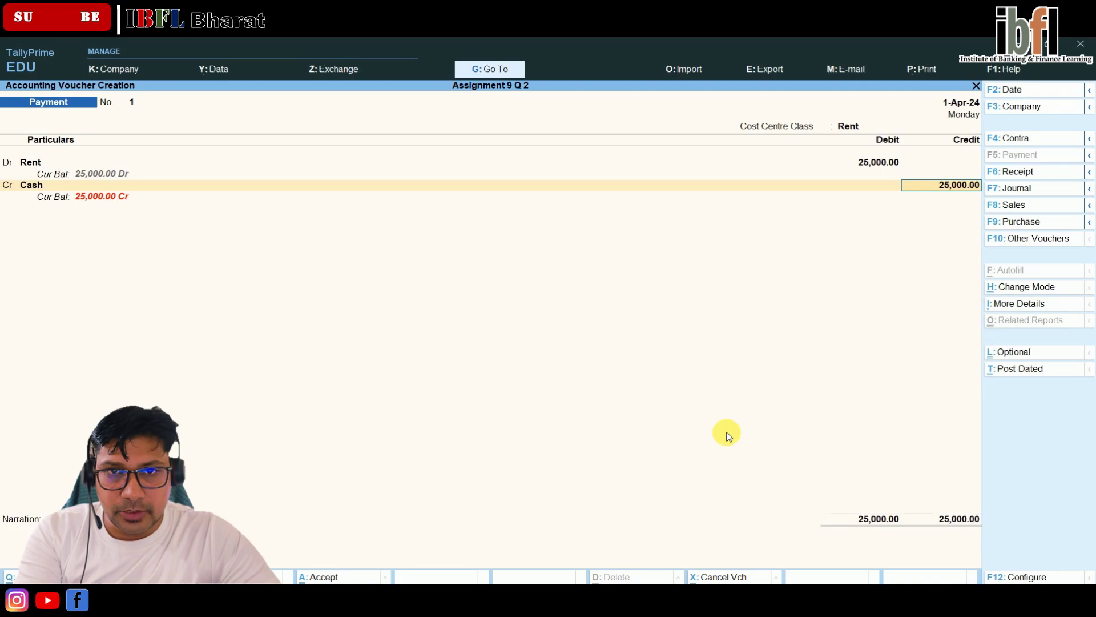
key("Return")
key("Return")
key("Return")
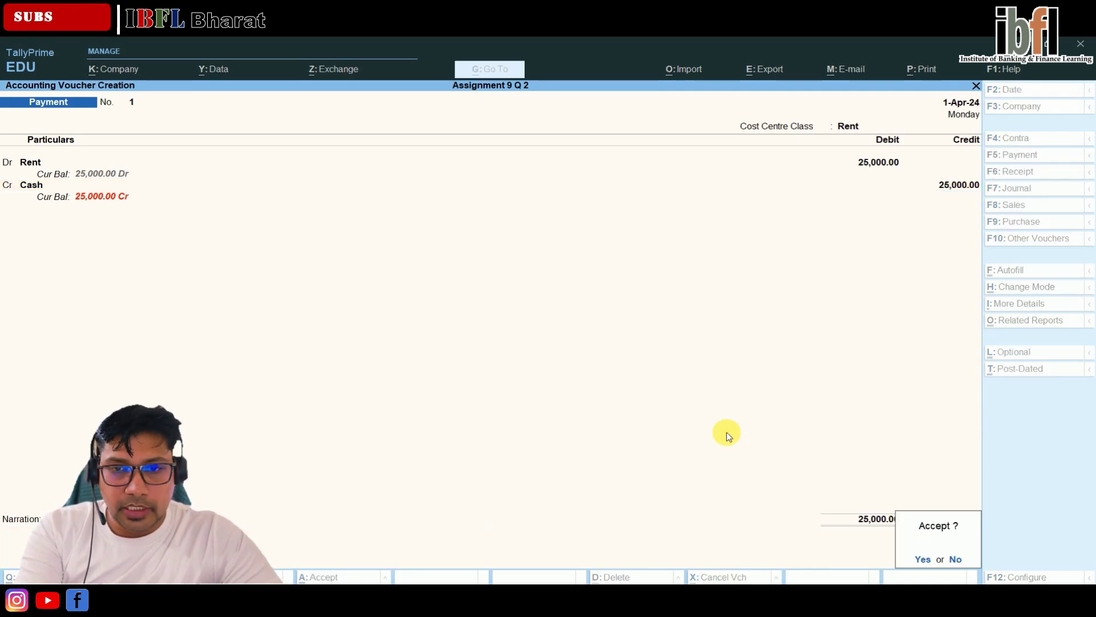
key("Return")
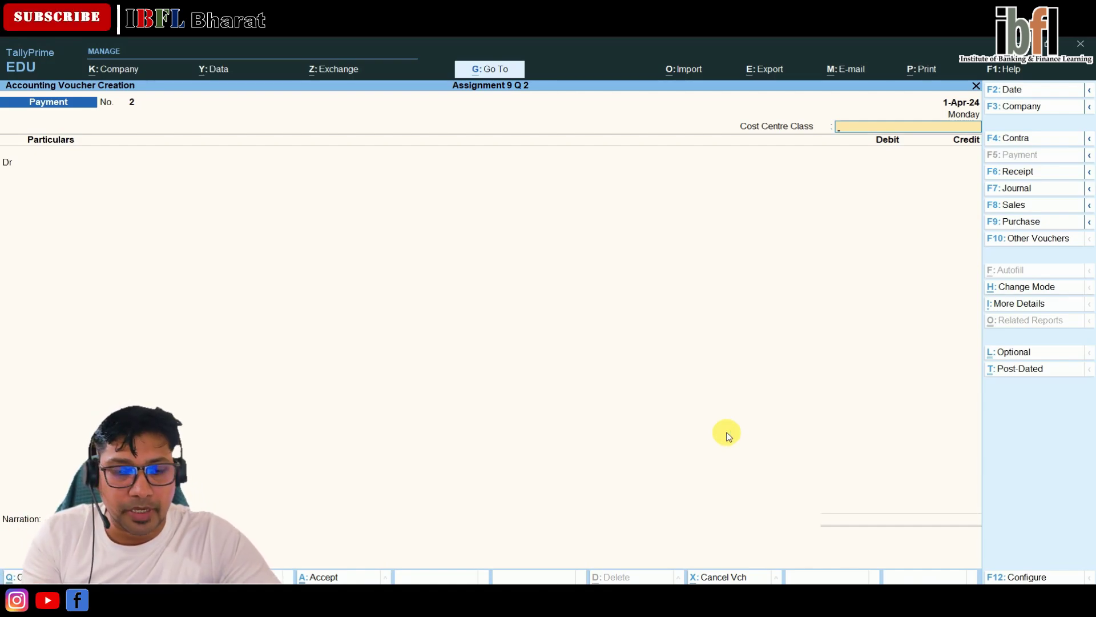
Reopen the saved rent voucher and check its 1st Floor allocation by working out 60% of 25,000 in Calculator.
key("Num_Lock")
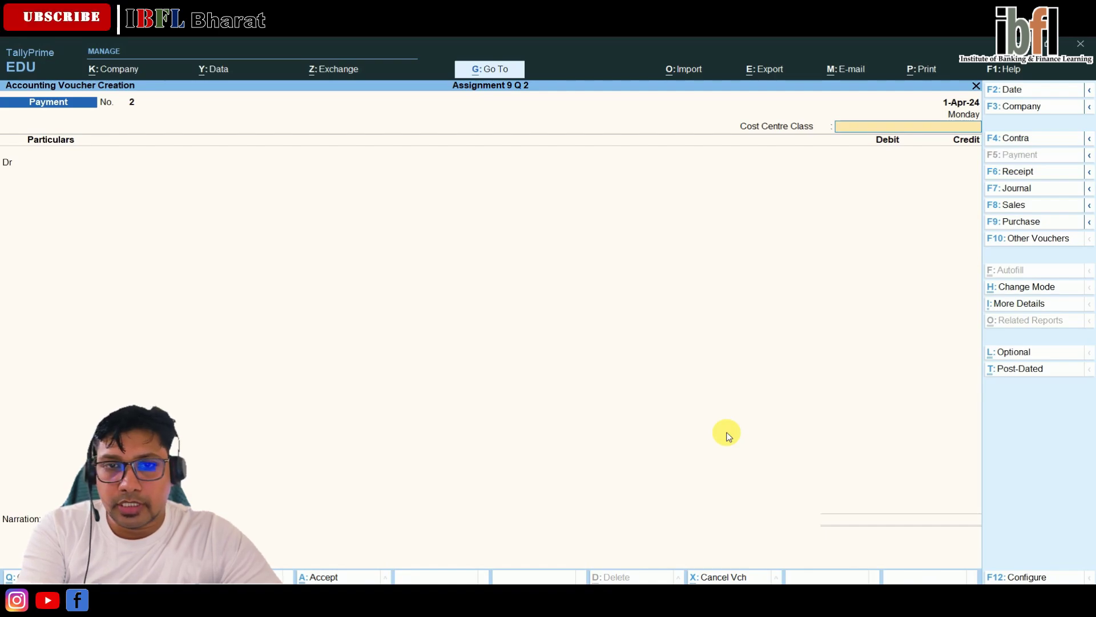
key("Page_Up")
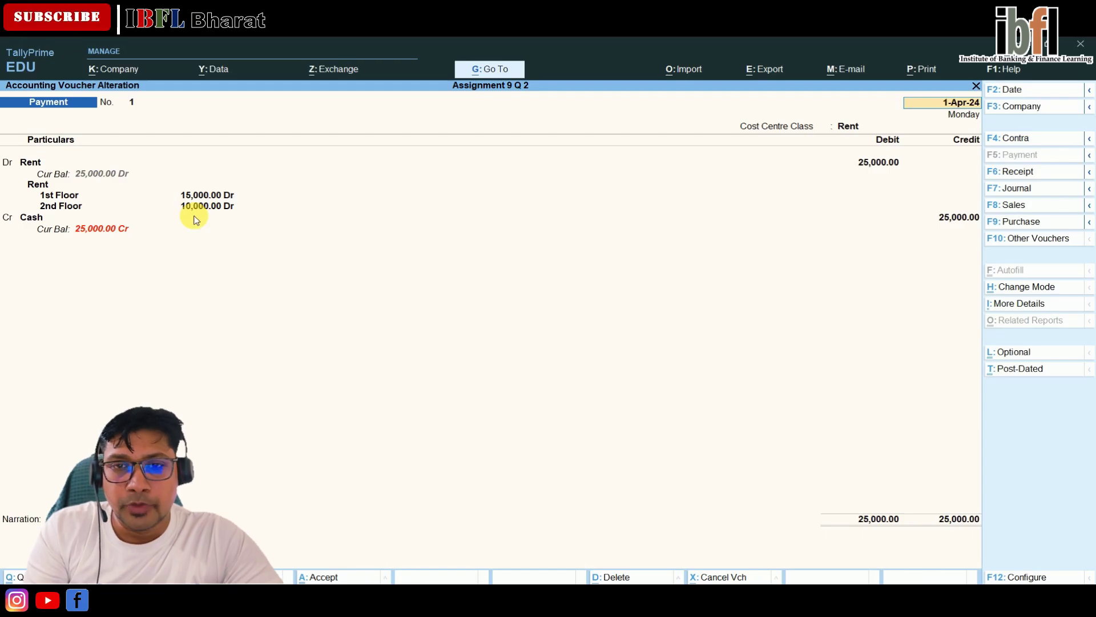
key("super")
type("cal")
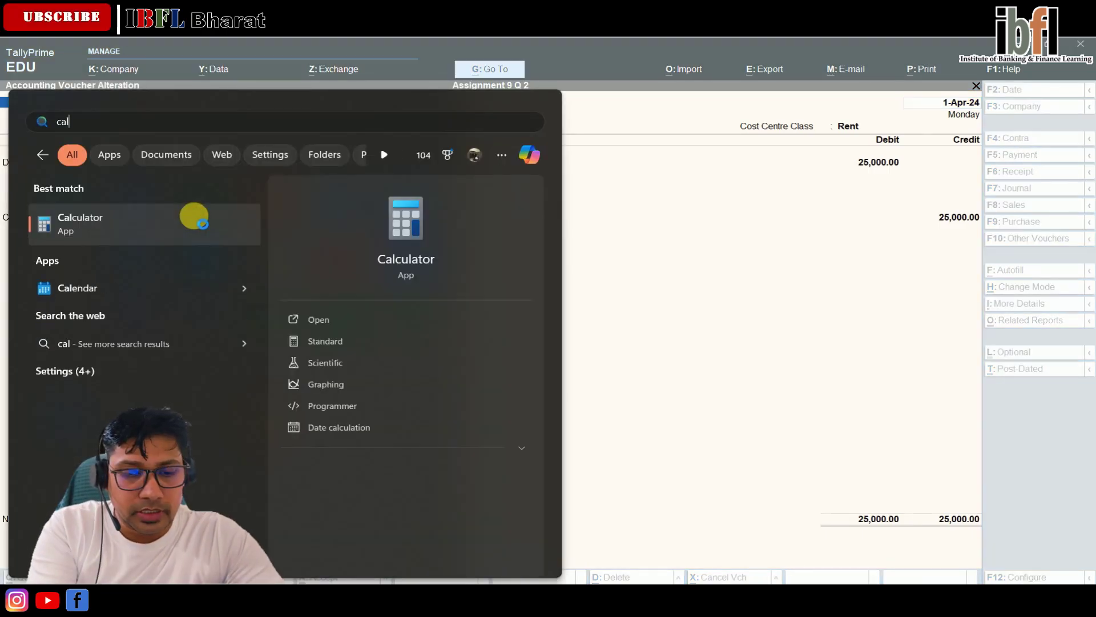
key("Return")
key("Num_Lock")
type("250000")
key("KP_Multiply")
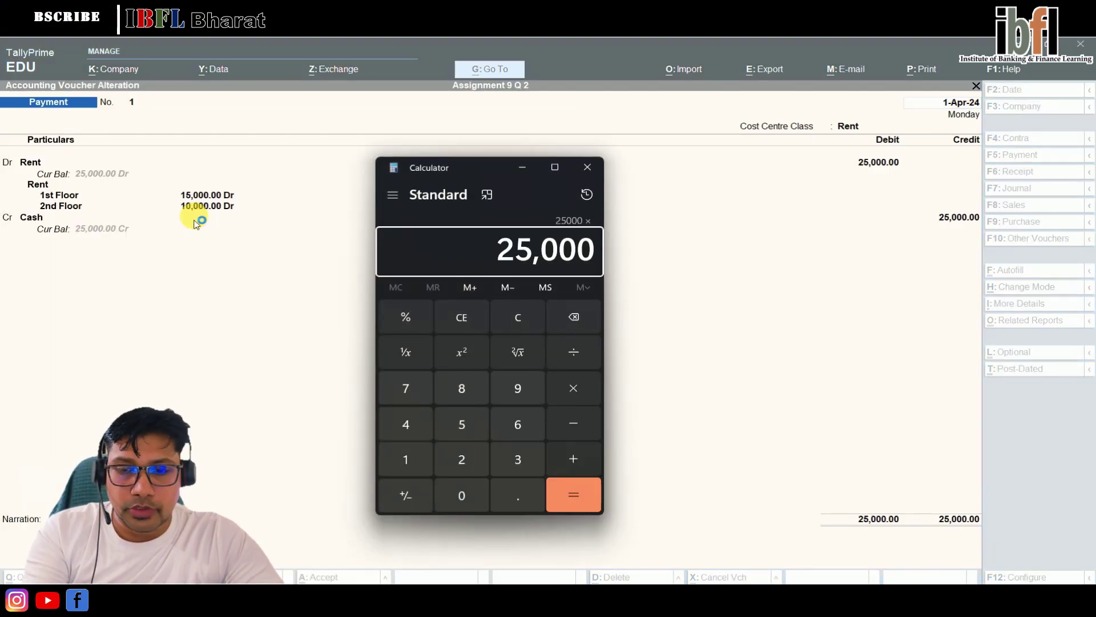
type("60")
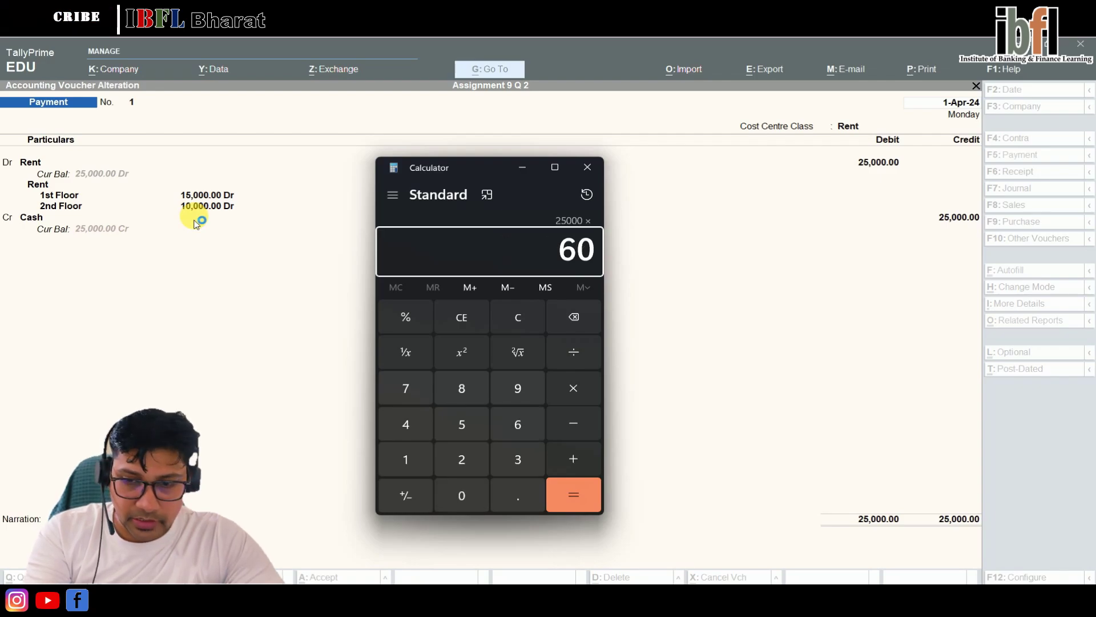
key("shift+5")
key("Return")
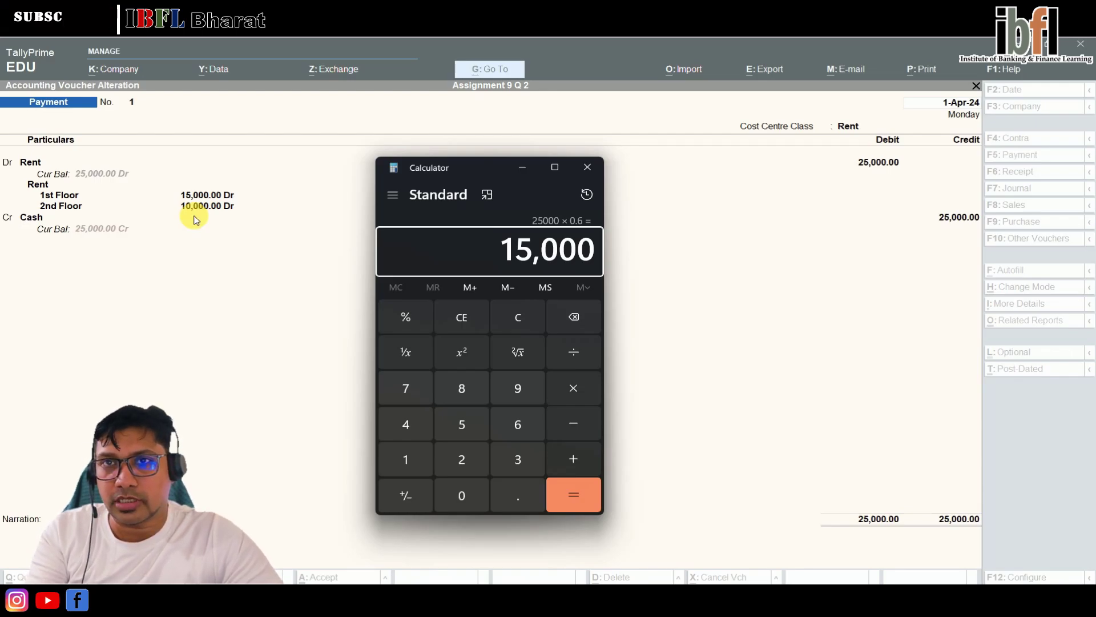
key("Escape")
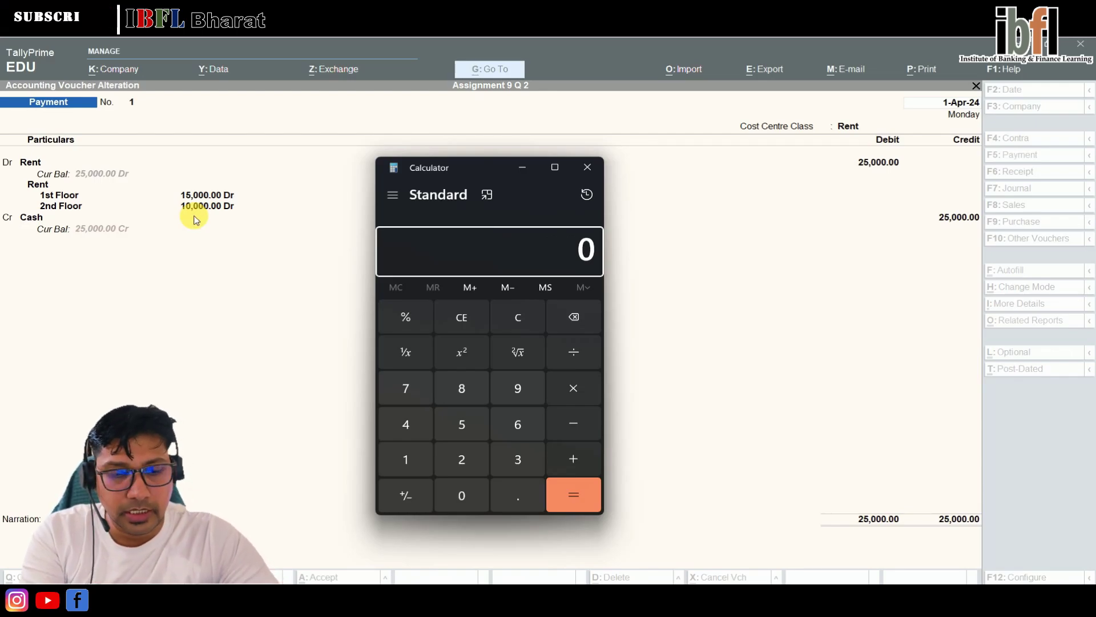
key("alt+F4")
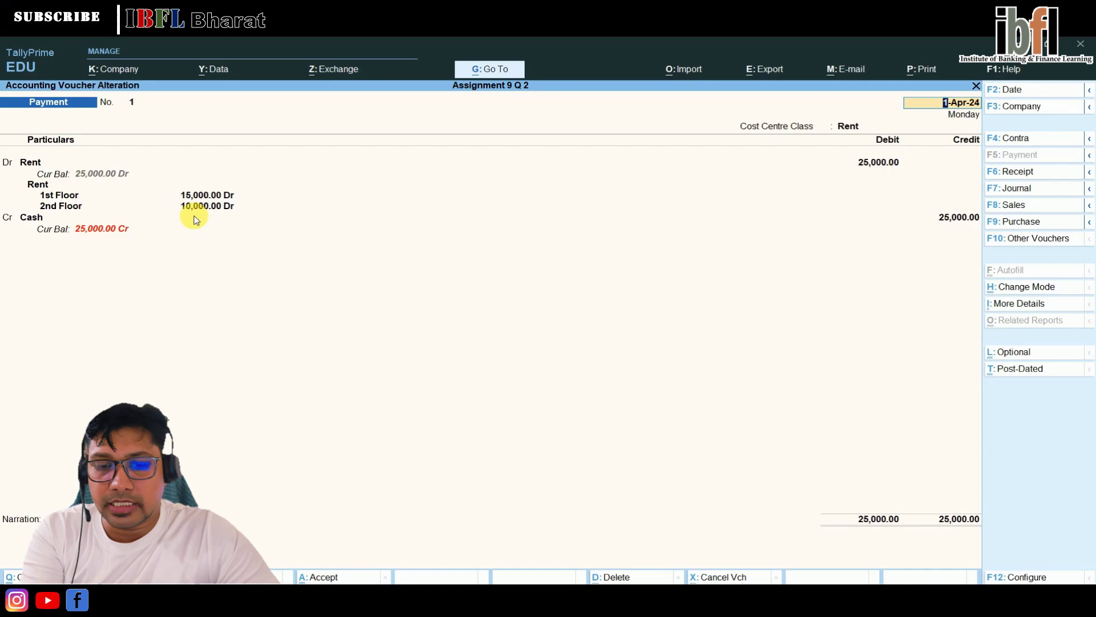
Accept the reopened rent voucher and assign the Deptt. cost centre class to the new payment voucher.
key("Num_Lock")
key("ctrl+a")
key("Num_Lock")
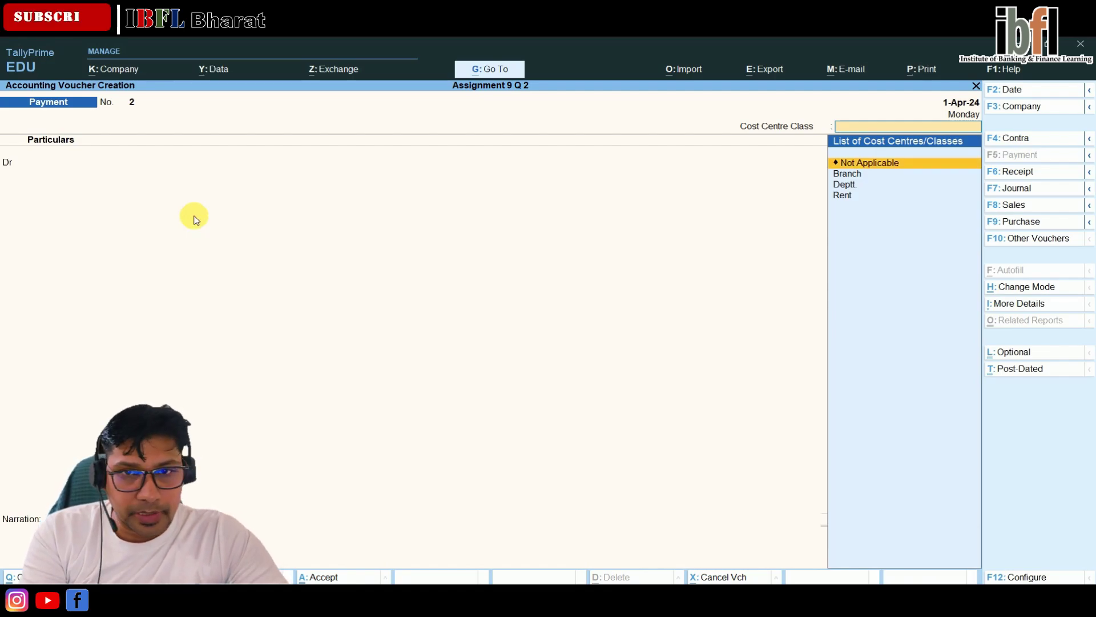
key("Down")
key("Down")
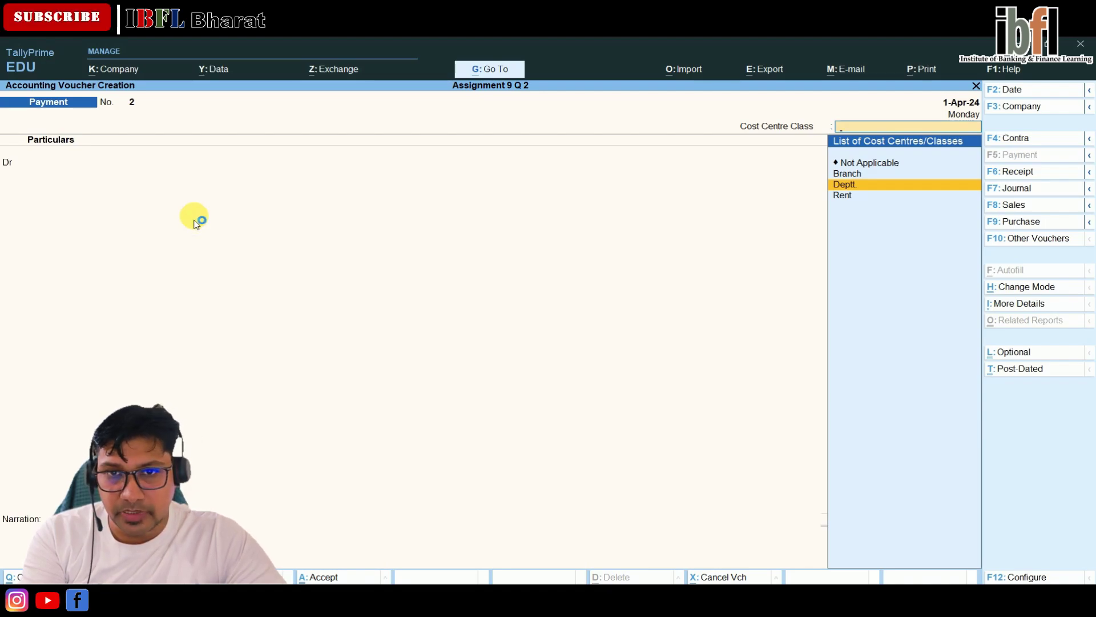
key("Return")
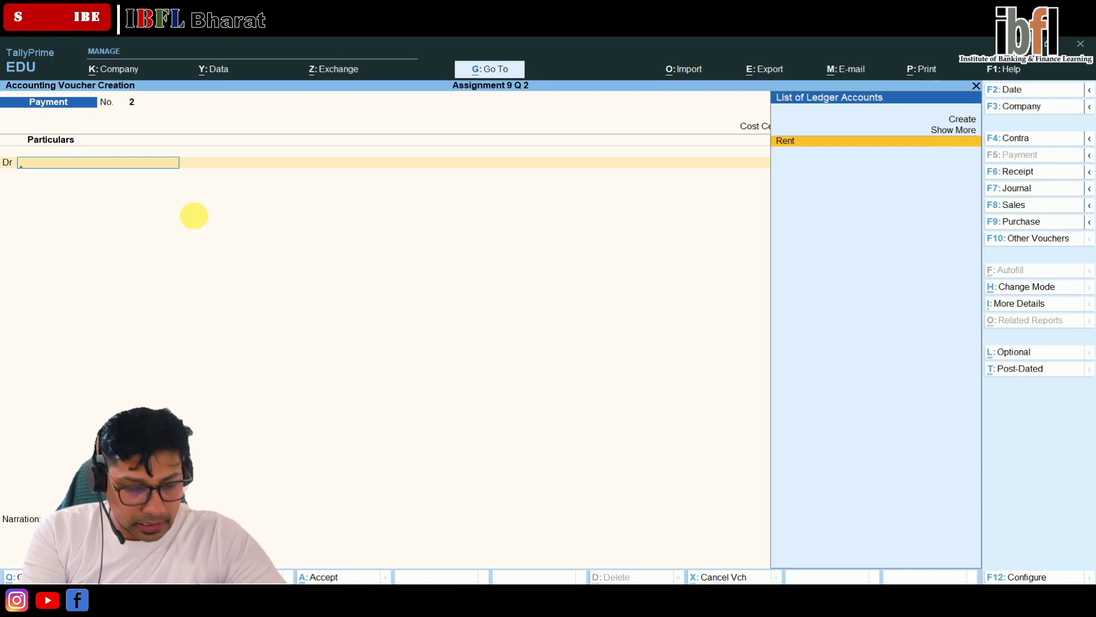
Create a Marketing Exp ledger under Indirect Expenses with cost centres applicable, and save it for the debit line.
key("alt+c")
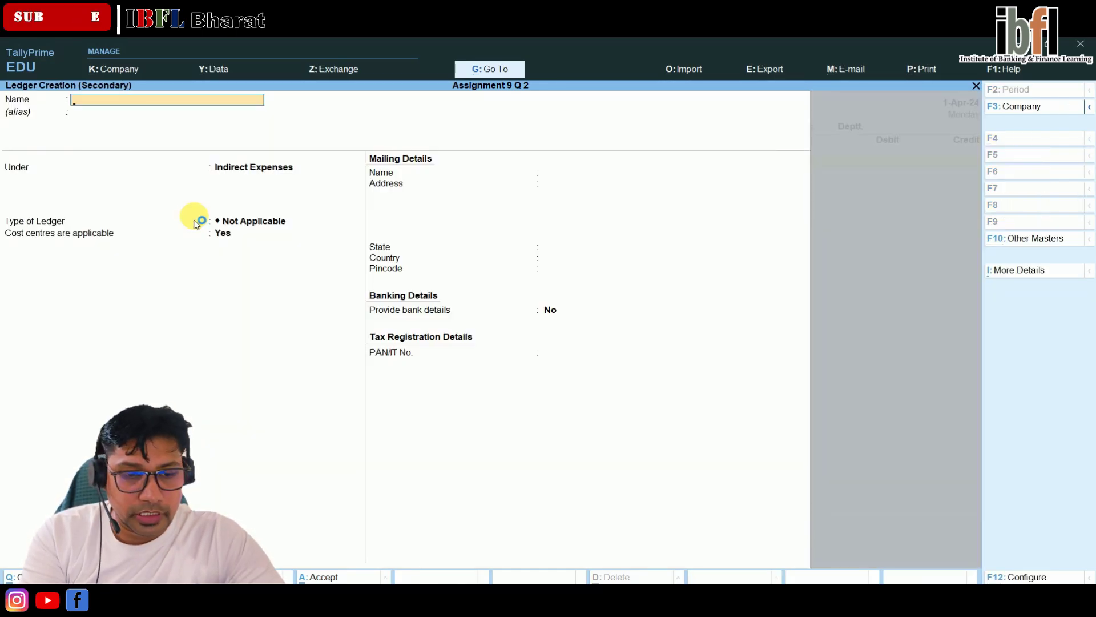
type("Marketing")
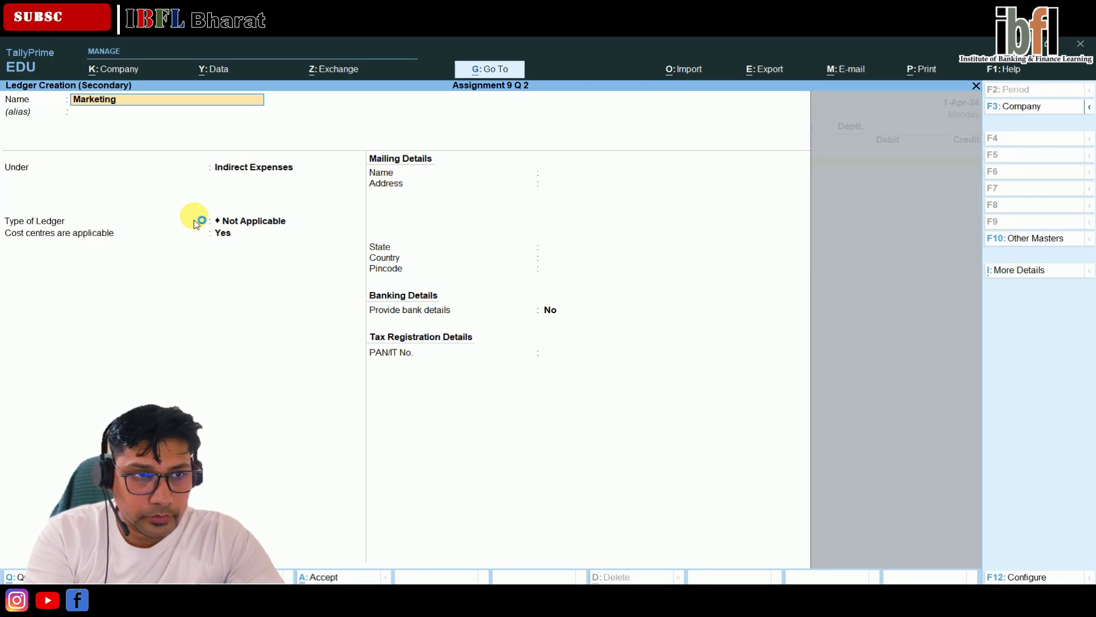
type(" Exp")
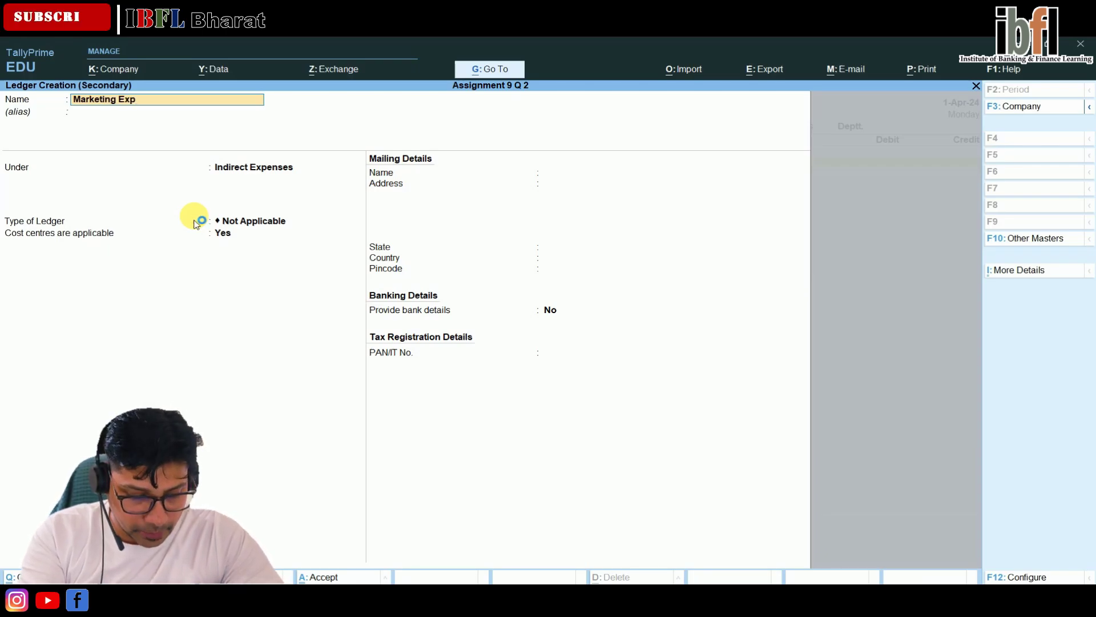
key("Return")
key("Return")
key("Return")
key("Return")
key("Return")
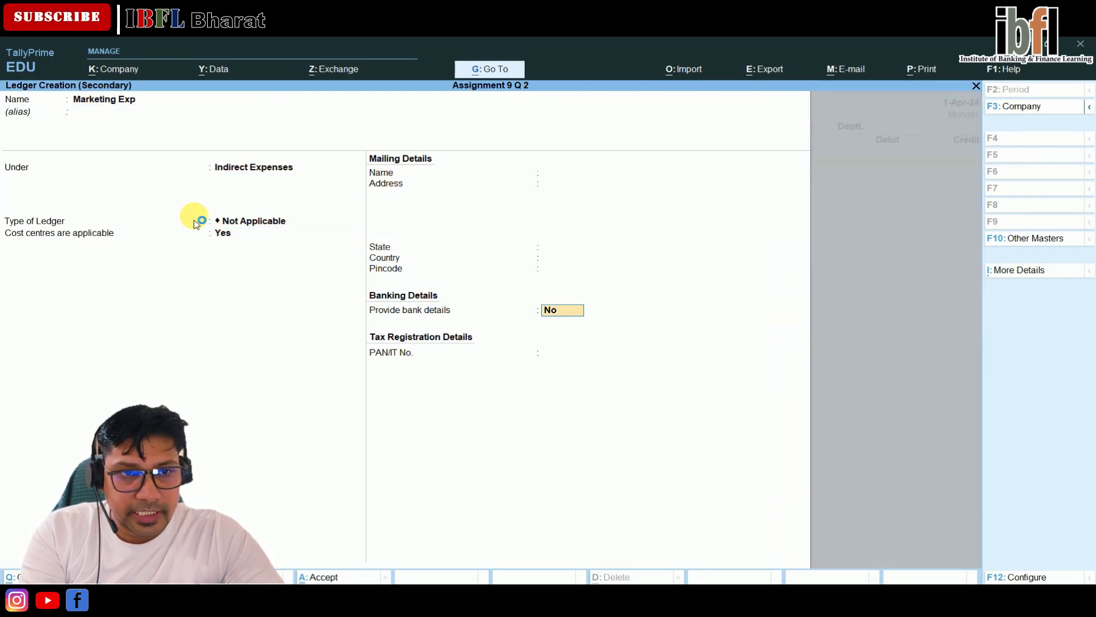
key("Return")
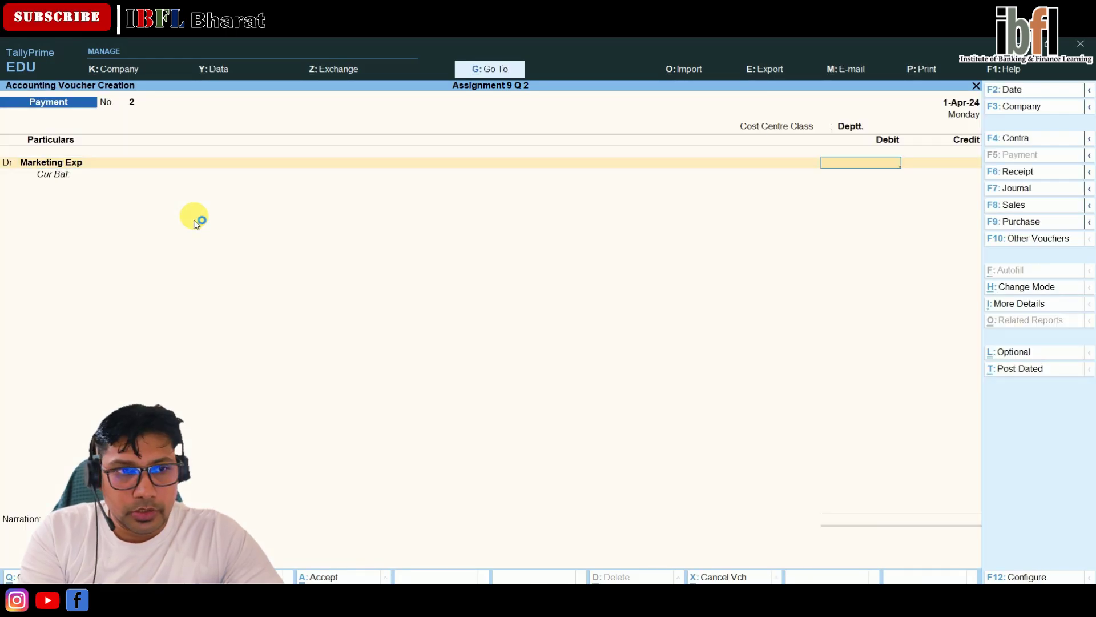
Debit Marketing Exp with 8,000 and change the voucher date to 1-May-24.
type("8,00")
type("00")
key("Return")
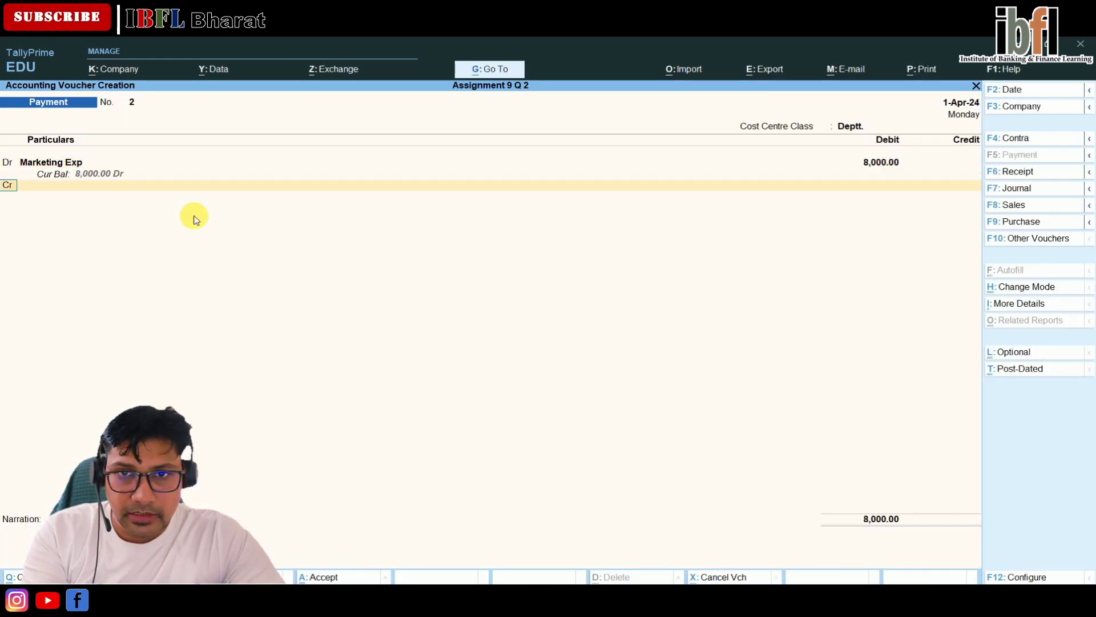
key("F2")
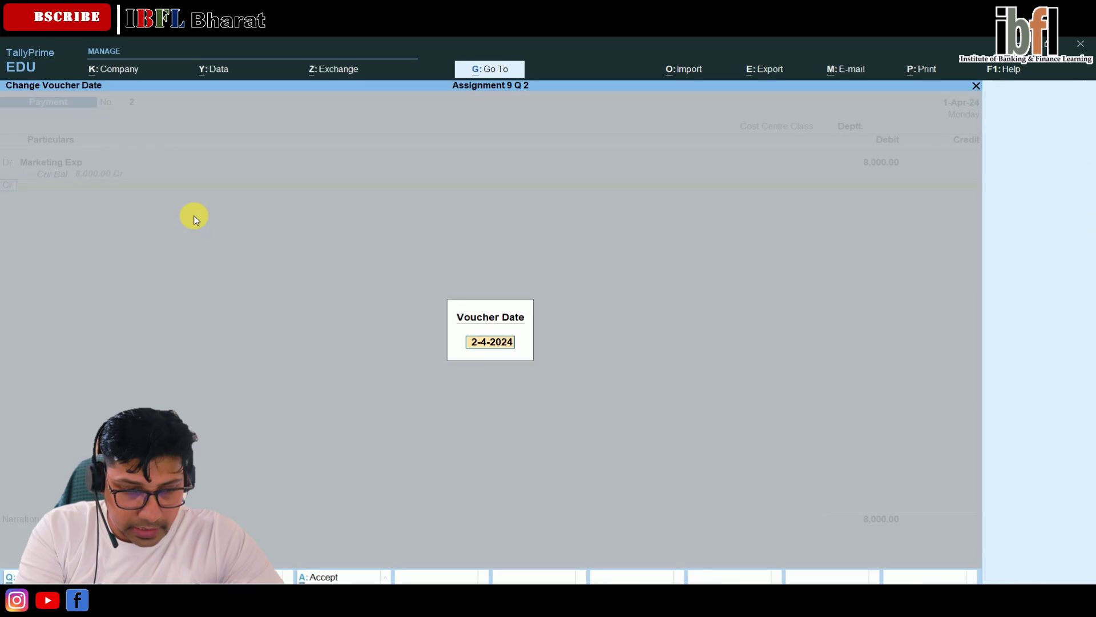
type("1-5")
key("Return")
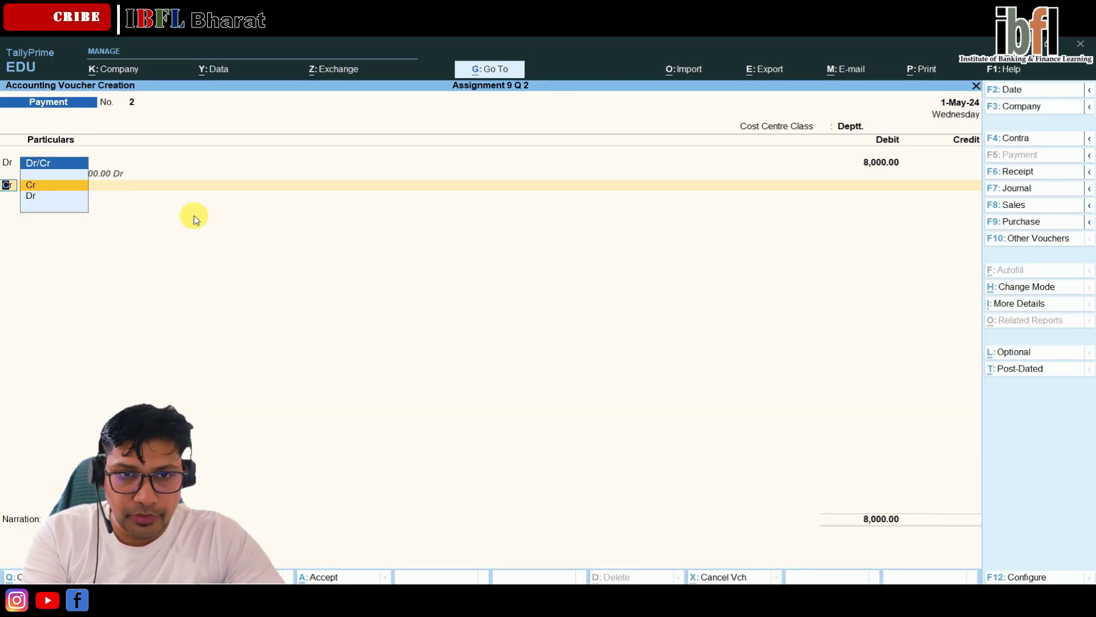
Credit Cash with 8,000, leave the narration empty and save the marketing expense voucher.
key("Return")
key("Return")
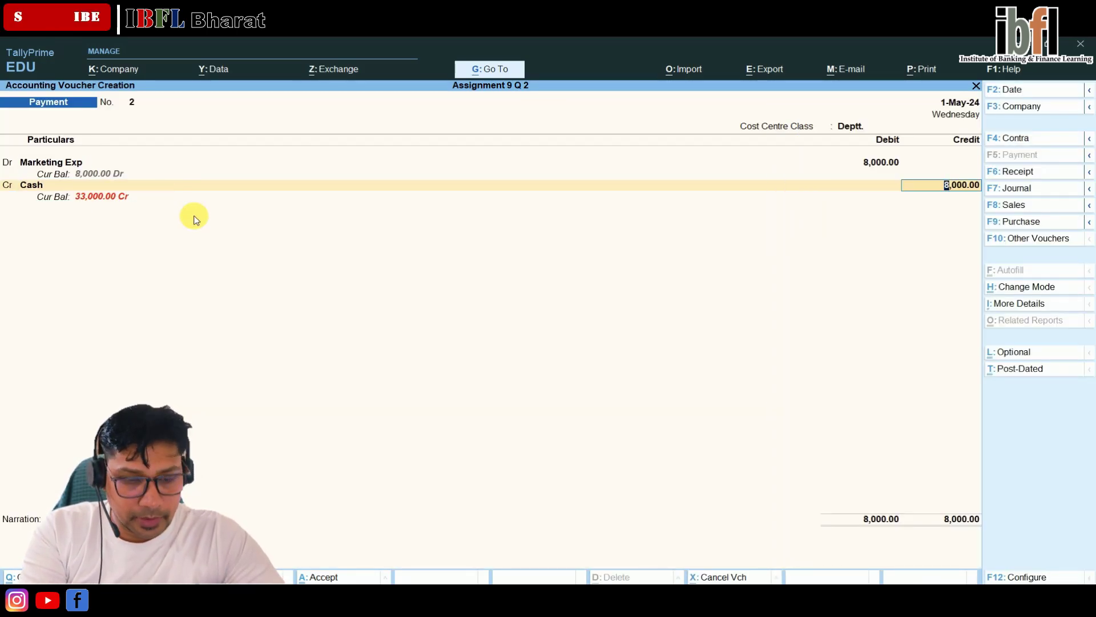
key("Return")
key("Return")
key("Return")
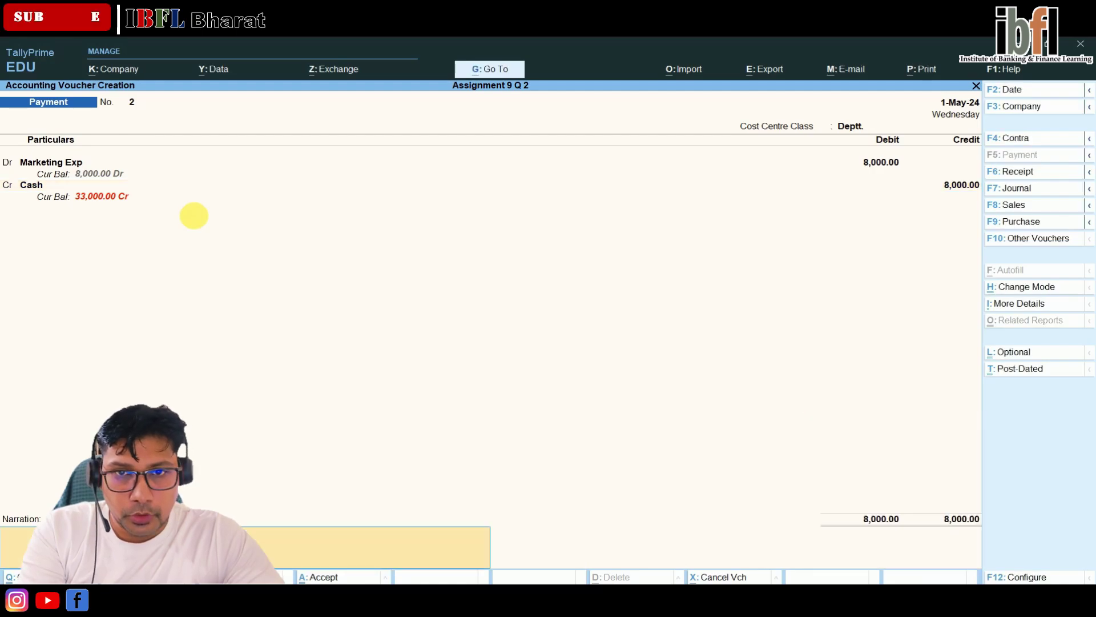
Reopen the saved marketing expense voucher to examine its department-wise allocation, and accept it again.
key("Num_Lock")
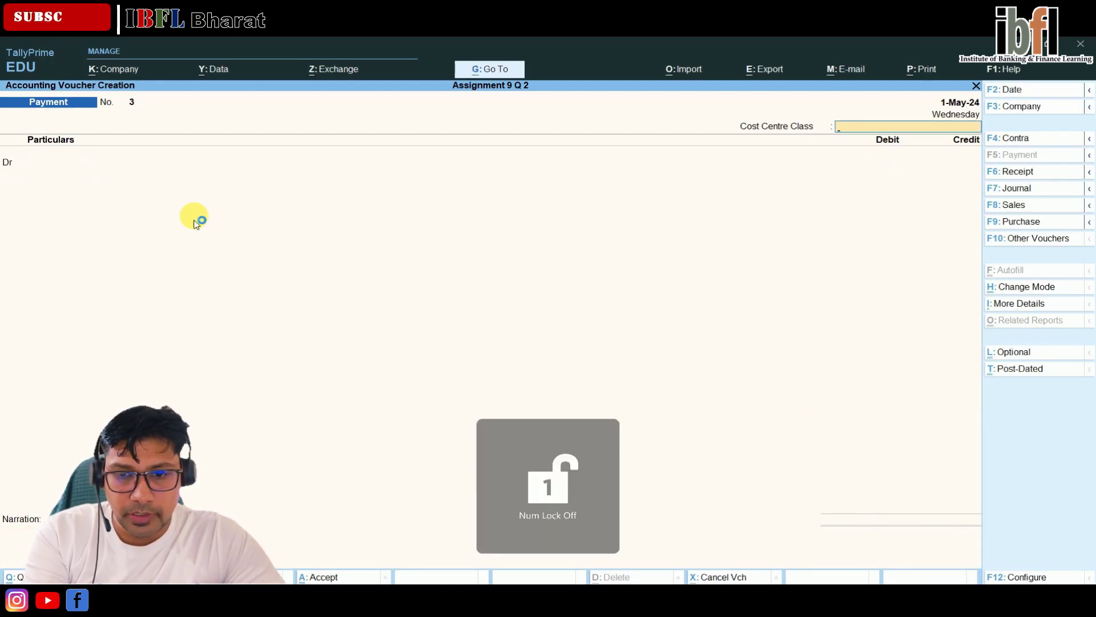
key("Page_Up")
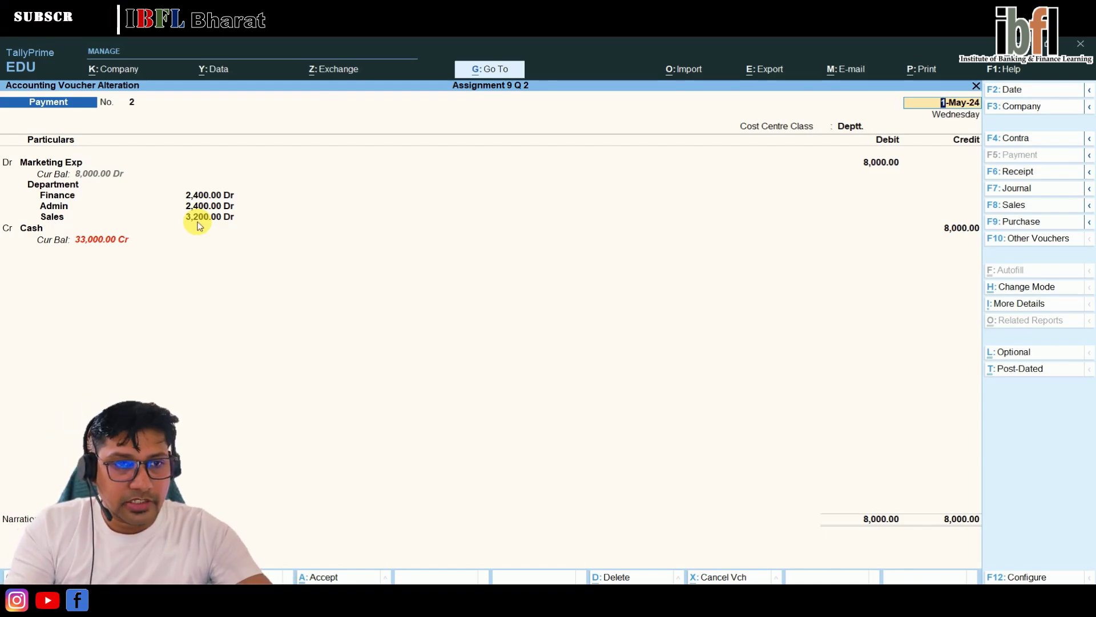
key("ctrl+a")
key("Num_Lock")
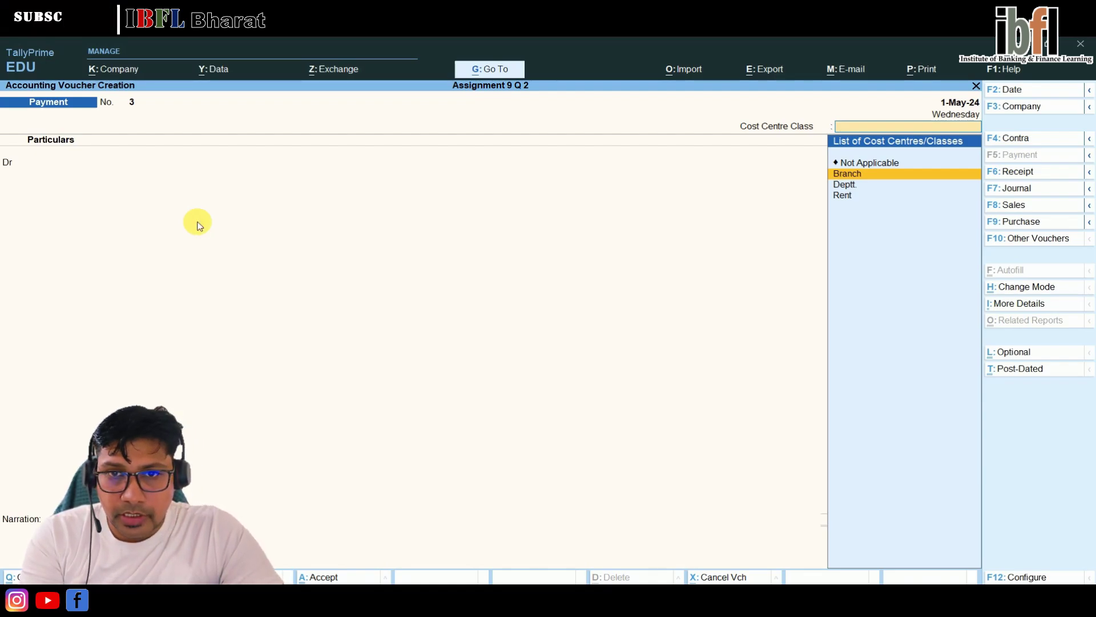
Assign the Branch class to the new payment voucher and create an Incentive Exp ledger under Indirect Expenses with cost centres applicable.
key("Return")
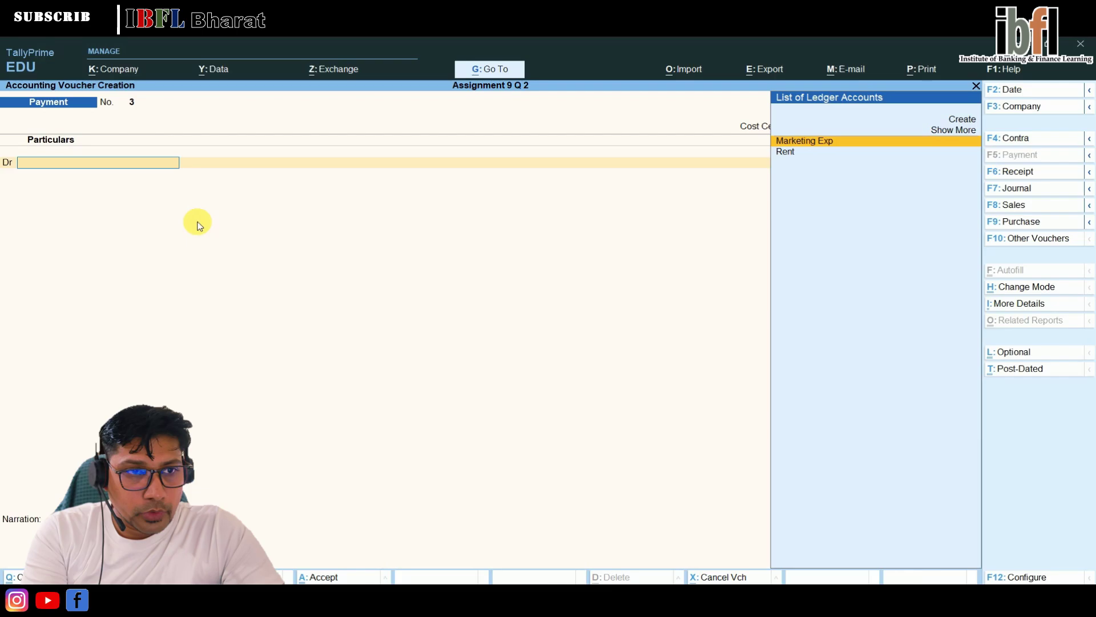
key("Up")
key("Up")
key("Return")
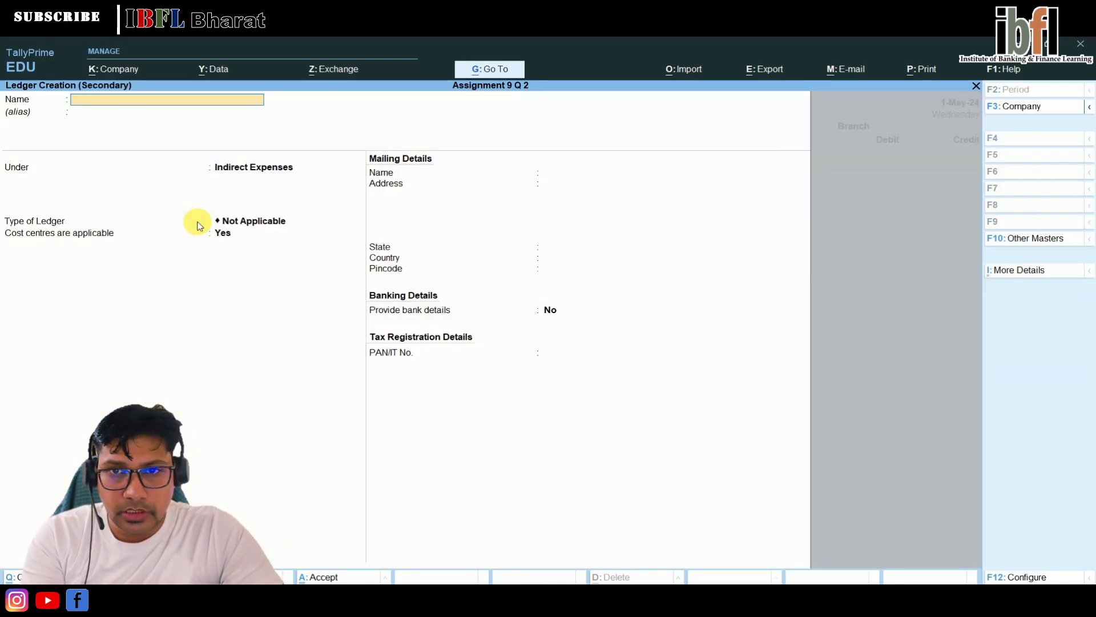
type("Incent")
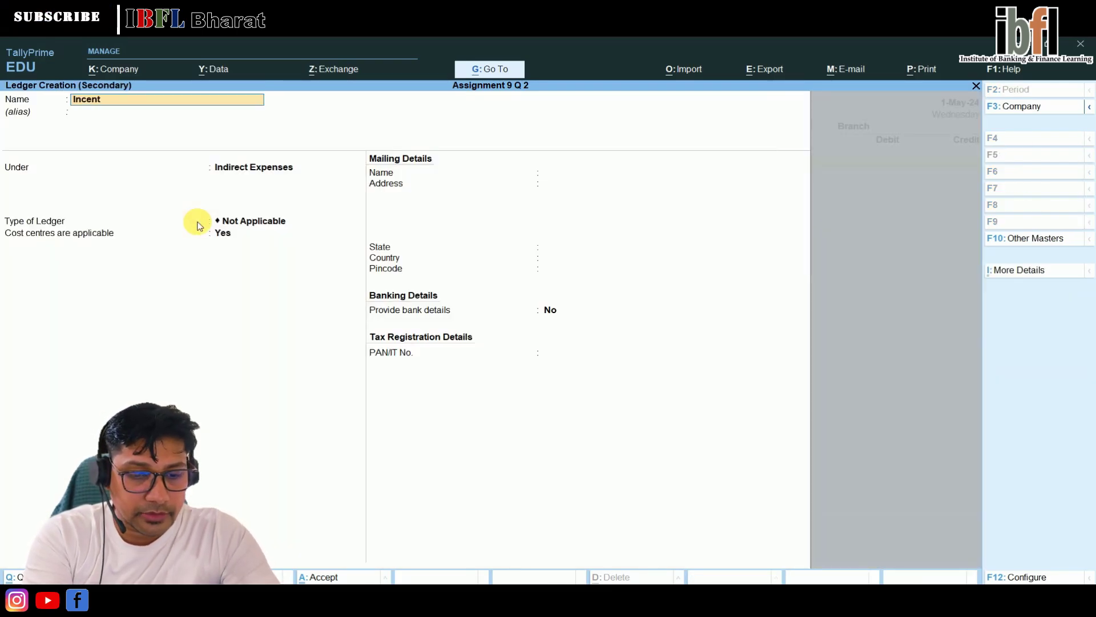
type("ive Exp")
key("Return")
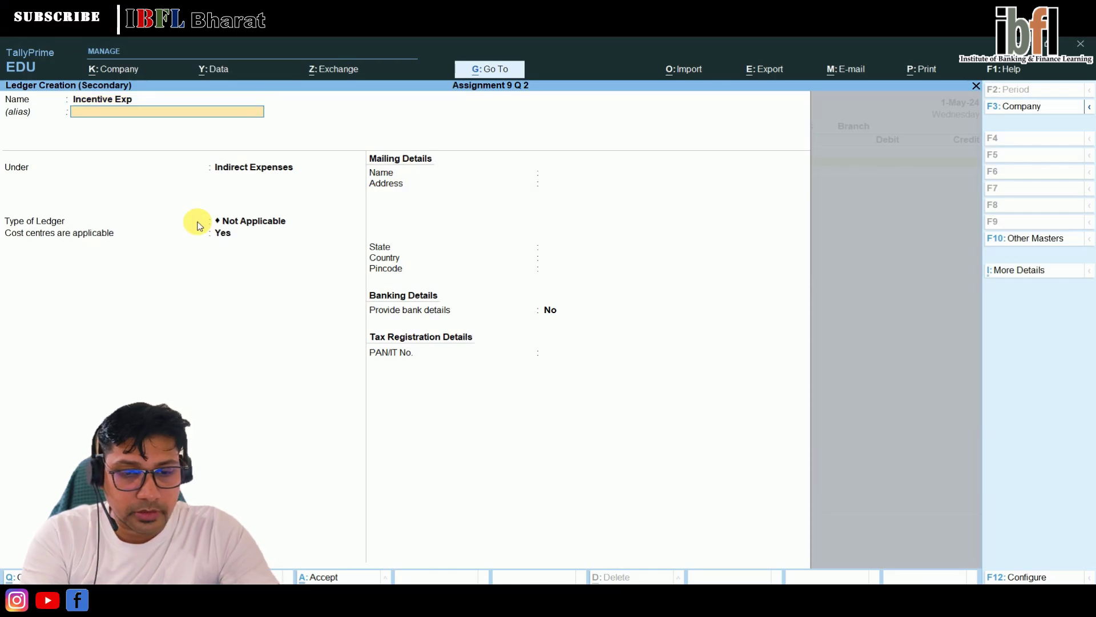
key("Return")
key("Return")
key("Return")
key("Return")
key("Return")
key("Return")
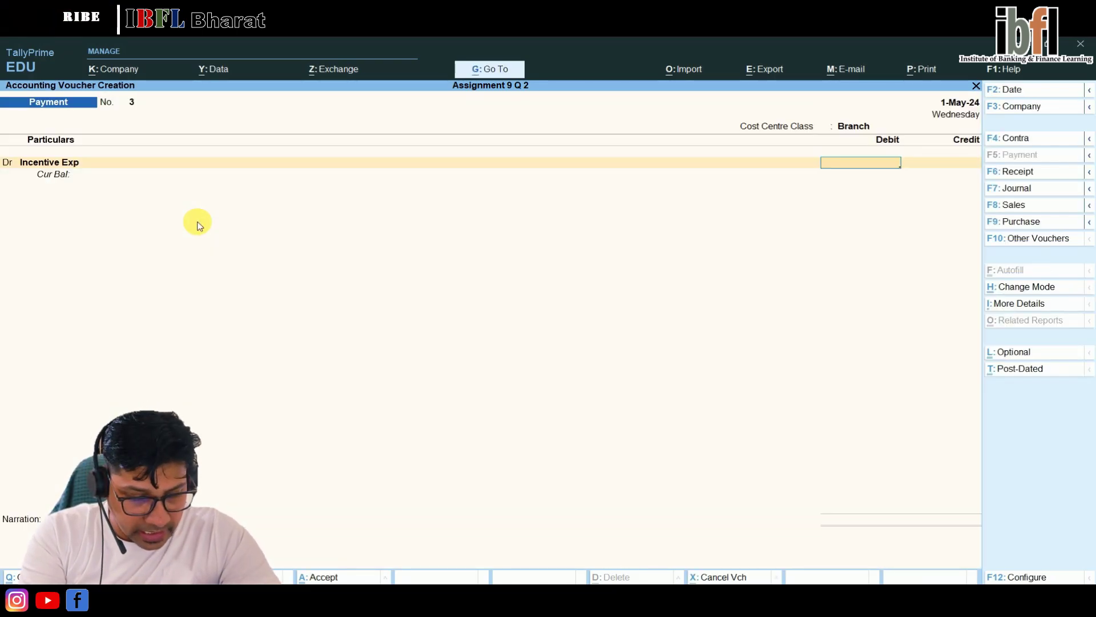
Debit the Incentive Exp ledger with 5,200.
type("5,20")
type("0")
key("Return")
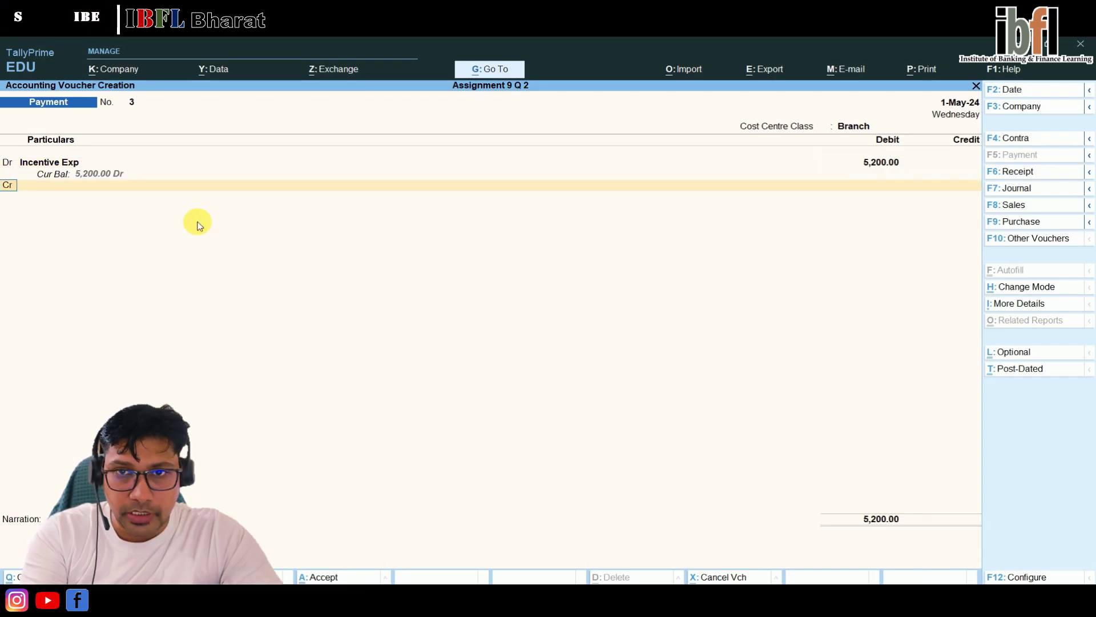
Set the date of the incentive payment voucher to 2-May-24.
key("F2")
key("Return")
key("Return")
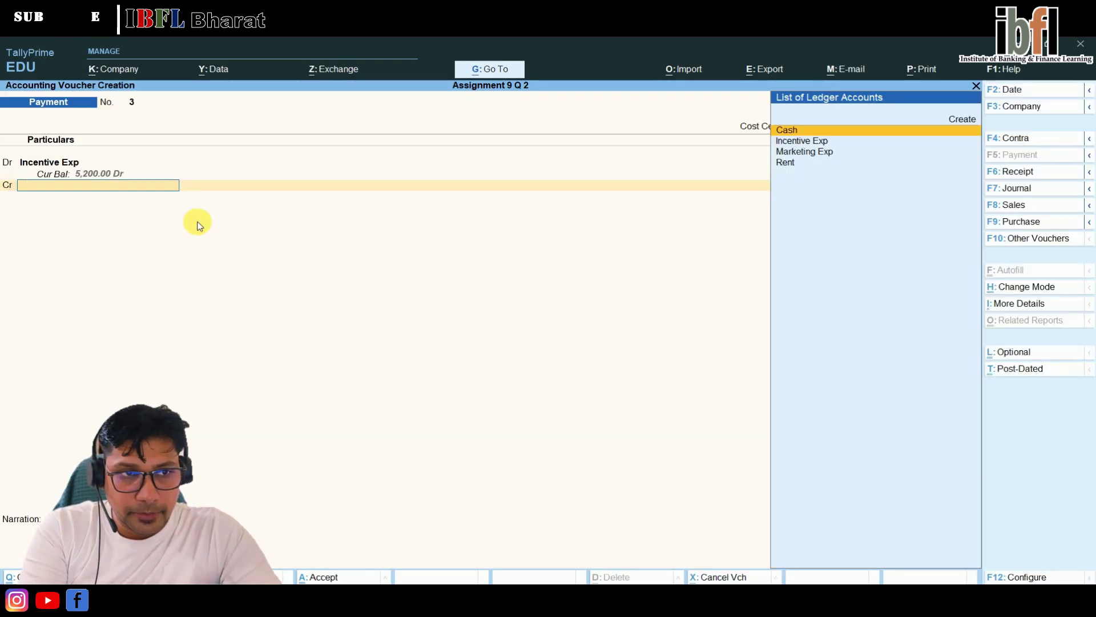
Credit Cash with 5,200, leave the narration empty and save the incentive payment voucher.
key("Return")
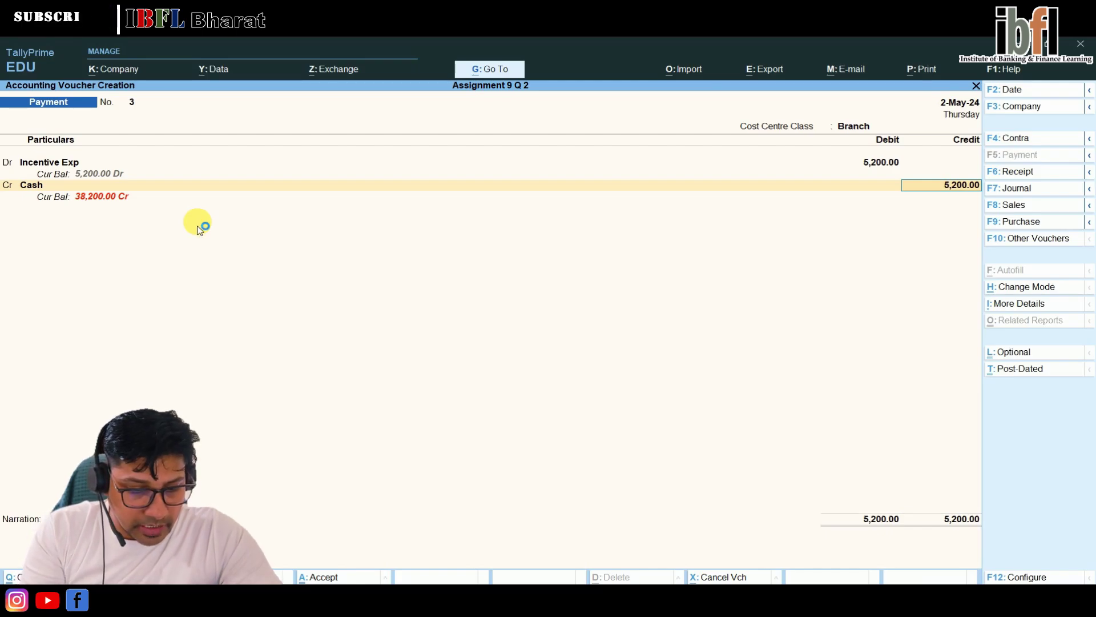
key("Return")
key("Return")
key("Return")
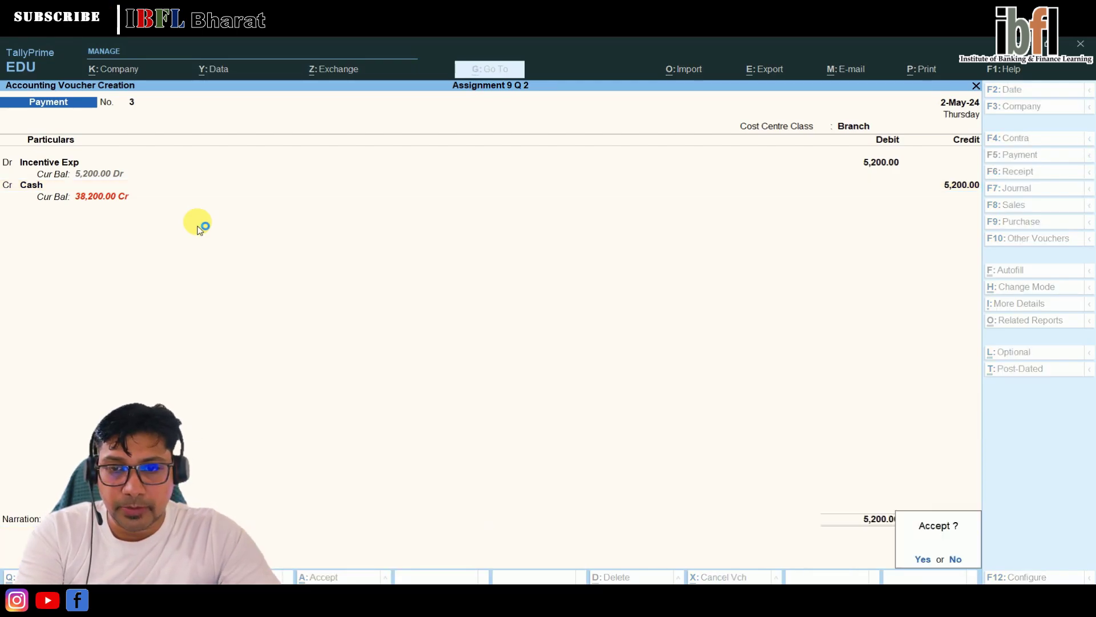
key("Return")
key("Num_Lock")
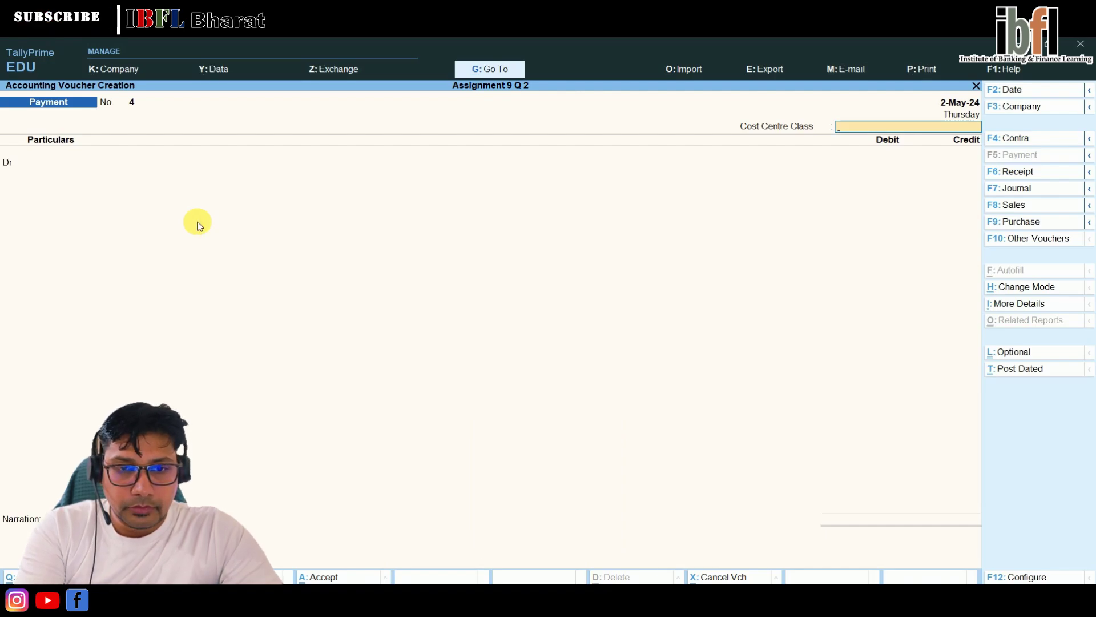
Reopen the saved incentive voucher to examine its branch-wise allocation, accept it again and leave voucher entry.
key("Page_Up")
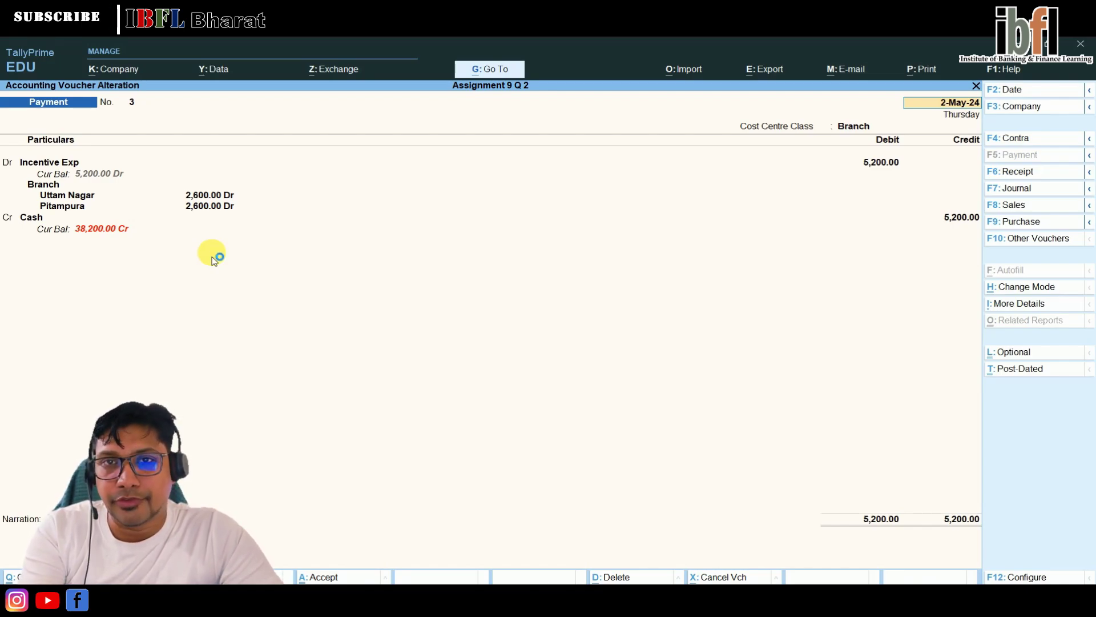
key("ctrl+a")
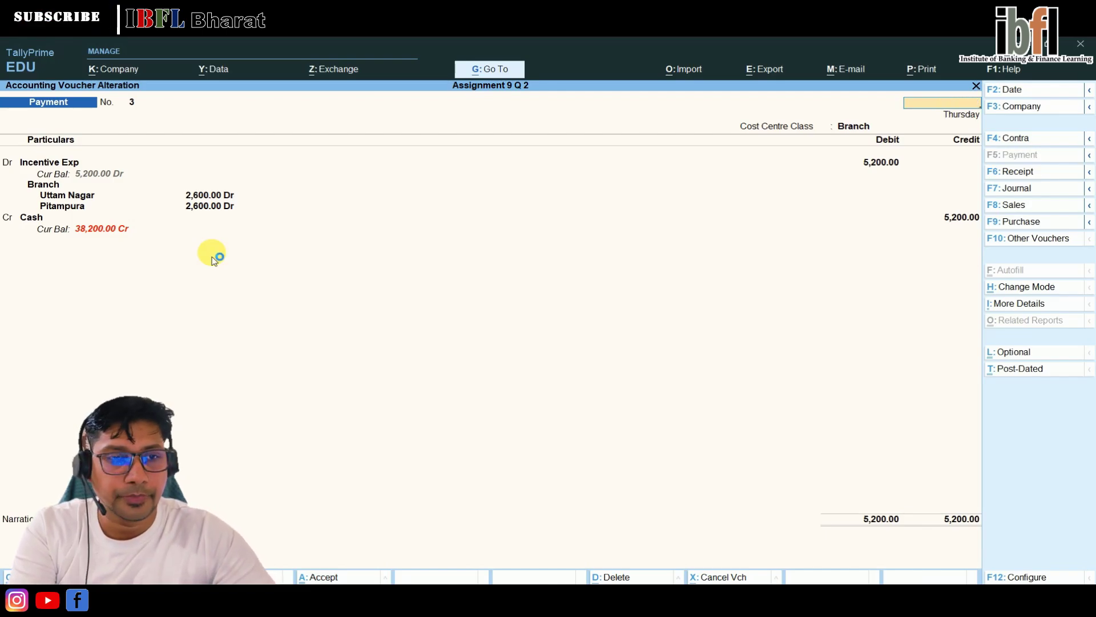
key("Escape")
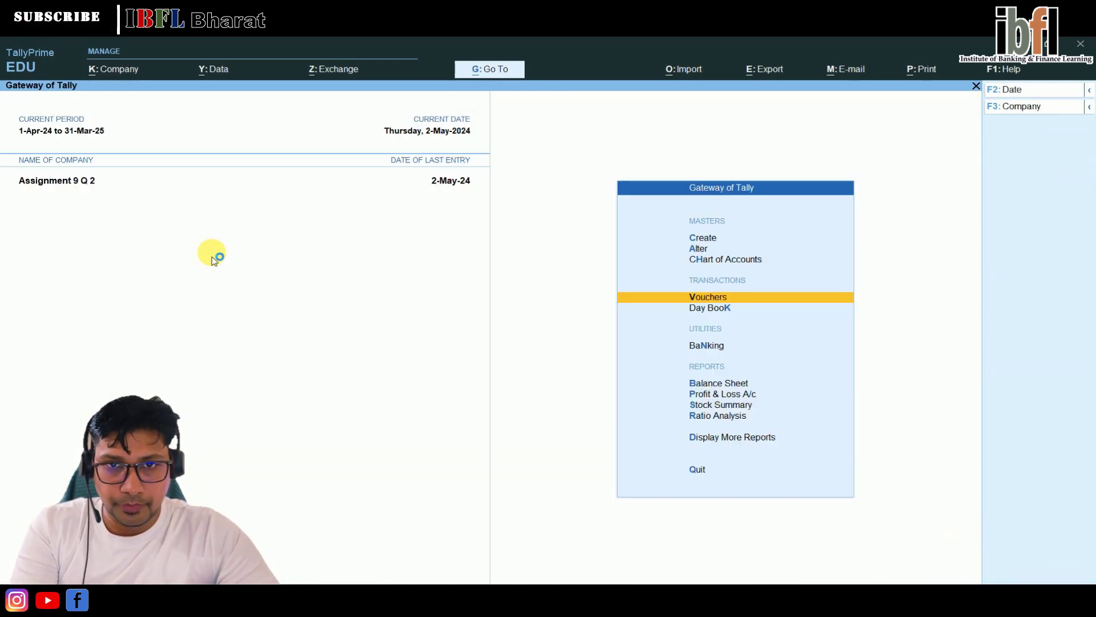
Open the cost centre Category Summary, examine the Branch, Department and Rent allocations, and close the report.
key("Down")
key("Down")
key("Down")
key("Down")
key("Down")
key("Down")
key("Down")
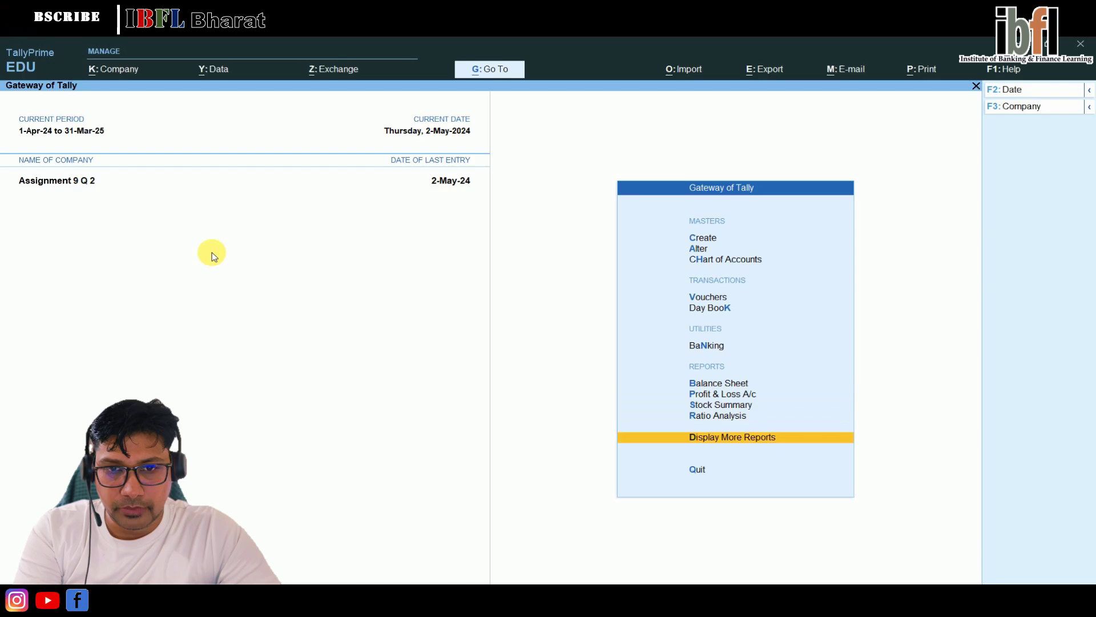
key("Return")
key("Down")
key("Down")
key("Down")
key("Down")
key("Down")
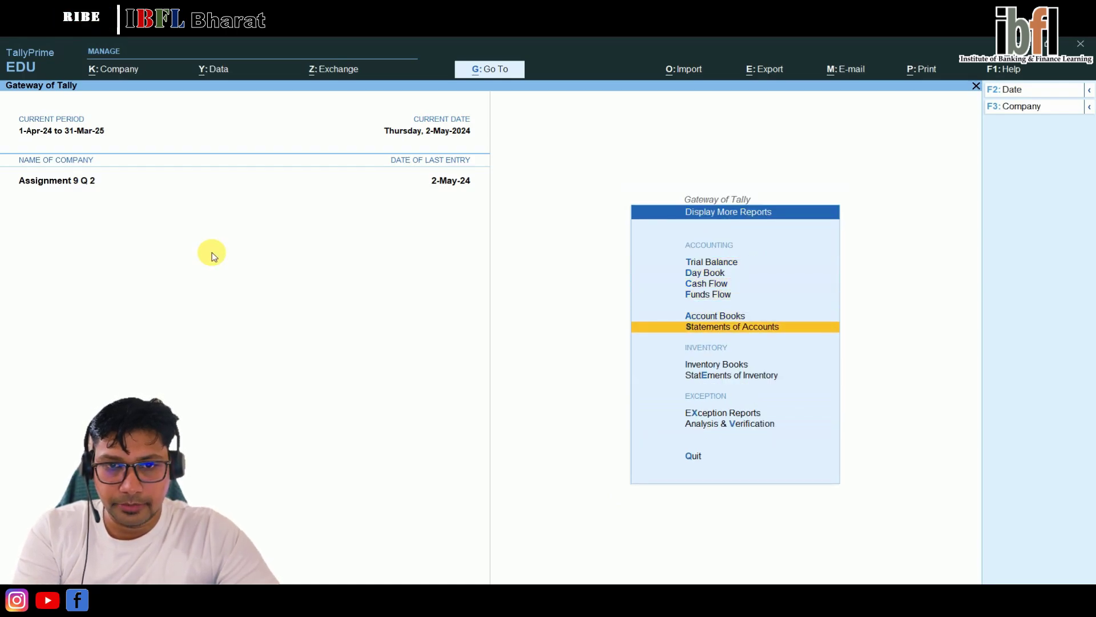
key("Return")
key("Down")
key("Return")
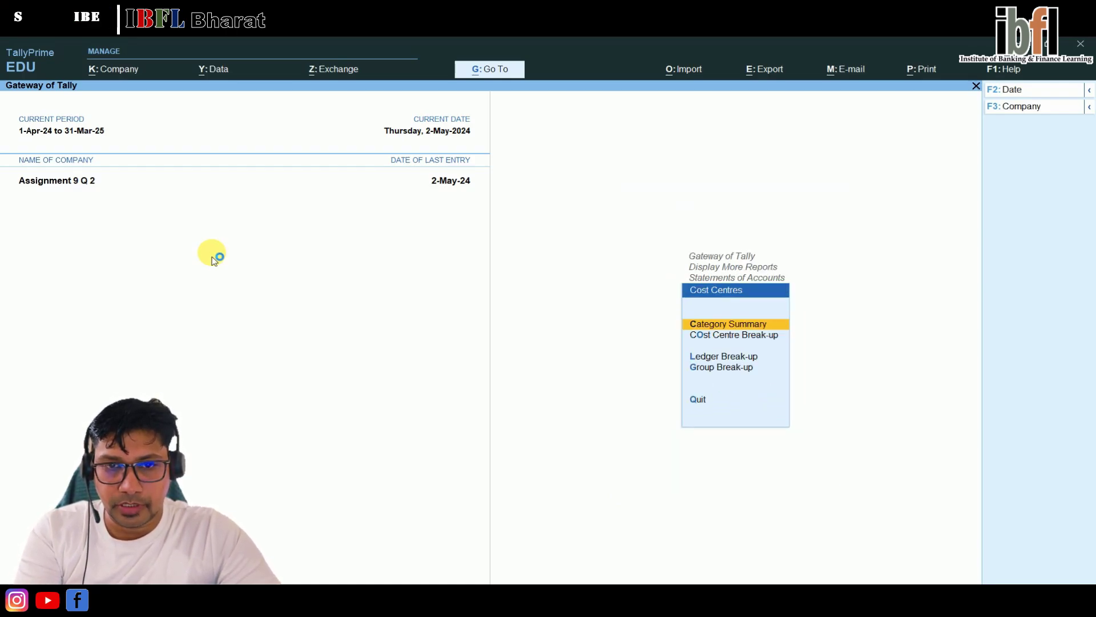
key("Return")
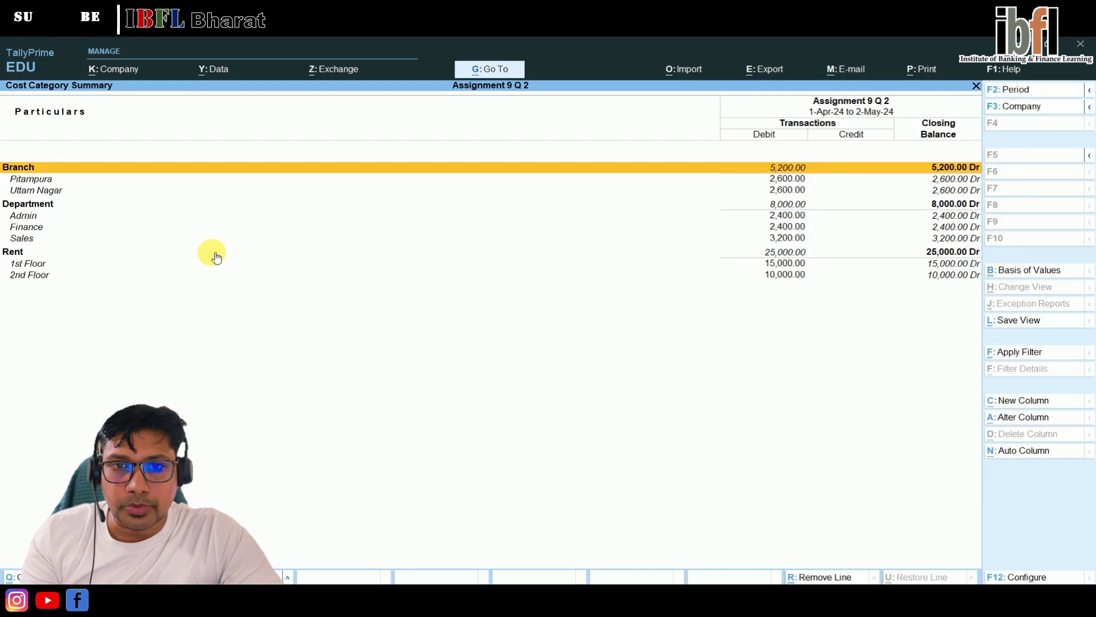
key("Escape")
key("Escape")
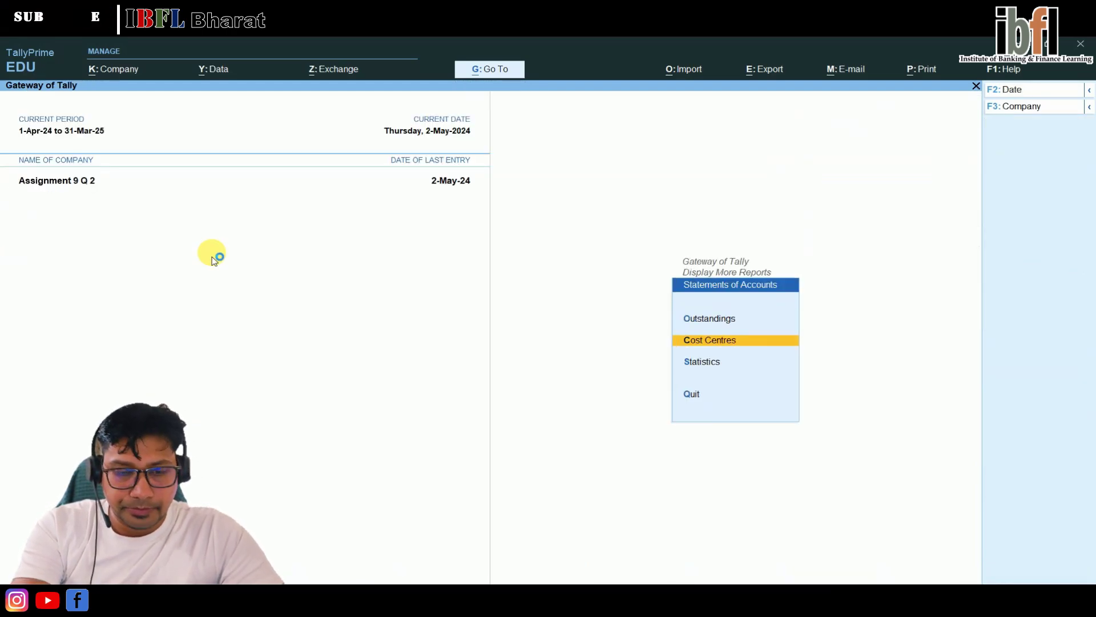
key("Escape")
key("Escape")
key("Escape")
key("Escape")
Open the Balance Sheet in detailed view and examine the current assets break-up.
key("Down")
key("Down")
key("Down")
key("Down")
key("Down")
key("Down")
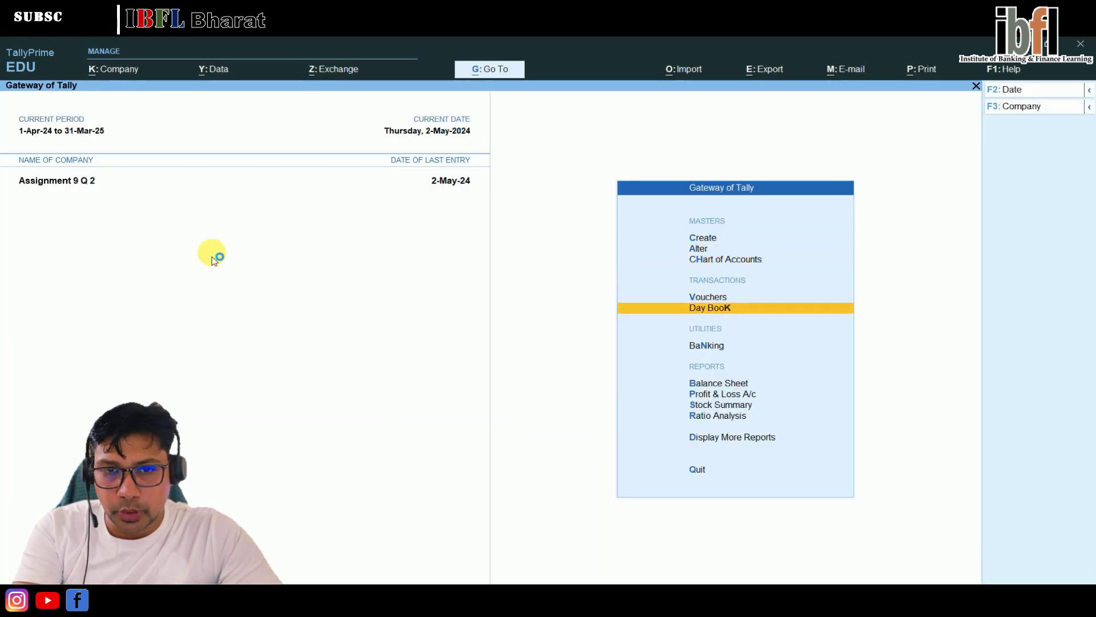
key("Up")
key("Return")
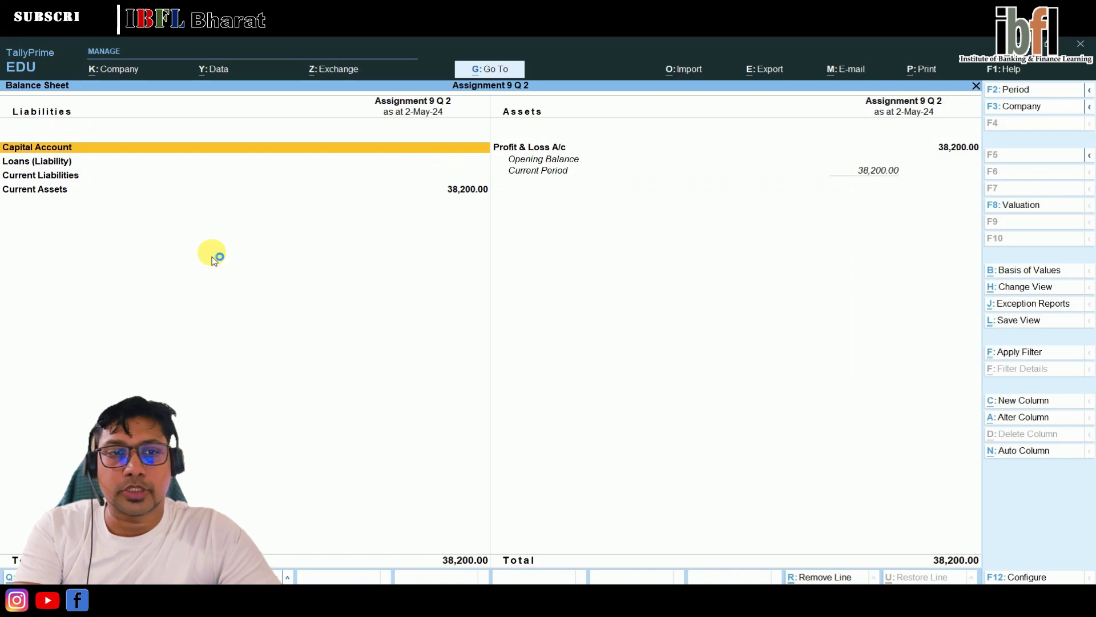
key("alt+F1")
key("Down")
key("Down")
key("Down")
Drill down from the Balance Sheet into the Profit & Loss A/c, examine the indirect expenses by ledger, and return.
key("Right")
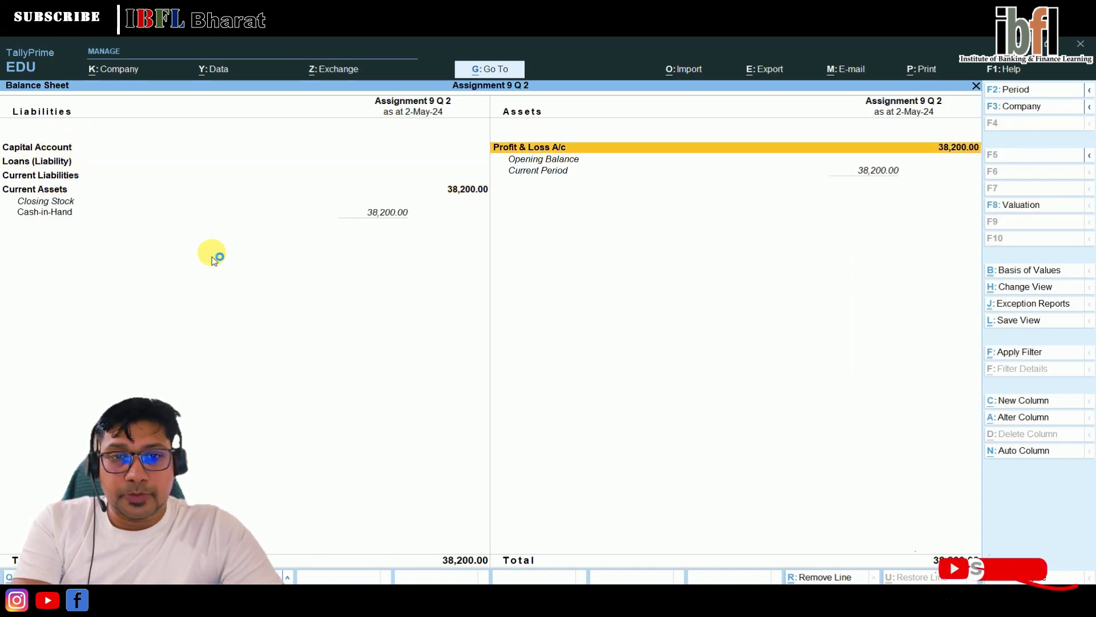
key("Return")
key("Right")
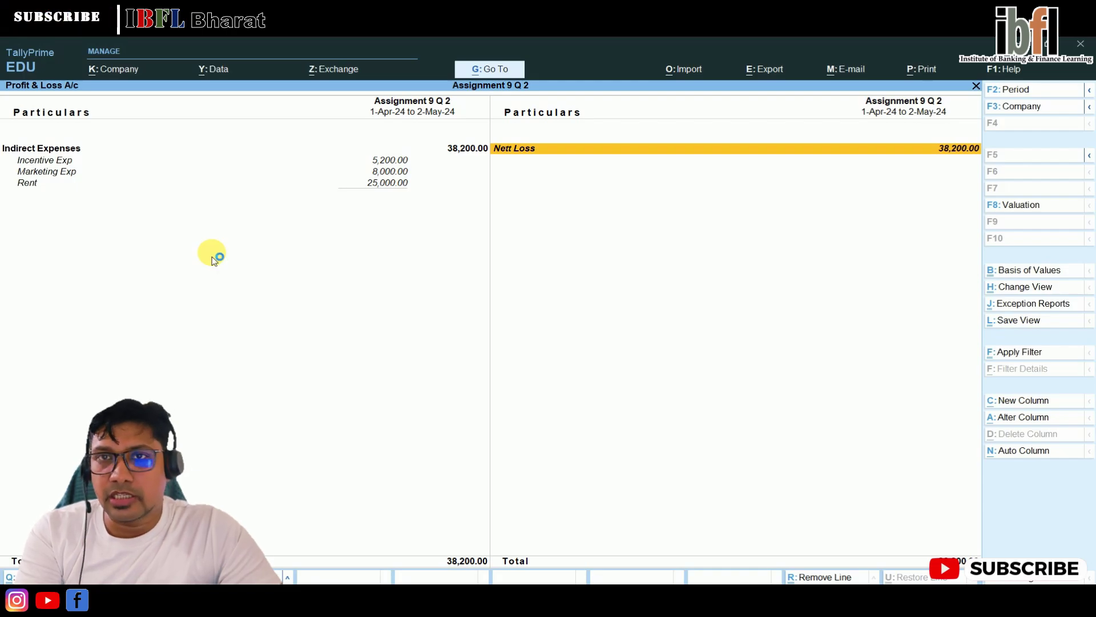
key("Left")
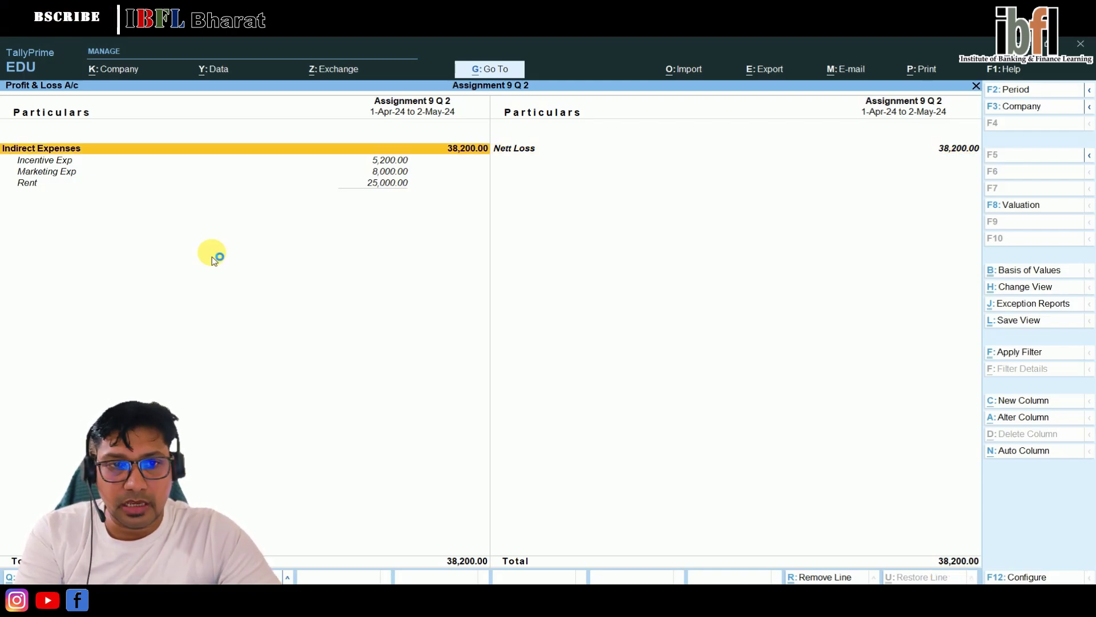
key("Escape")
Examine the Cash-in-Hand line under Current Assets and close the Balance Sheet.
key("Left")
key("Down")
key("Down")
key("Down")
key("Down")
key("Down")
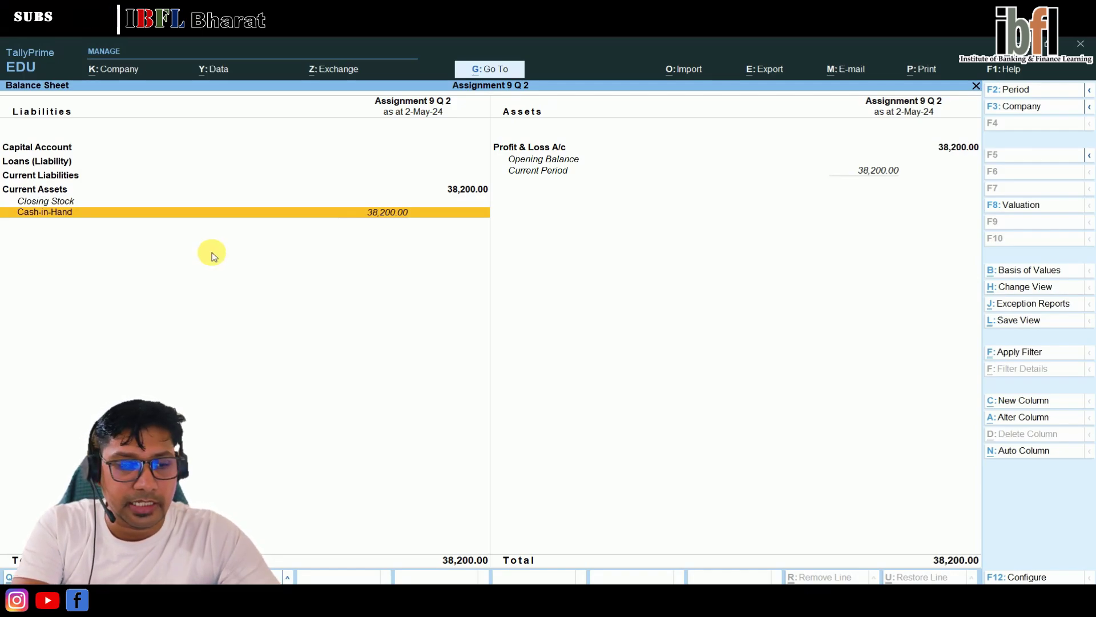
key("Escape")
Open the Profit & Loss A/c directly, expand Indirect Expenses to examine its ledgers, and close the report.
key("Down")
key("Return")
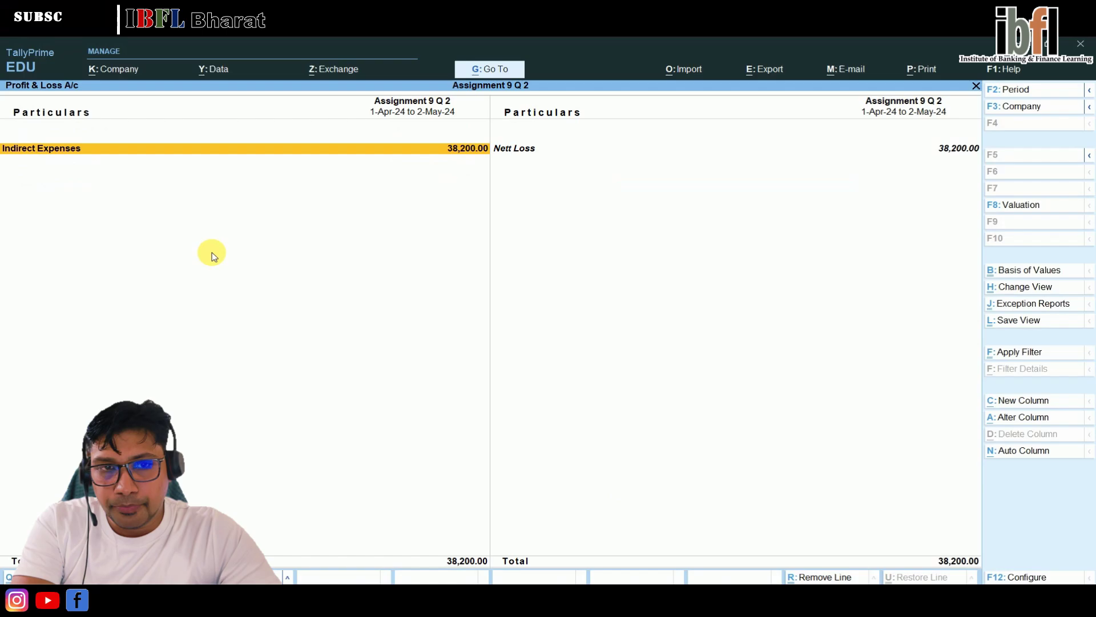
key("shift+Return")
key("Escape")
key("Down")
key("Down")
key("Down")
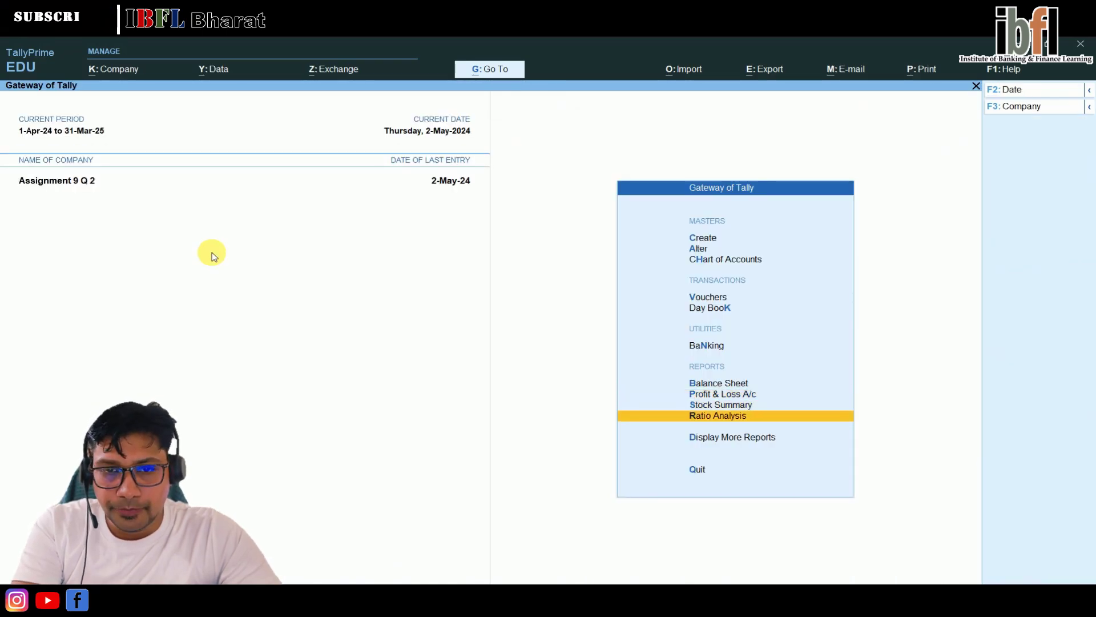